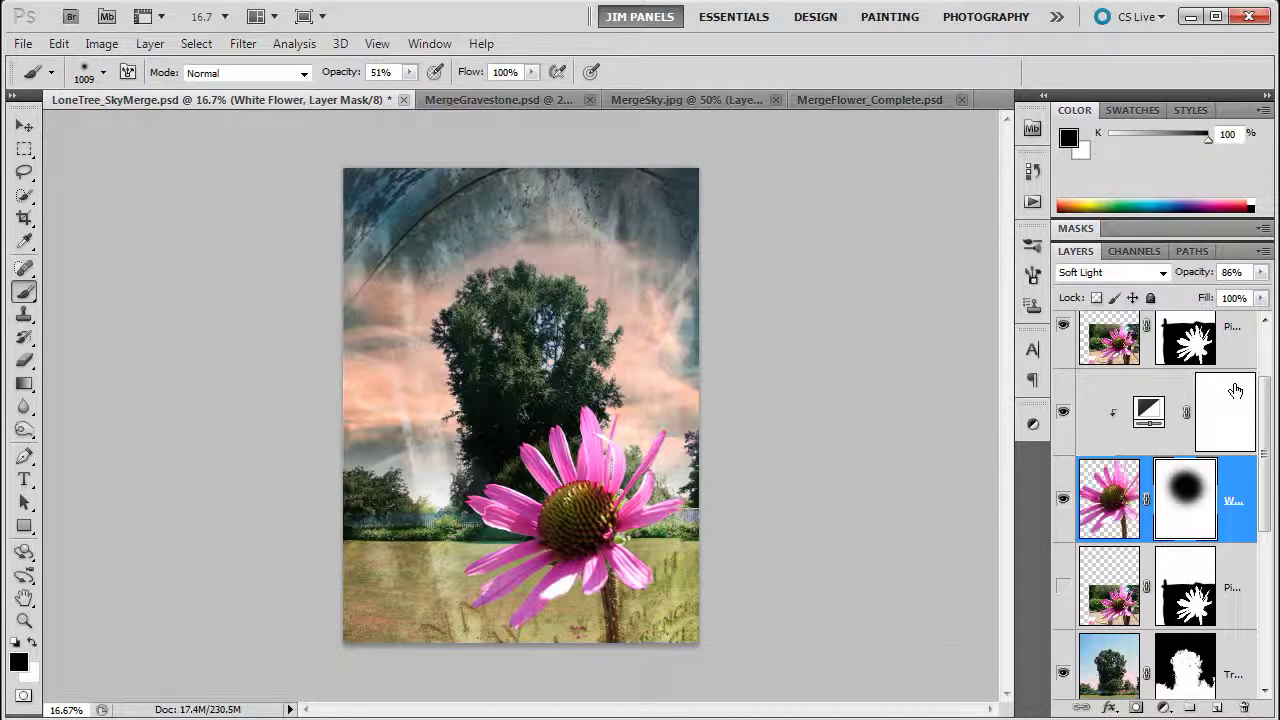
# Select the Gravestone overlay layer at the top of the Layers panel
pyautogui.scroll(3, 1267, 400)
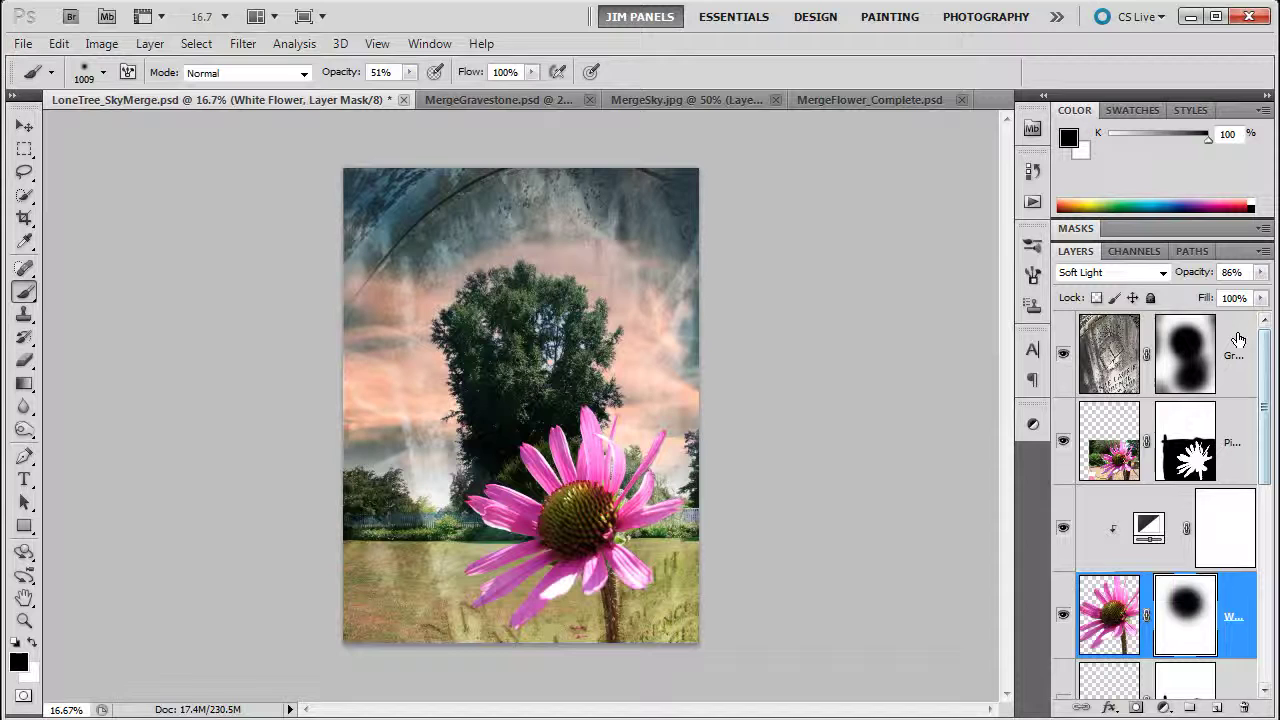
pyautogui.click(1238, 343)
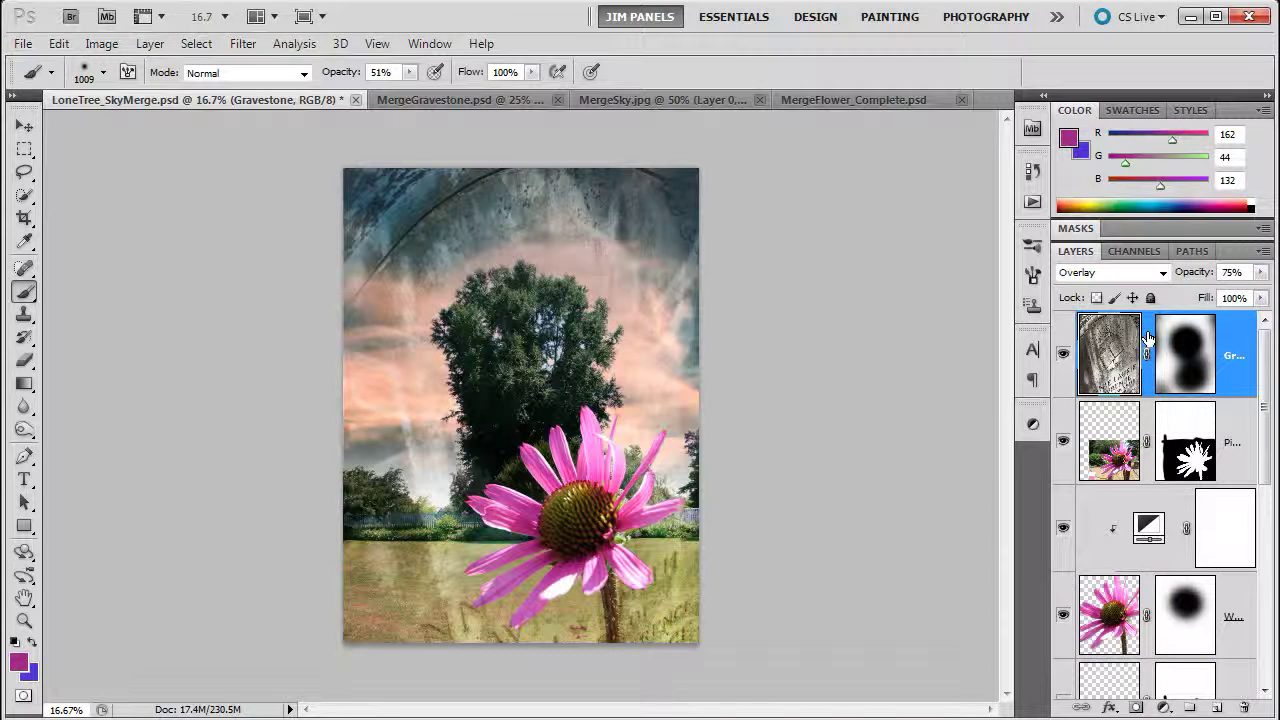
# Add a new empty layer above Gravestone and name it 'Lines'
pyautogui.click(1218, 708)
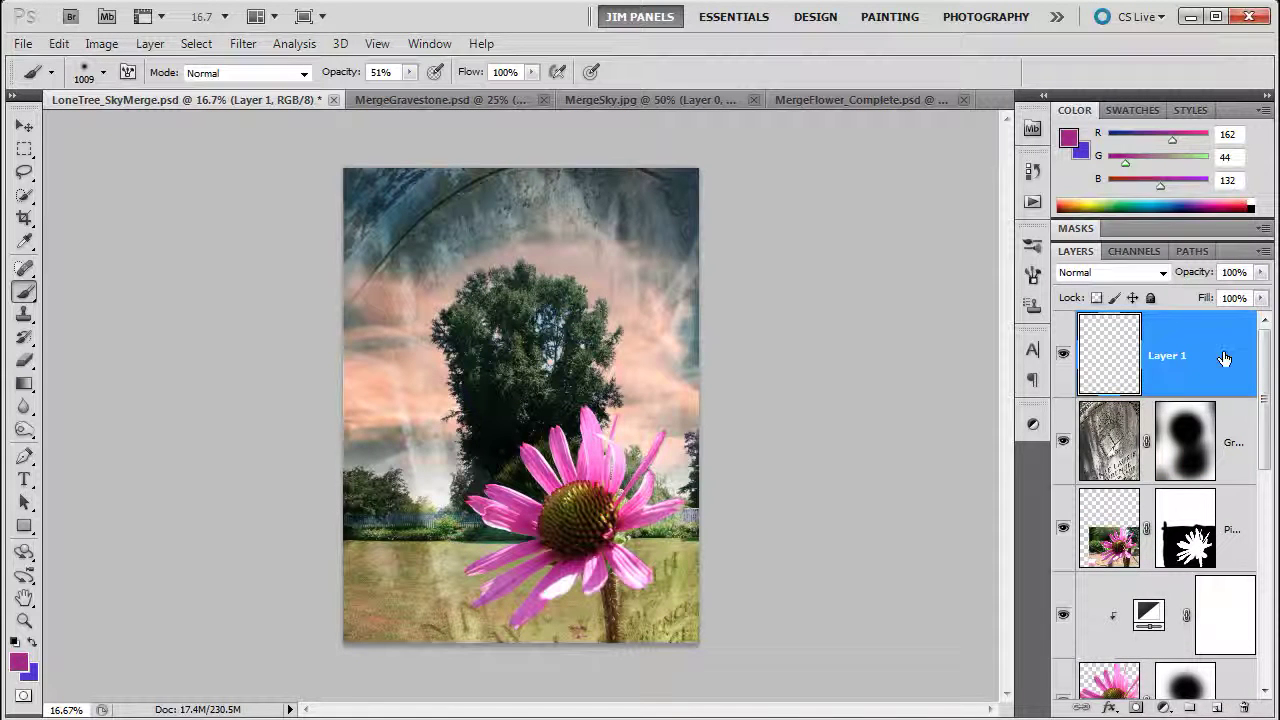
pyautogui.doubleClick(1170, 358)
pyautogui.write('L')
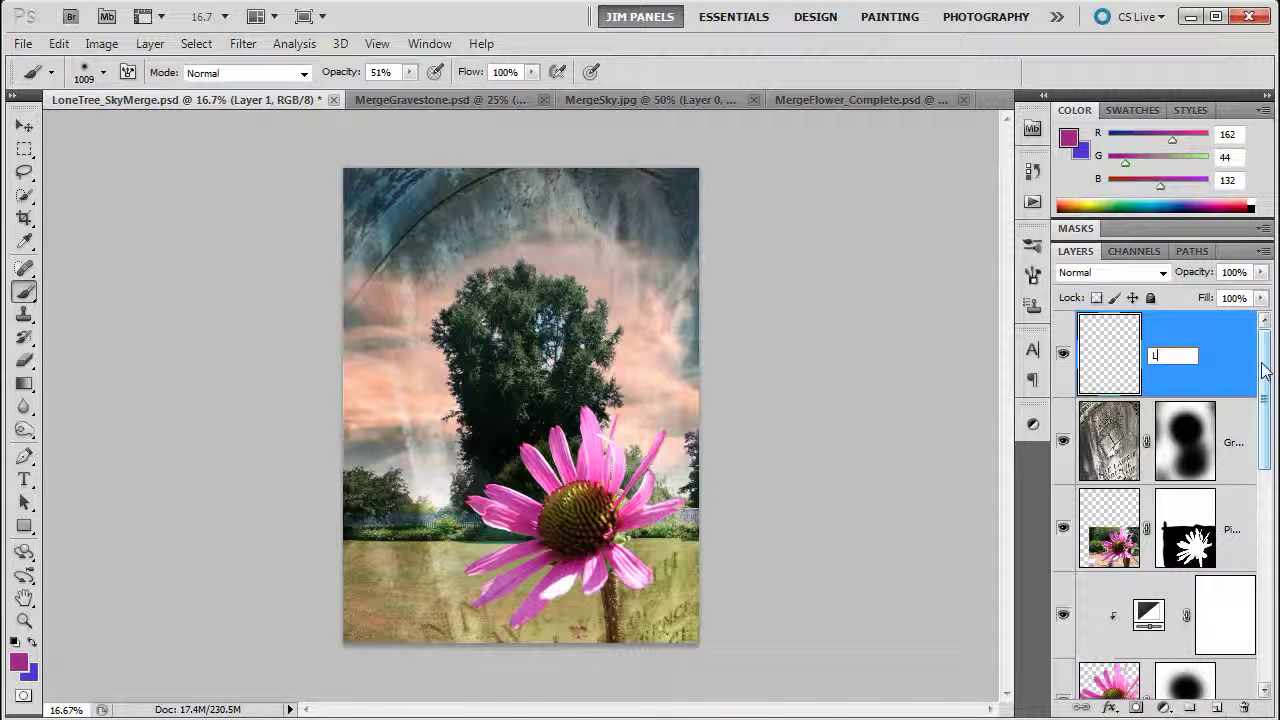
pyautogui.write('ines')
pyautogui.press('Return')
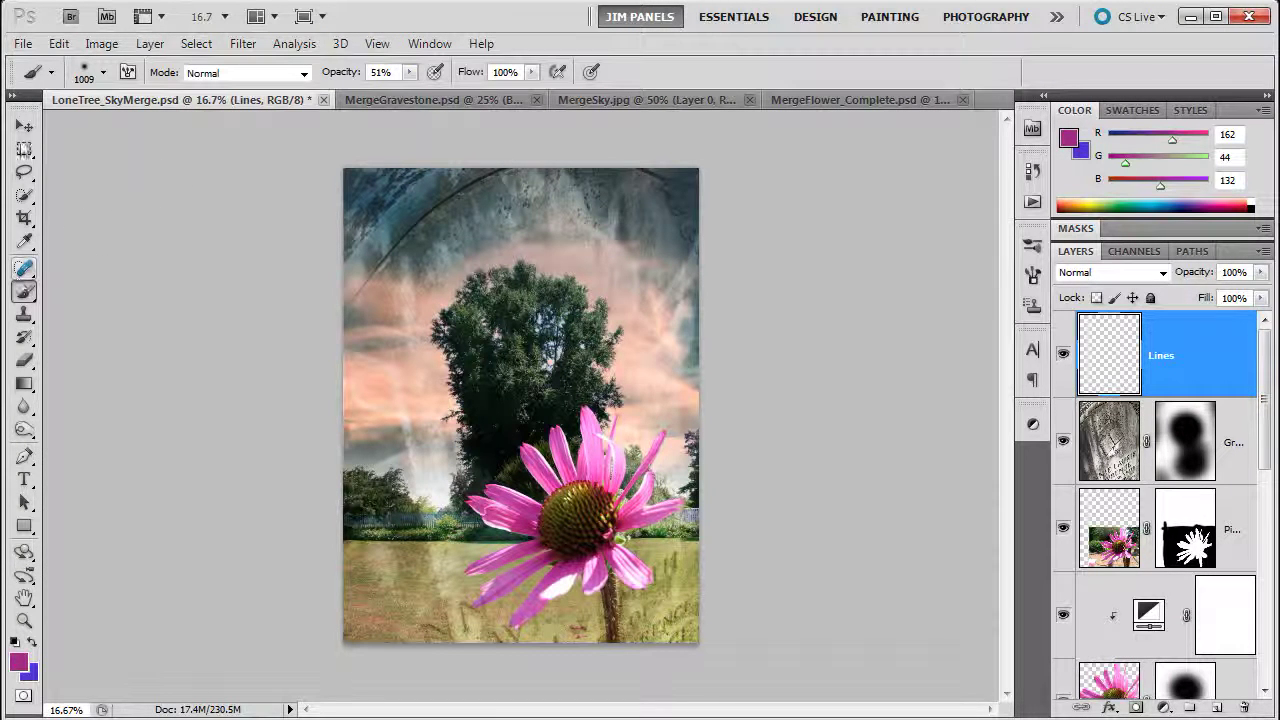
# Choose the Line Tool and set its colour to white (RGB 255, 255, 255)
pyautogui.click(25, 527)
pyautogui.click(25, 527)
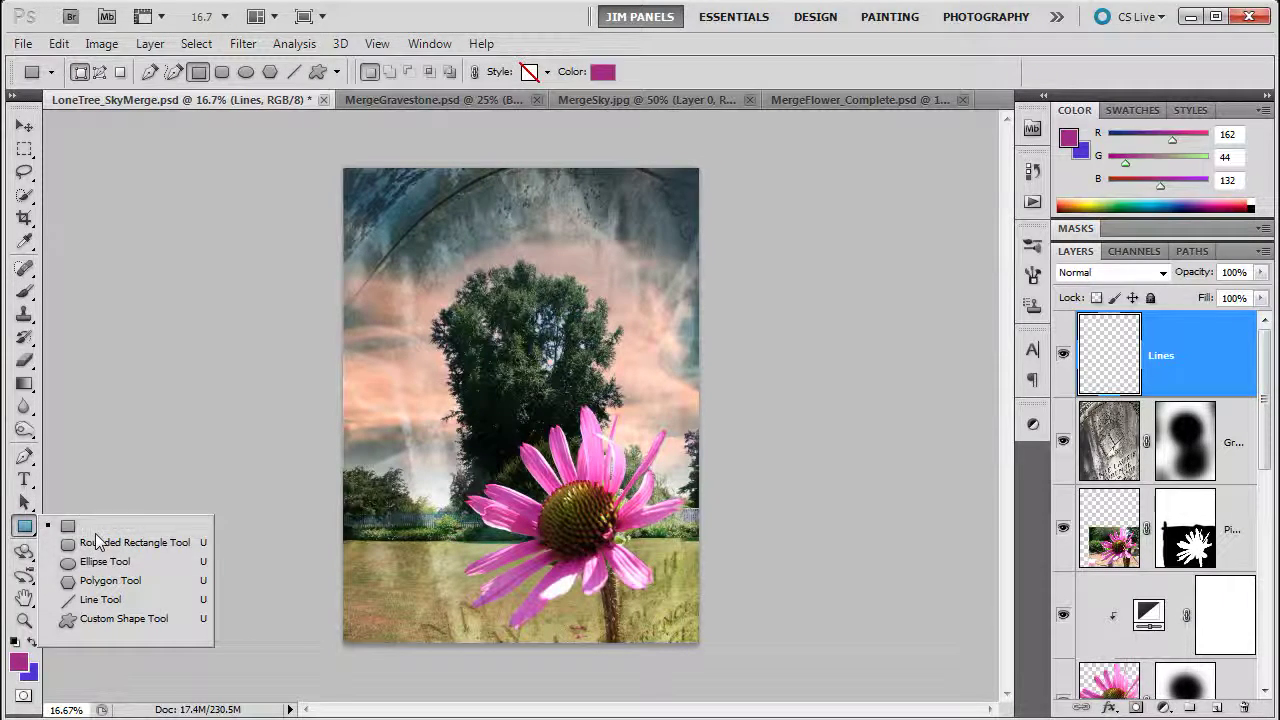
pyautogui.click(97, 601)
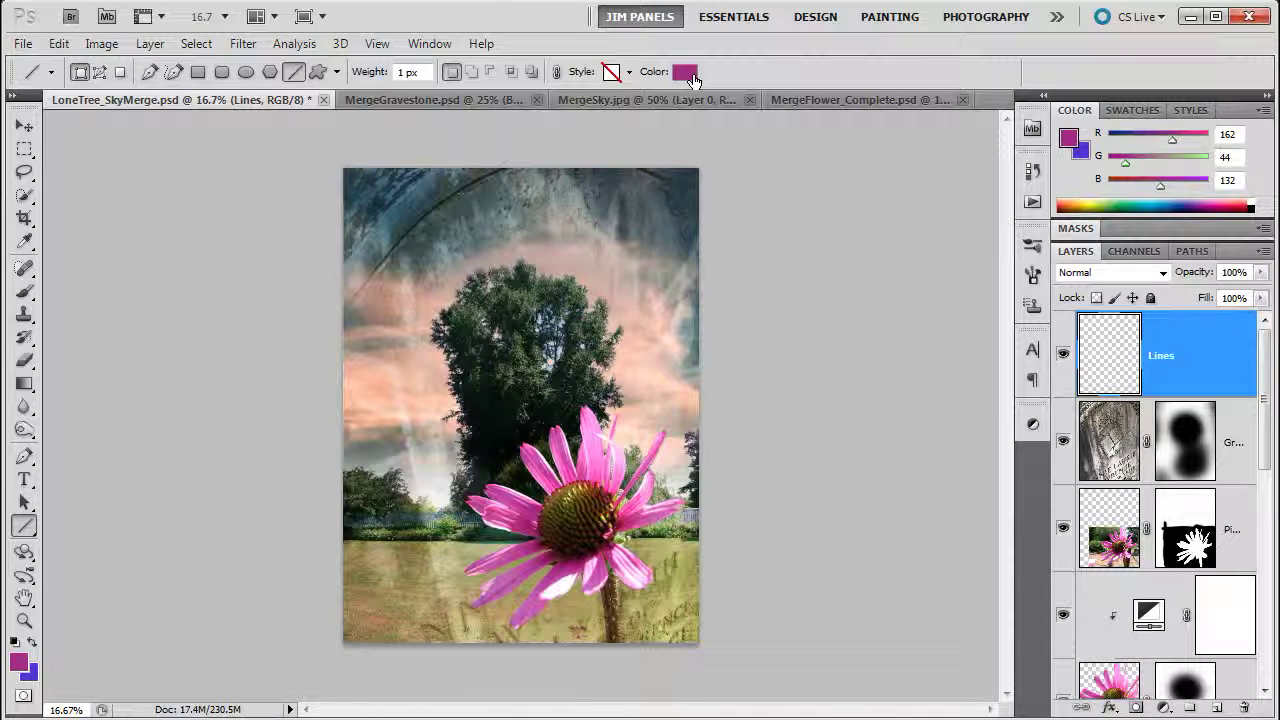
pyautogui.click(685, 72)
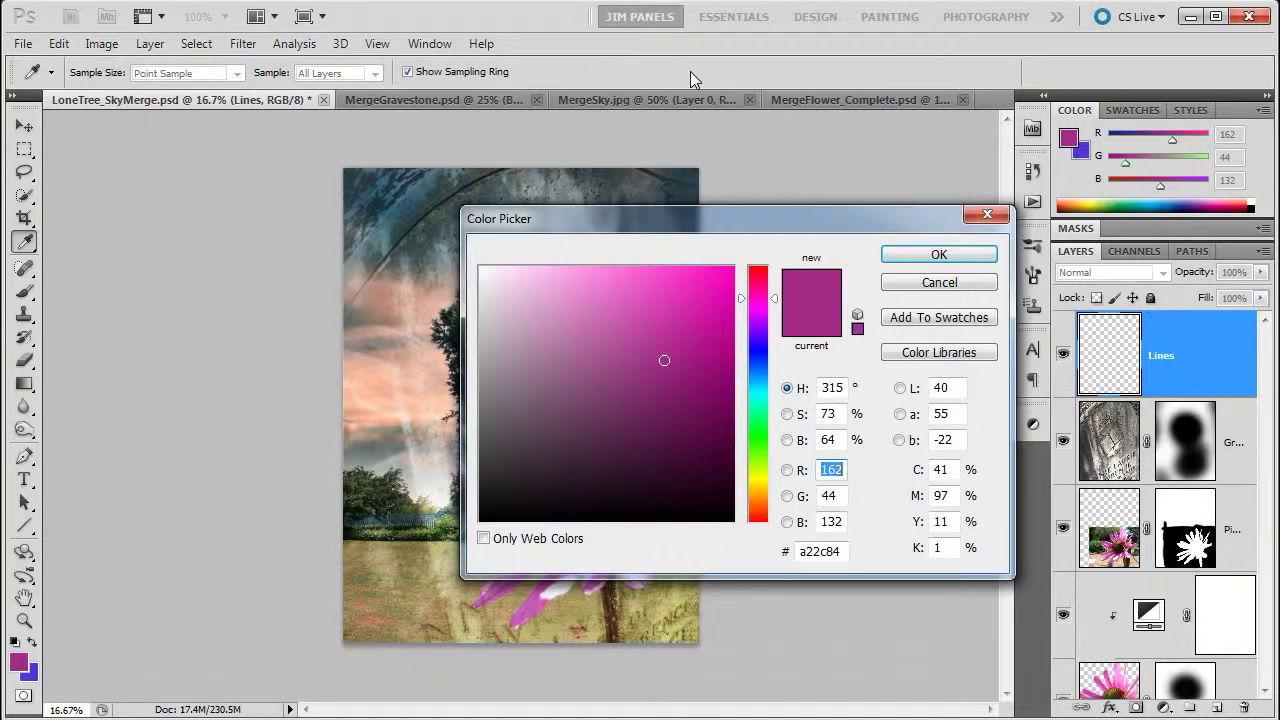
pyautogui.moveTo(554, 320); pyautogui.dragTo(479, 266)
pyautogui.click(939, 254)
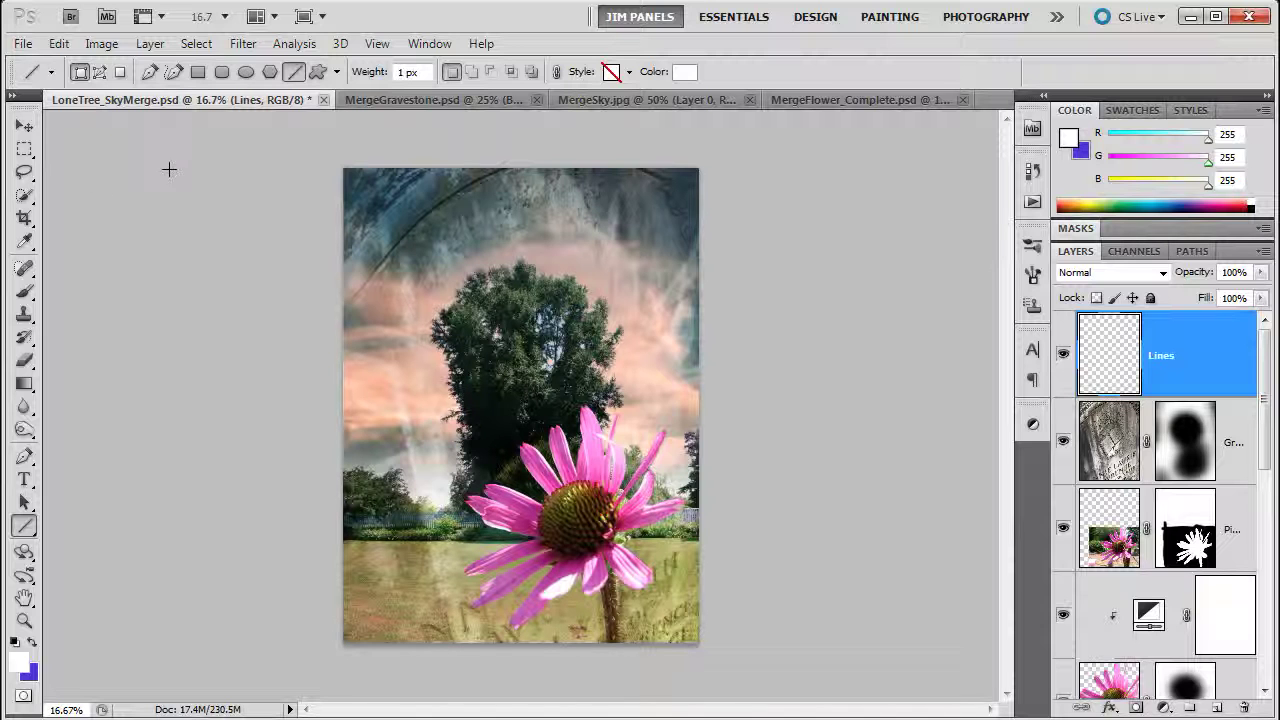
# Try a 20 px line weight, undo the test line, then set the weight to 40 px
pyautogui.doubleClick(402, 70)
pyautogui.press('Return')
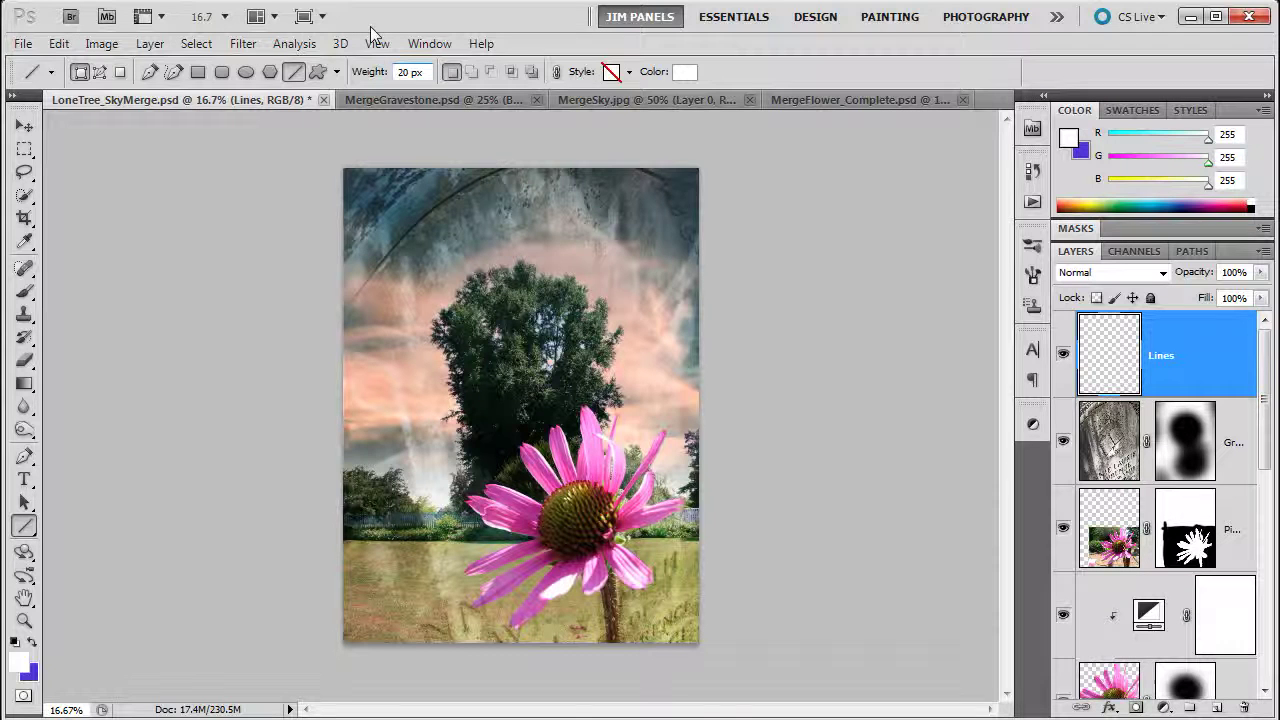
pyautogui.moveTo(343, 256); pyautogui.dragTo(484, 236)
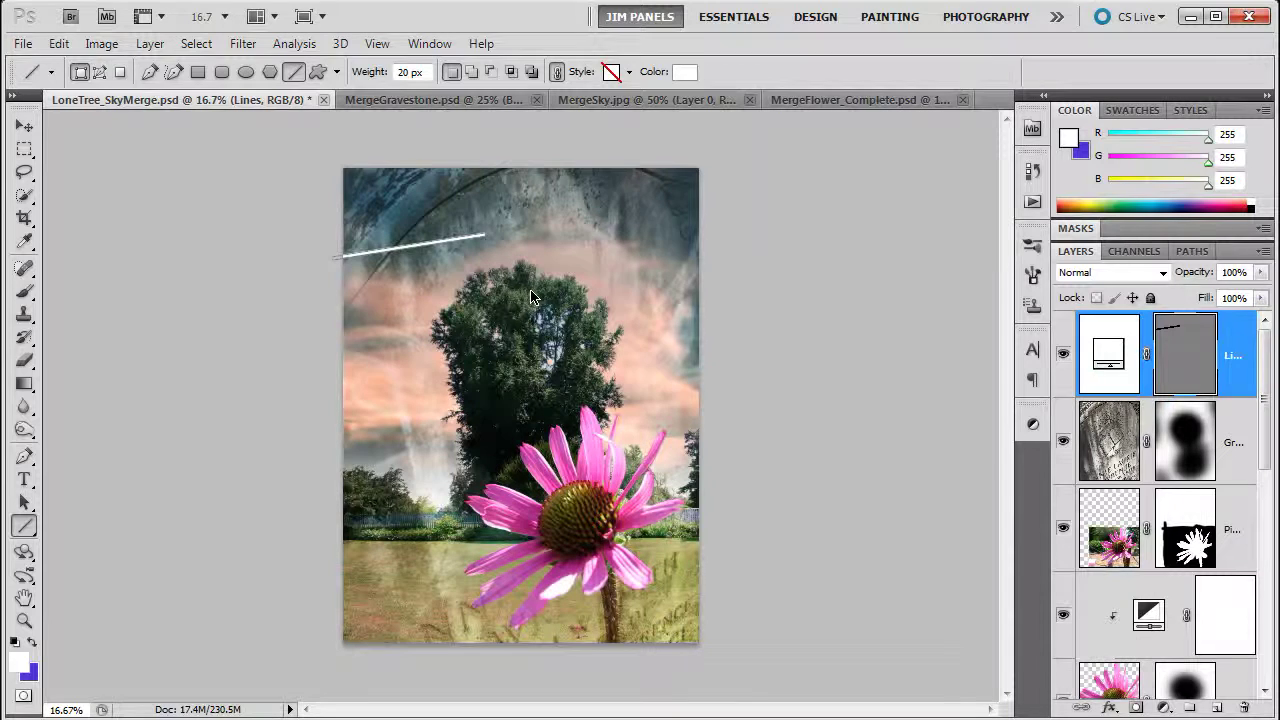
pyautogui.hotkey('ctrl', 'z')
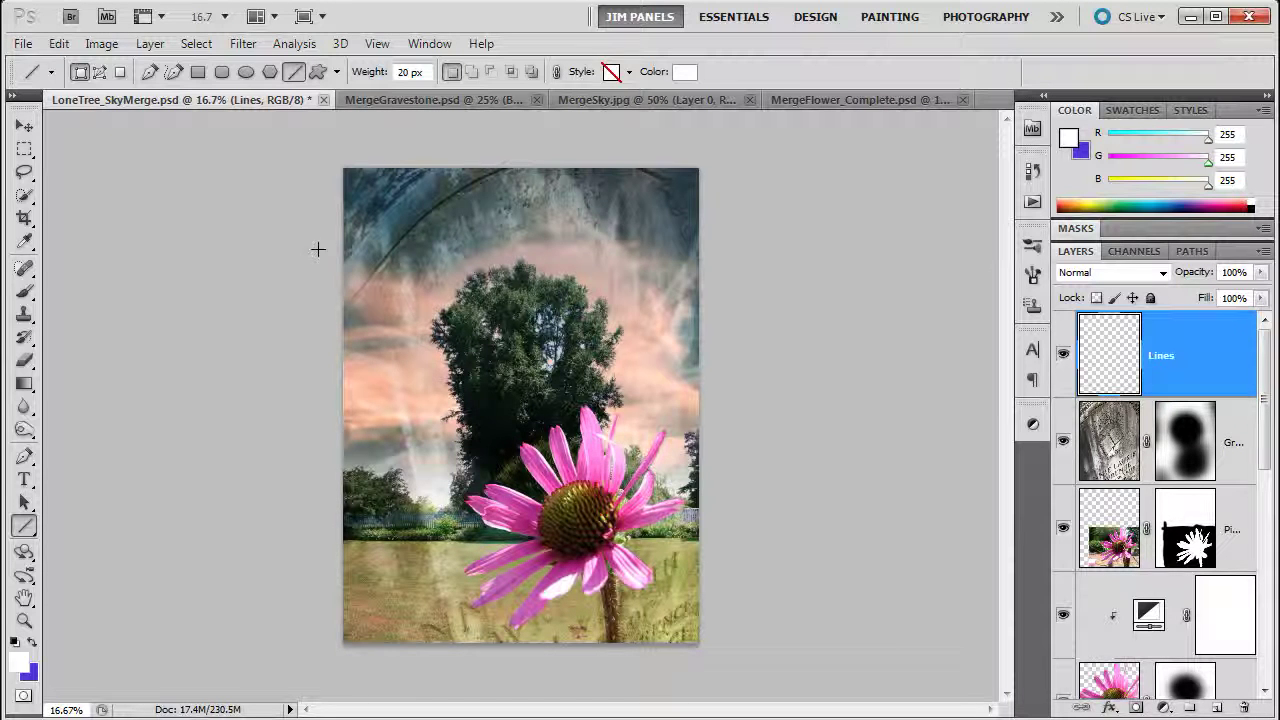
pyautogui.click(408, 70)
pyautogui.click(1150, 368)
# In Fill Pixels mode, draw a horizontal white line above the tree and a diagonal one rising across it
pyautogui.click(120, 73)
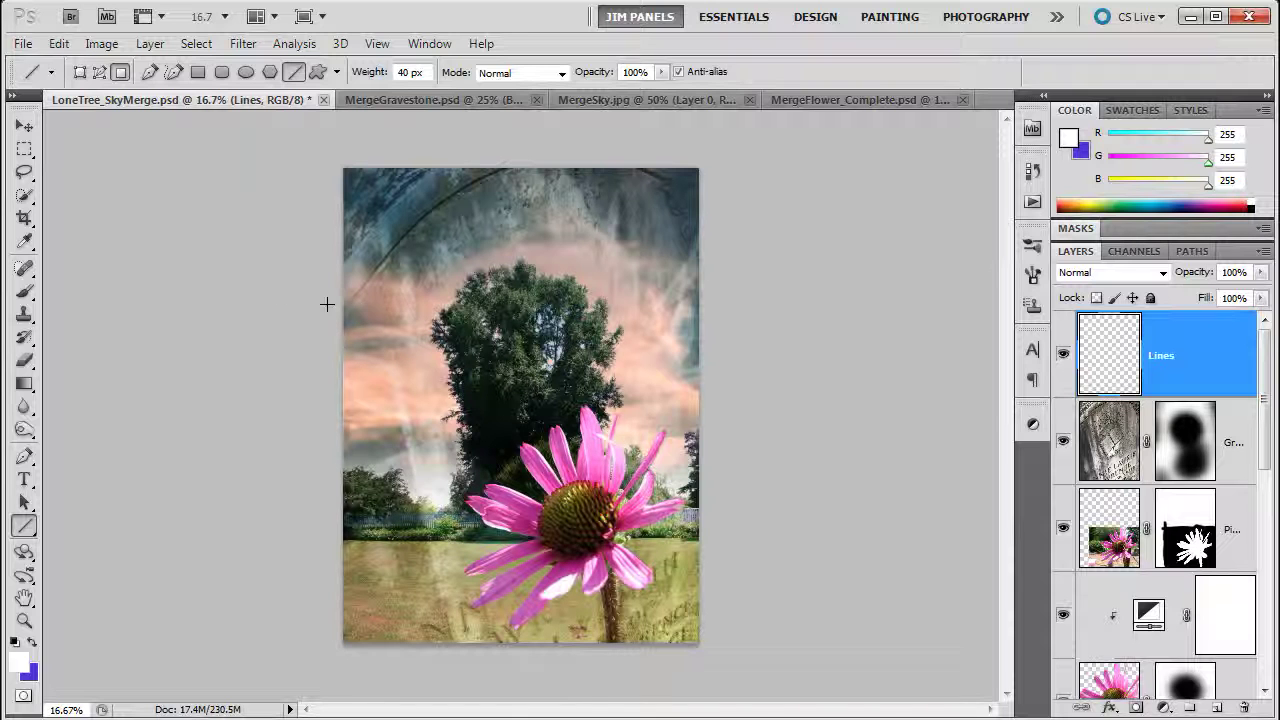
pyautogui.moveTo(318, 297); pyautogui.dragTo(745, 296)
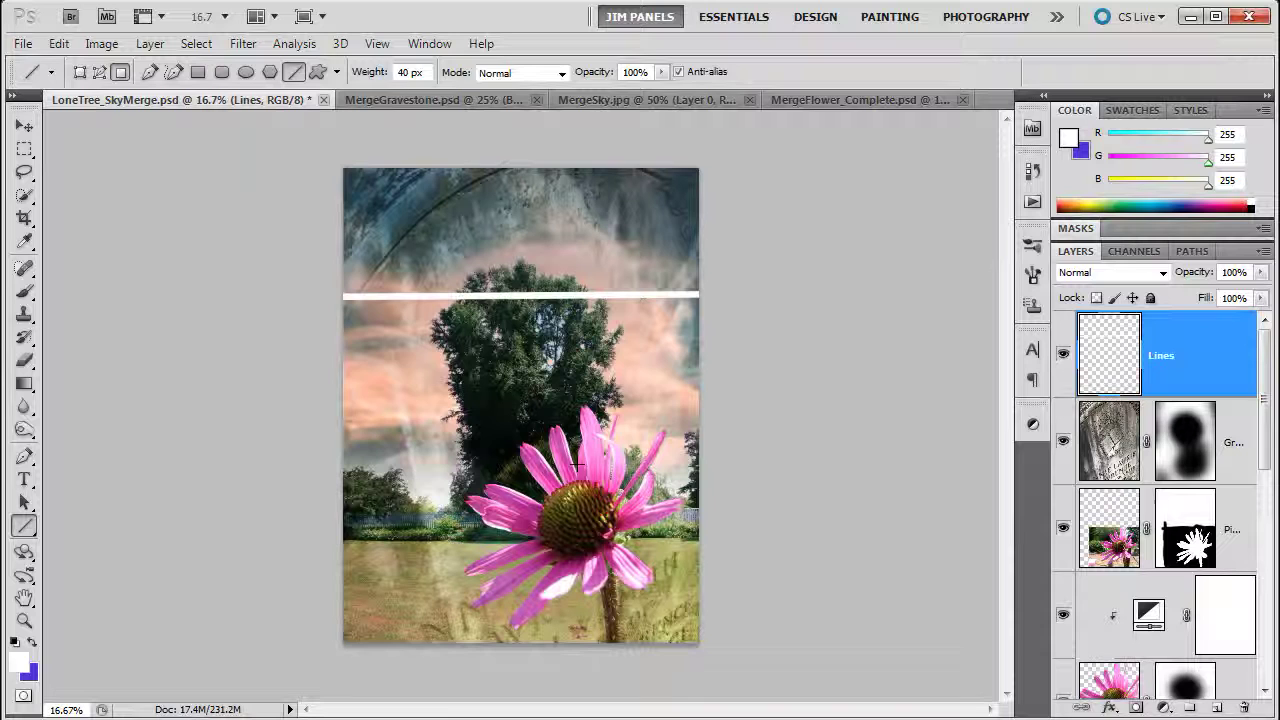
pyautogui.moveTo(305, 407); pyautogui.dragTo(750, 316)
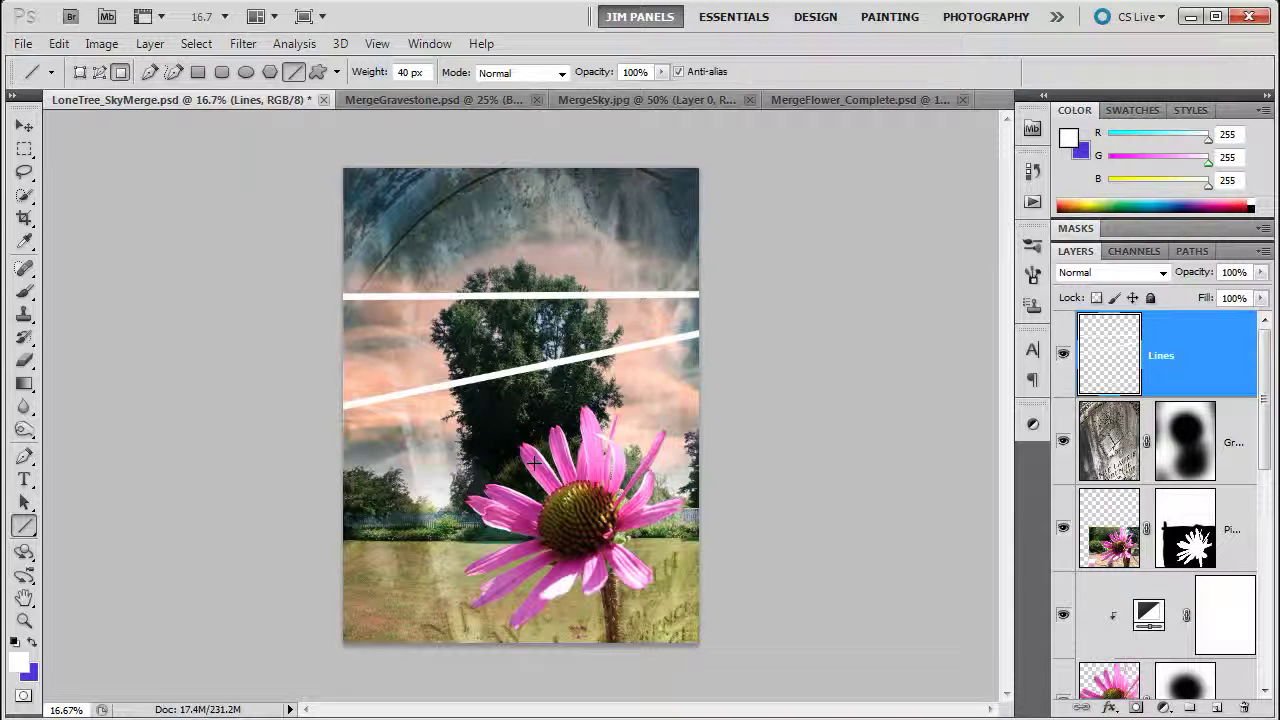
# Warp the two white lines with Edit > Transform > Warp into sweeping curves across the tree
pyautogui.click(60, 45)
pyautogui.moveTo(207, 390)
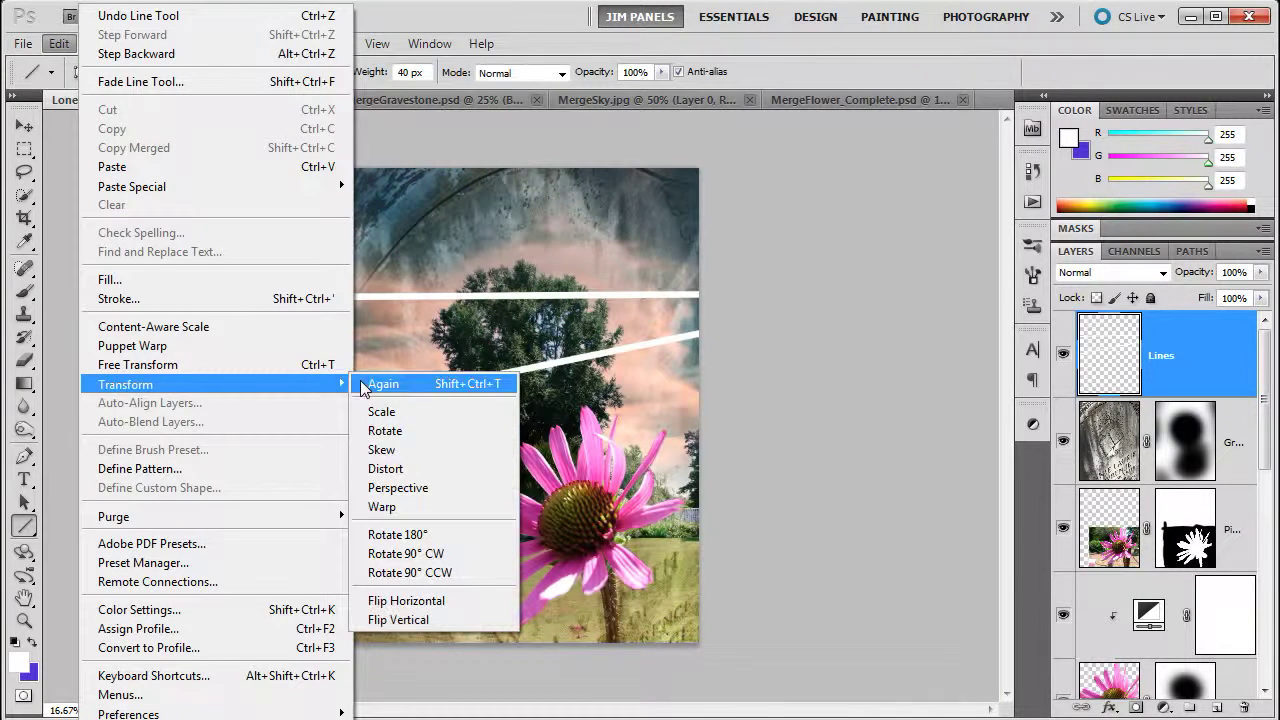
pyautogui.click(419, 512)
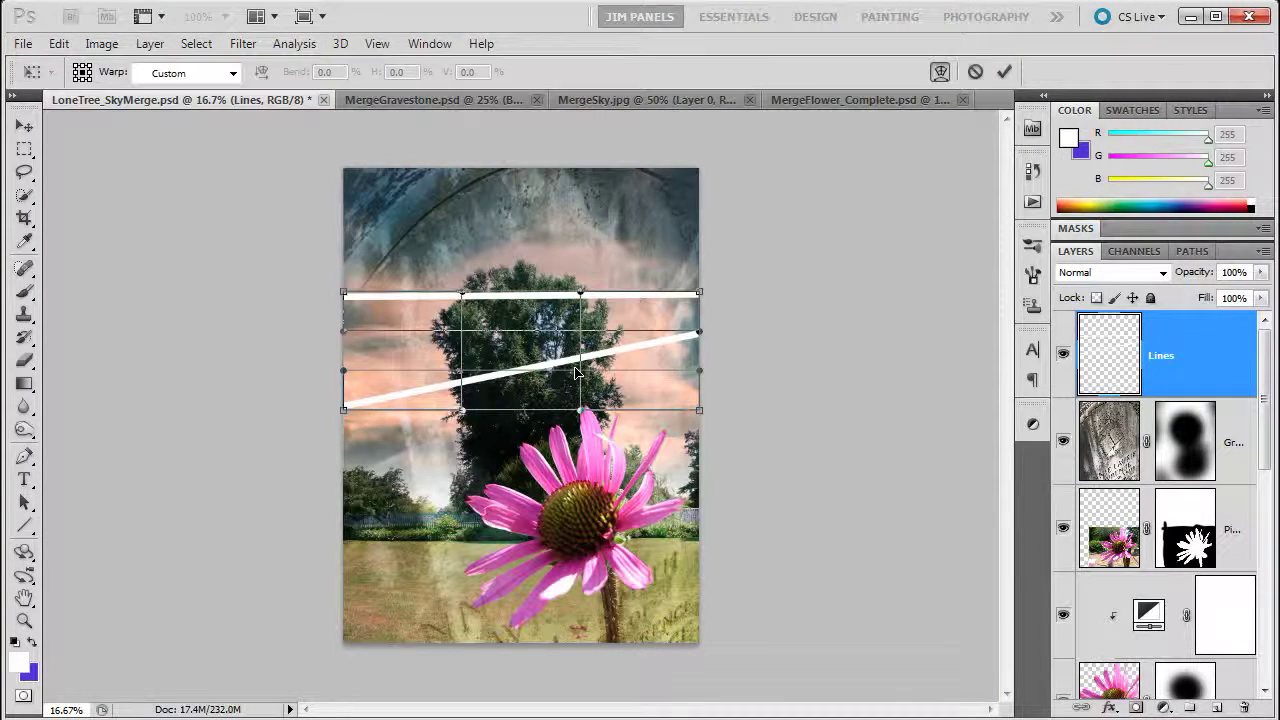
pyautogui.moveTo(576, 372); pyautogui.dragTo(583, 445)
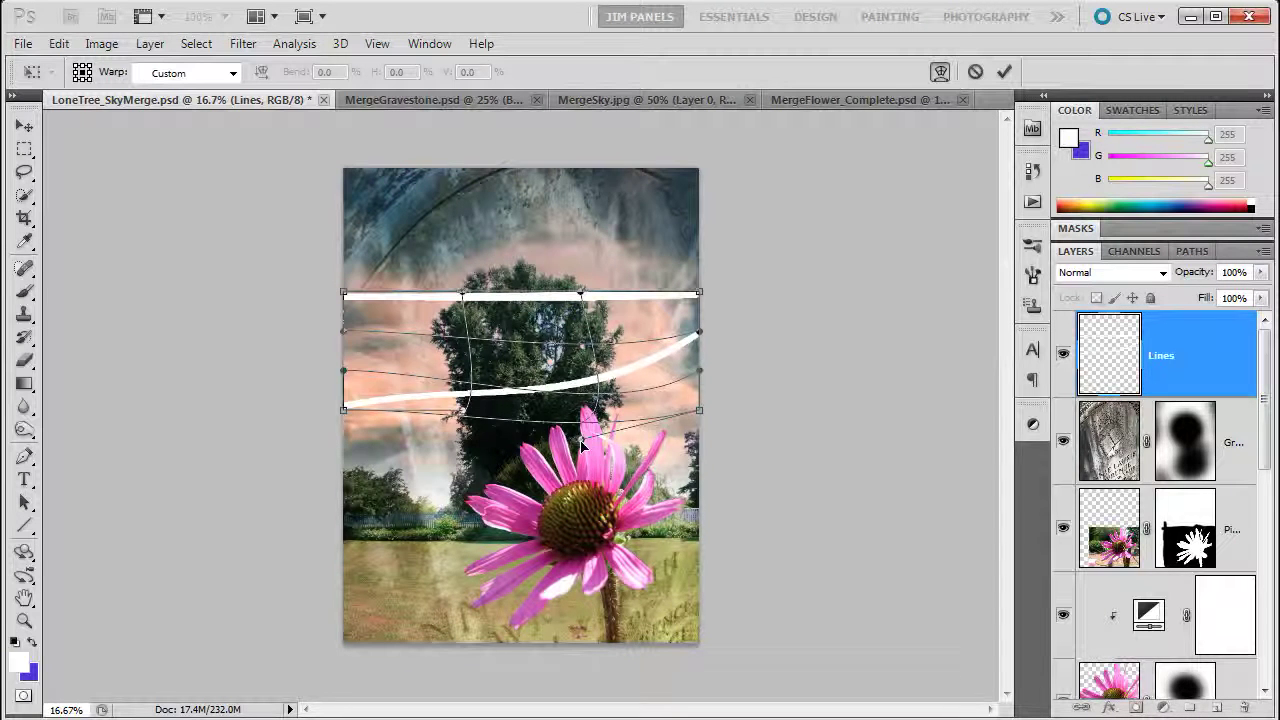
pyautogui.moveTo(560, 295); pyautogui.dragTo(565, 335)
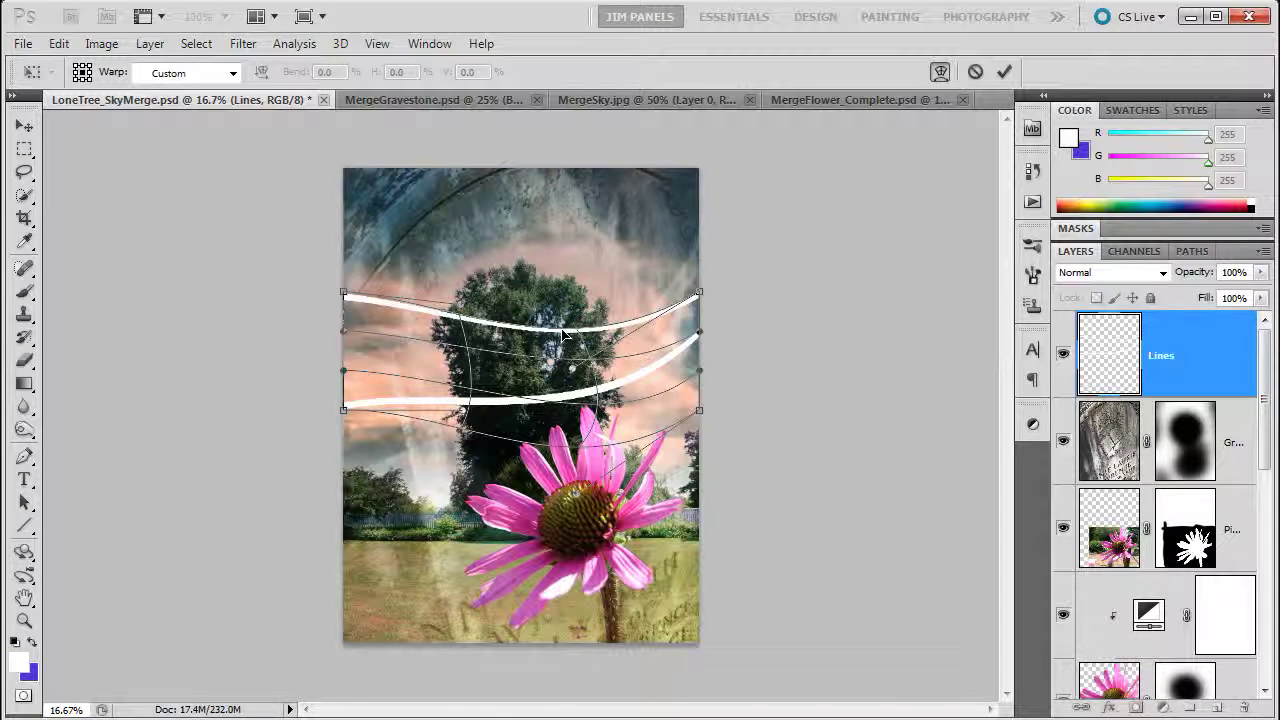
pyautogui.moveTo(692, 372); pyautogui.dragTo(740, 266)
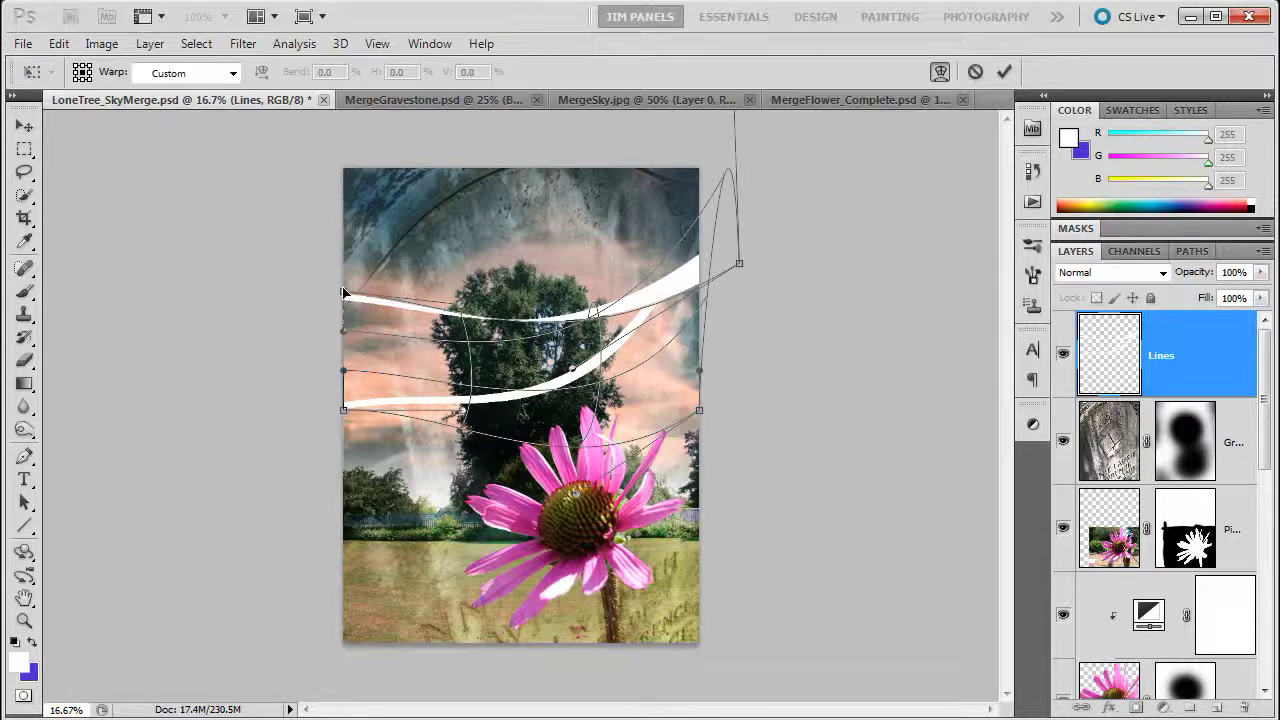
pyautogui.moveTo(345, 309); pyautogui.dragTo(306, 244)
pyautogui.moveTo(343, 331); pyautogui.dragTo(285, 455)
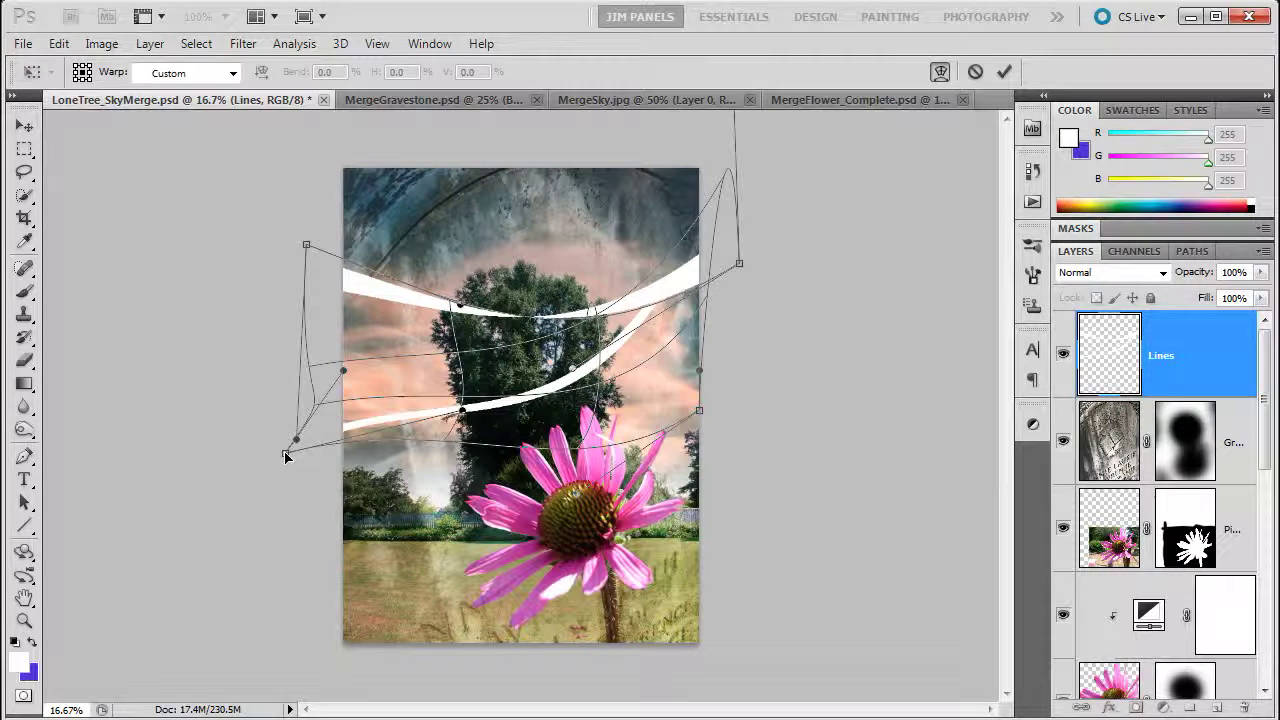
pyautogui.press('Return')
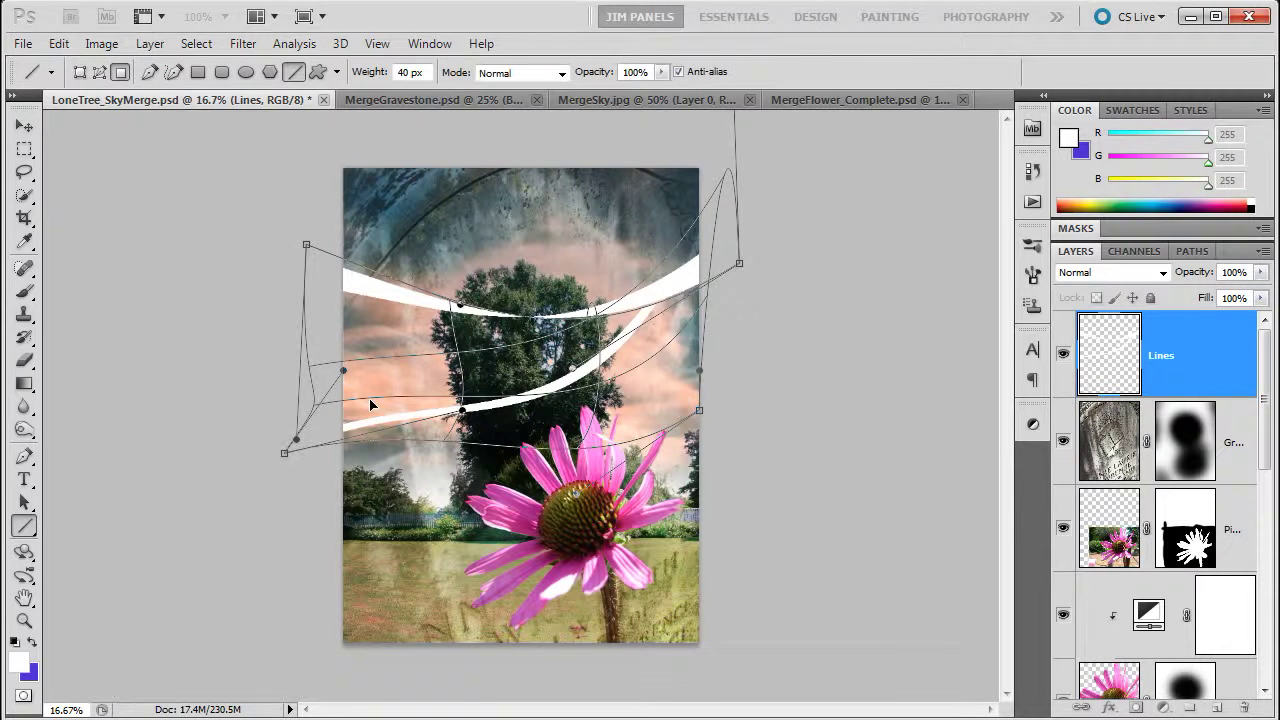
# Free-transform the white bands, rotating about -152° and moving them down through the coneflower
pyautogui.click(25, 127)
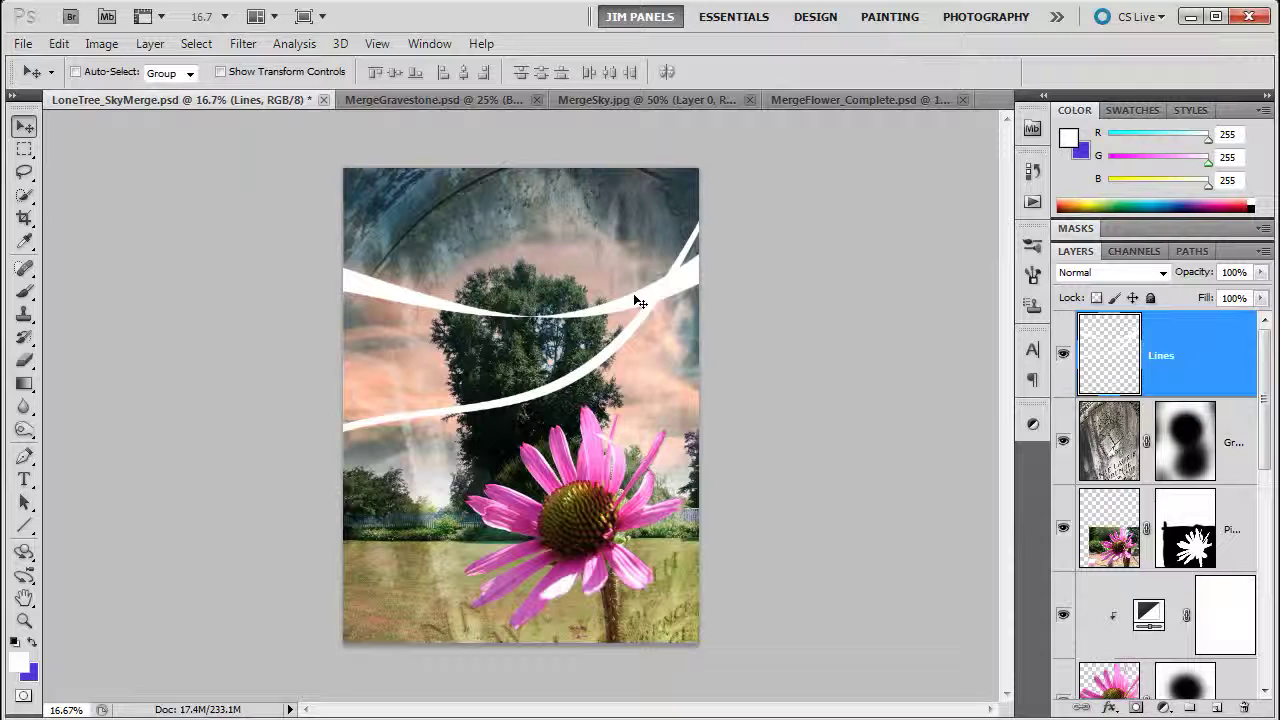
pyautogui.hotkey('ctrl', 't')
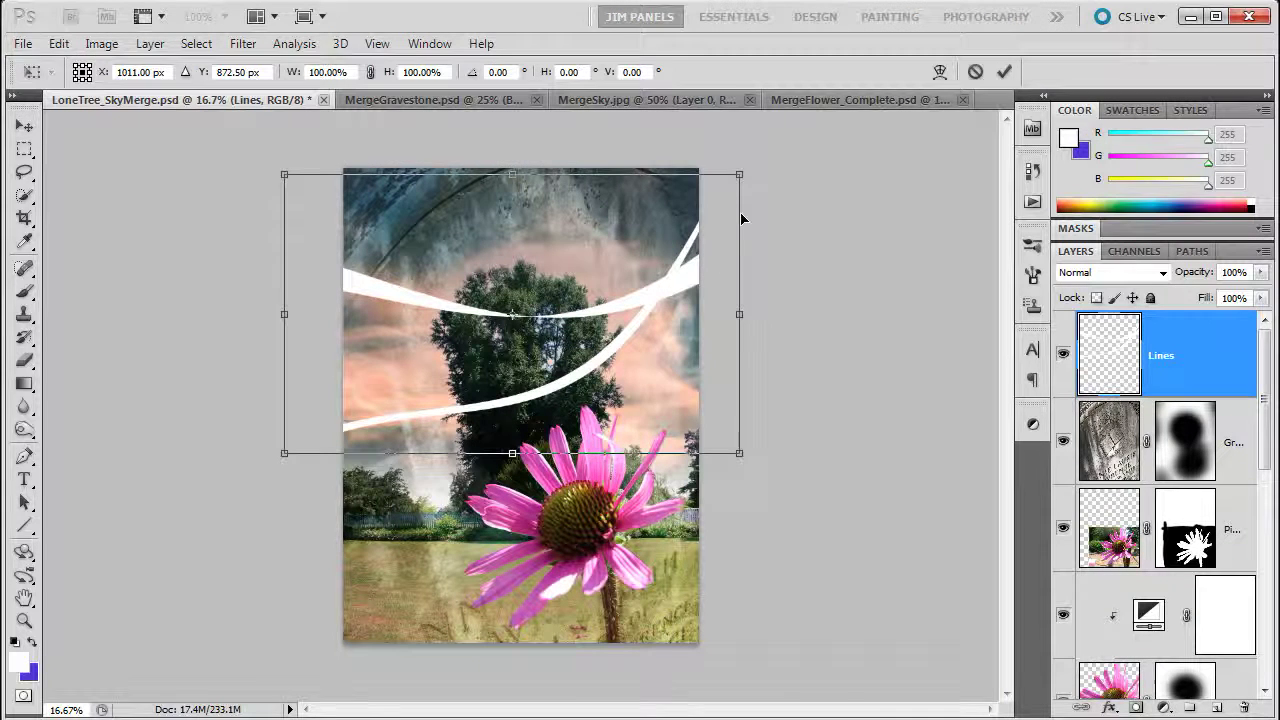
pyautogui.moveTo(755, 166); pyautogui.dragTo(263, 320)
pyautogui.moveTo(402, 273); pyautogui.dragTo(456, 405)
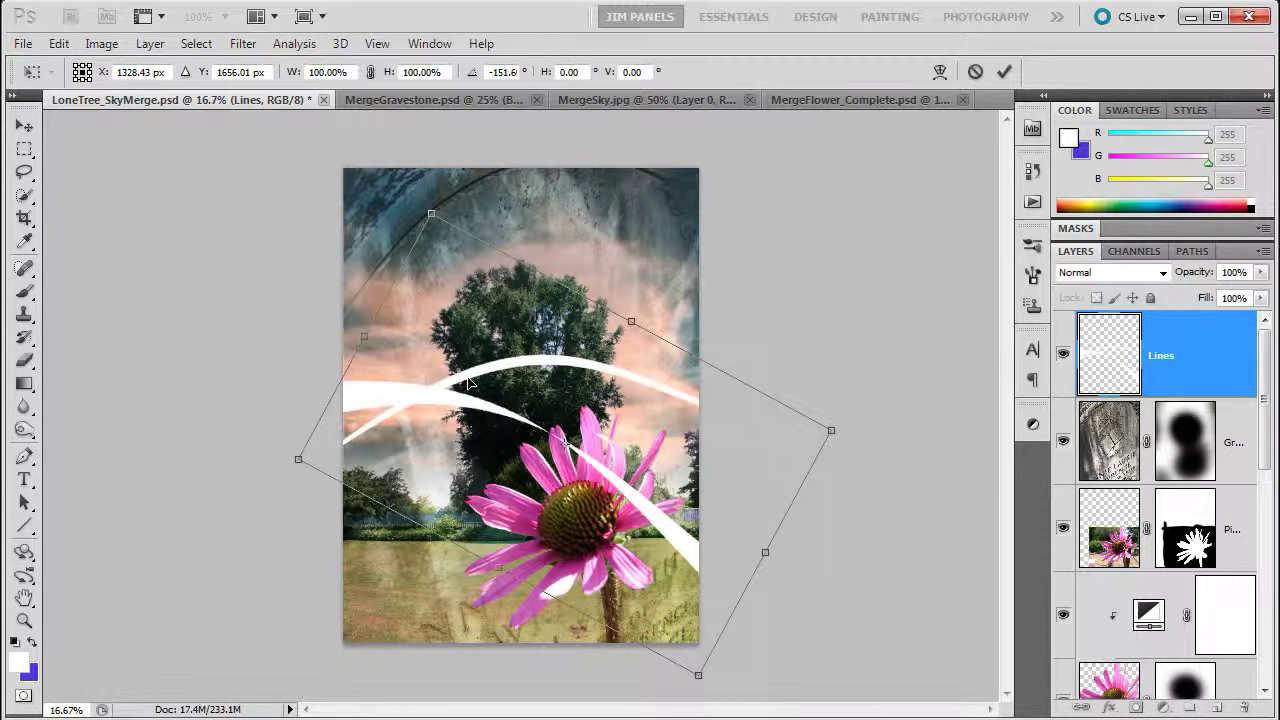
pyautogui.press('Return')
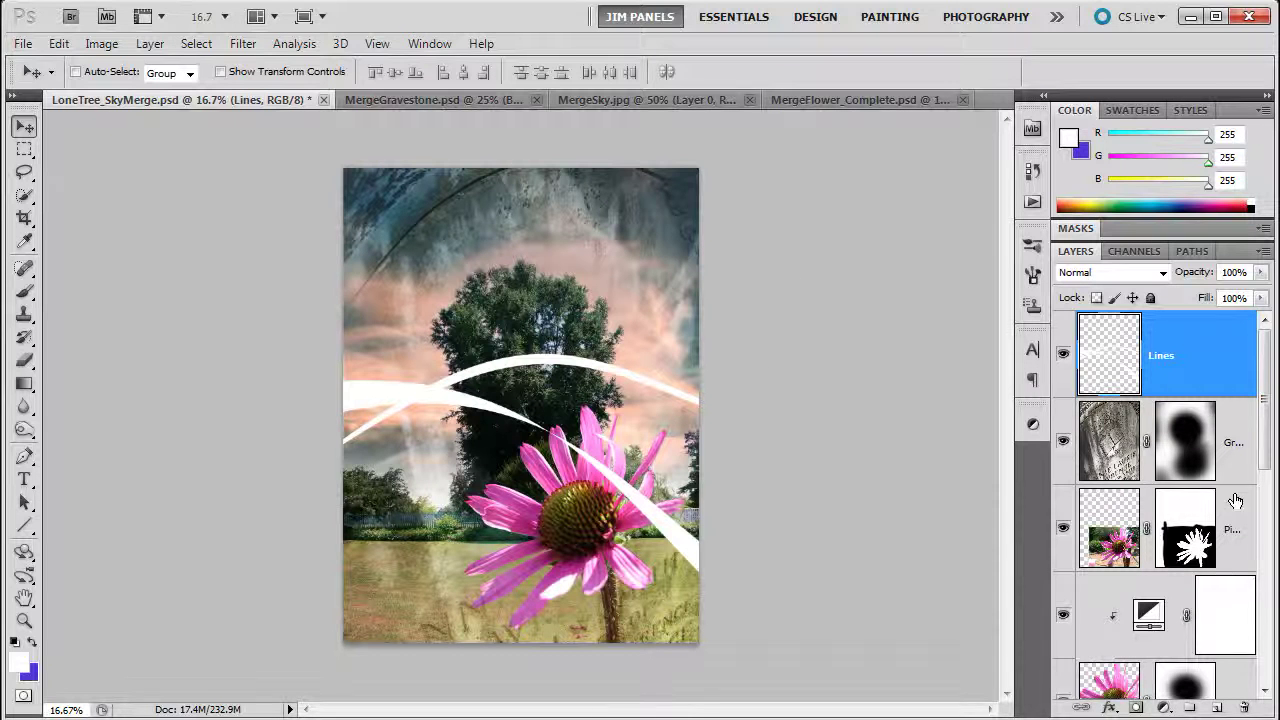
# Add a layer named 'Gradient' above Lines and marquee-select a full-width band across the upper middle
pyautogui.click(1216, 709)
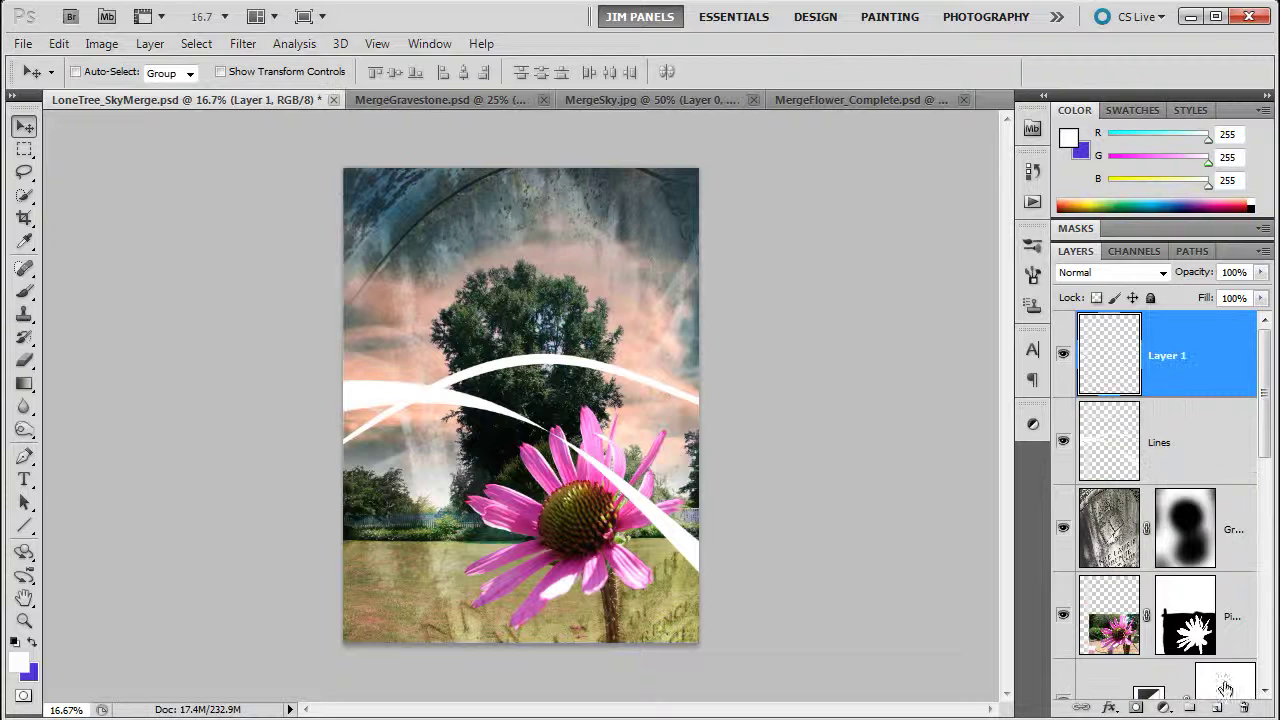
pyautogui.doubleClick(1165, 358)
pyautogui.write('Gradient')
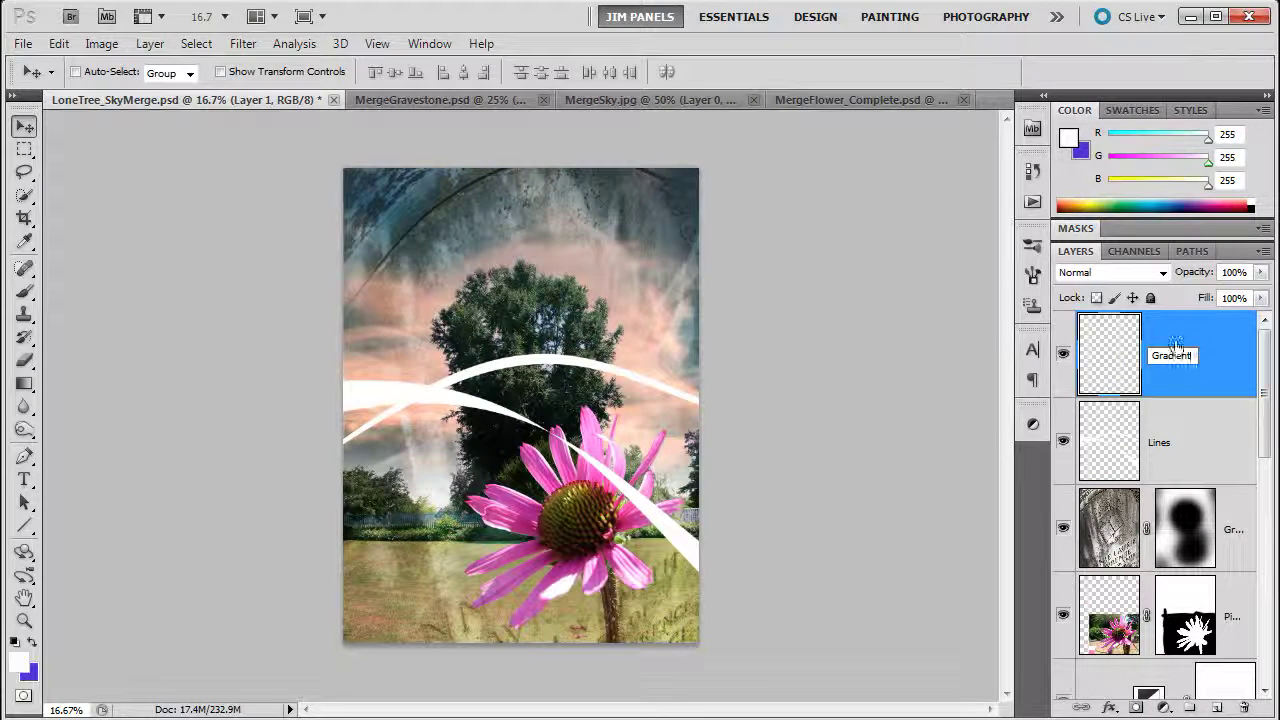
pyautogui.press('Return')
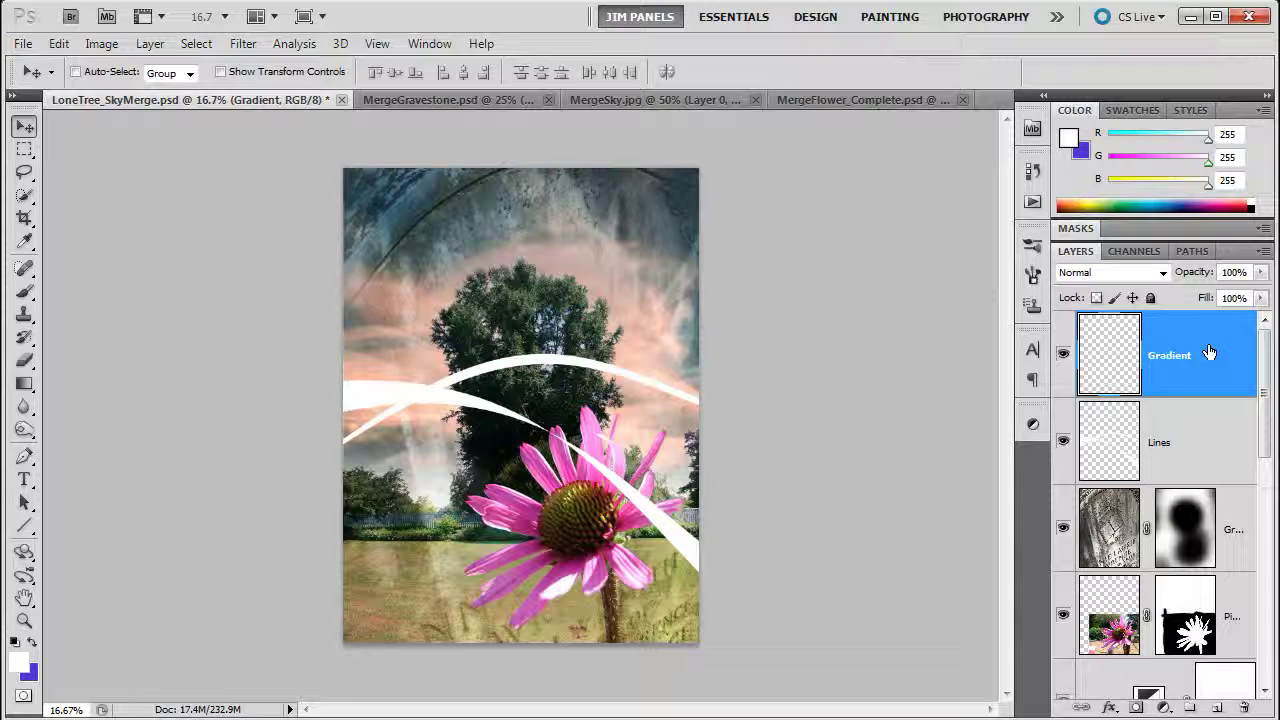
pyautogui.click(25, 150)
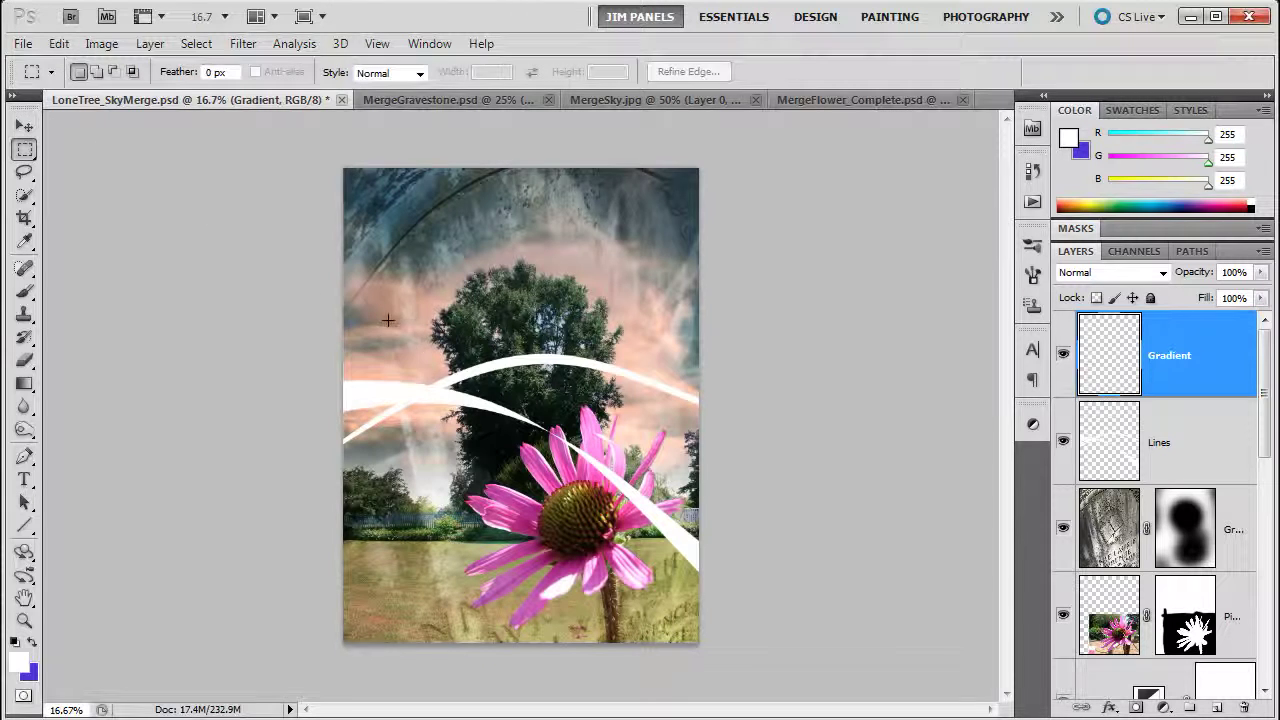
pyautogui.moveTo(531, 318); pyautogui.dragTo(759, 391)
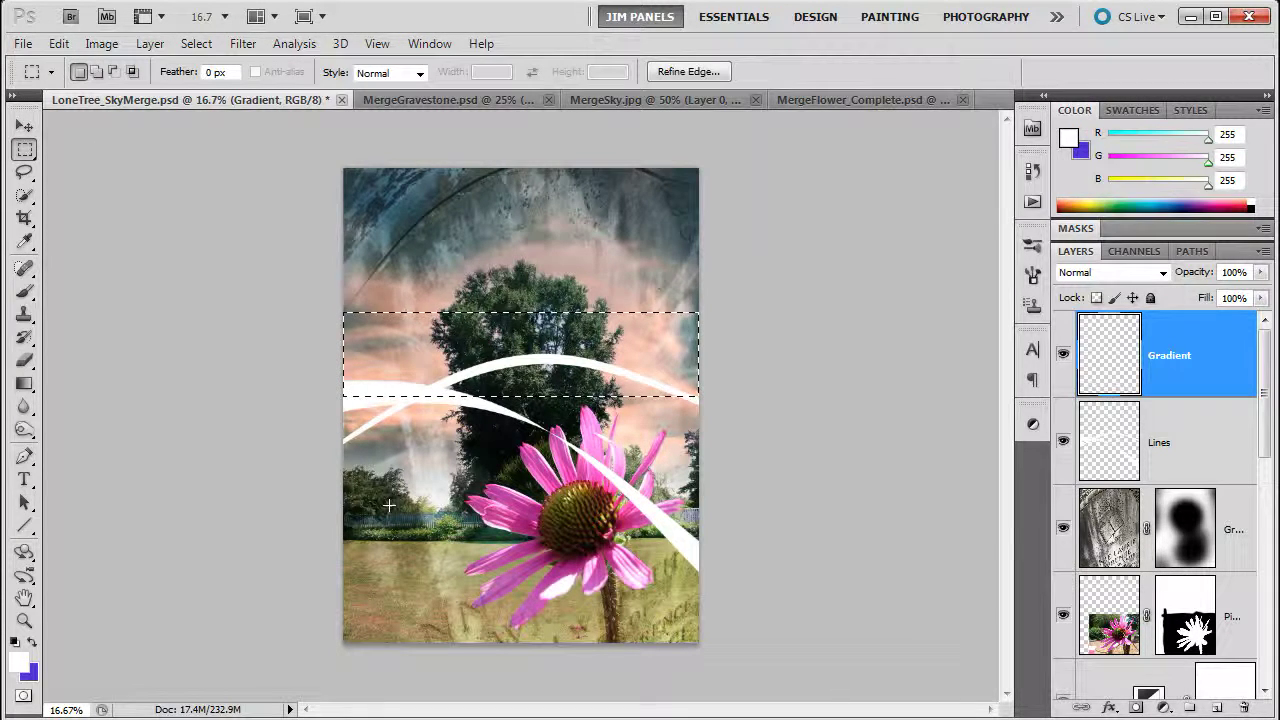
# Choose the Gradient tool with the Violet, Orange preset and open it in the Gradient Editor
pyautogui.click(24, 385)
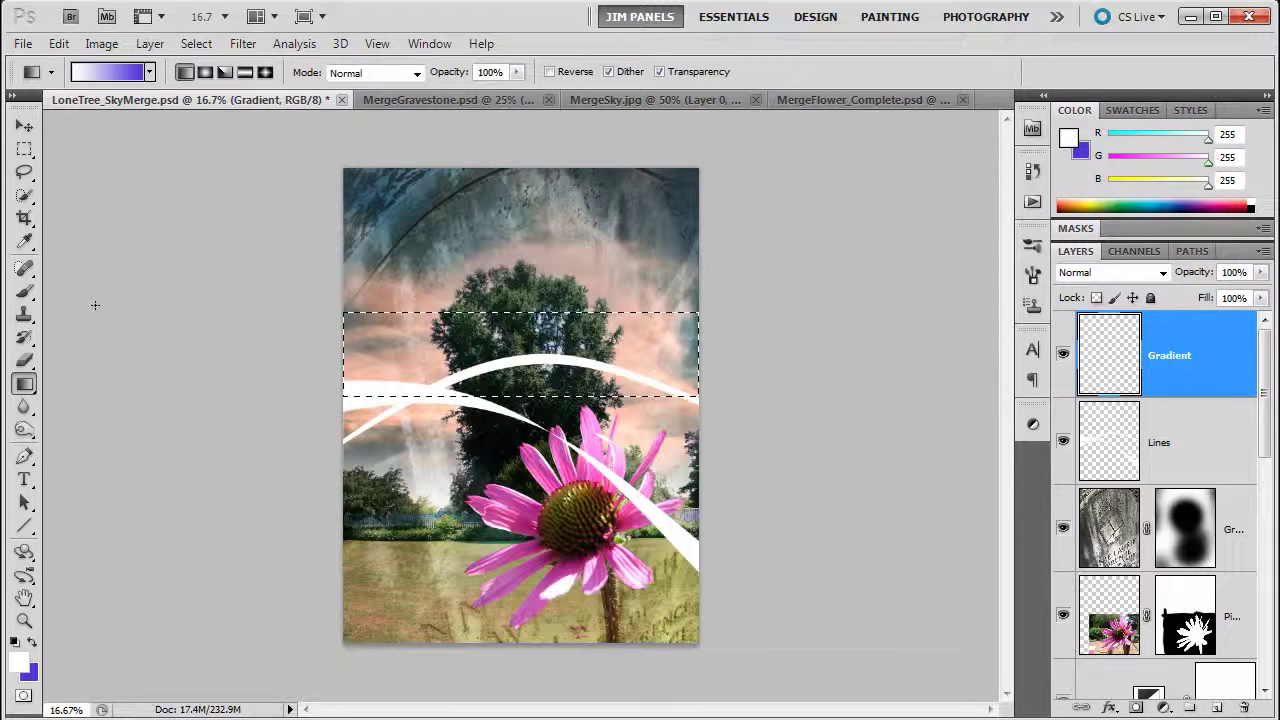
pyautogui.click(150, 72)
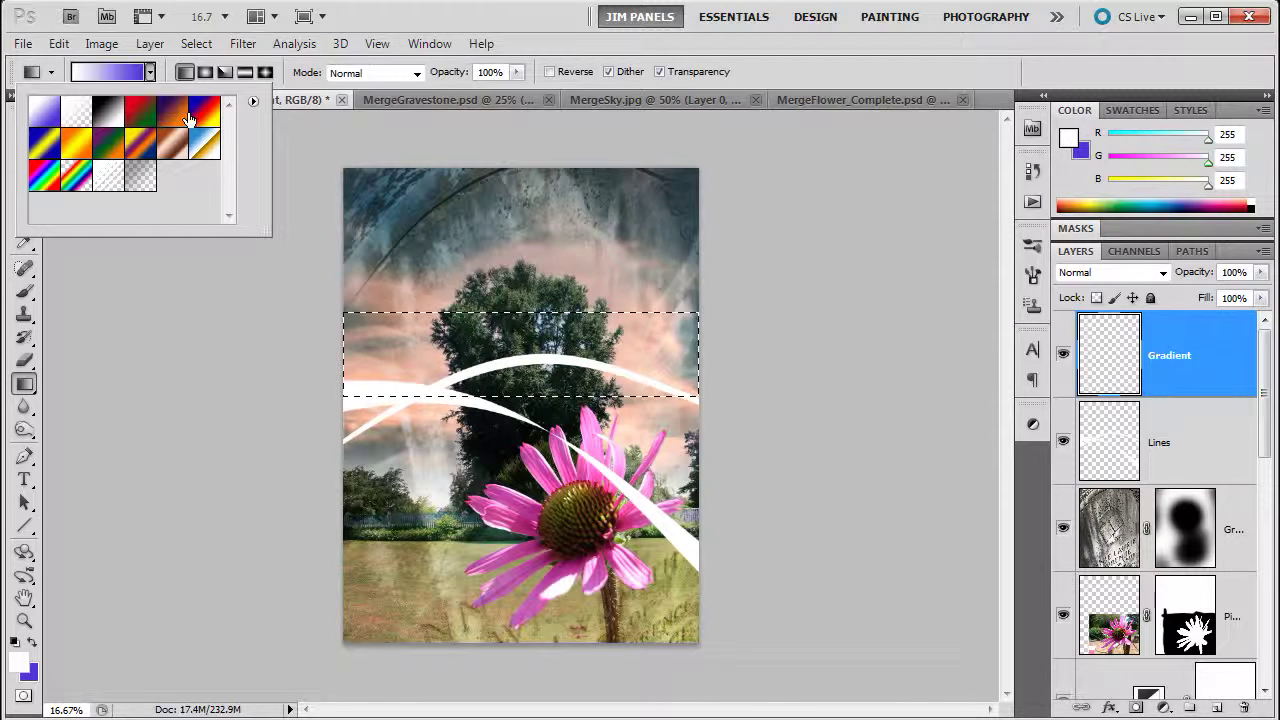
pyautogui.click(171, 118)
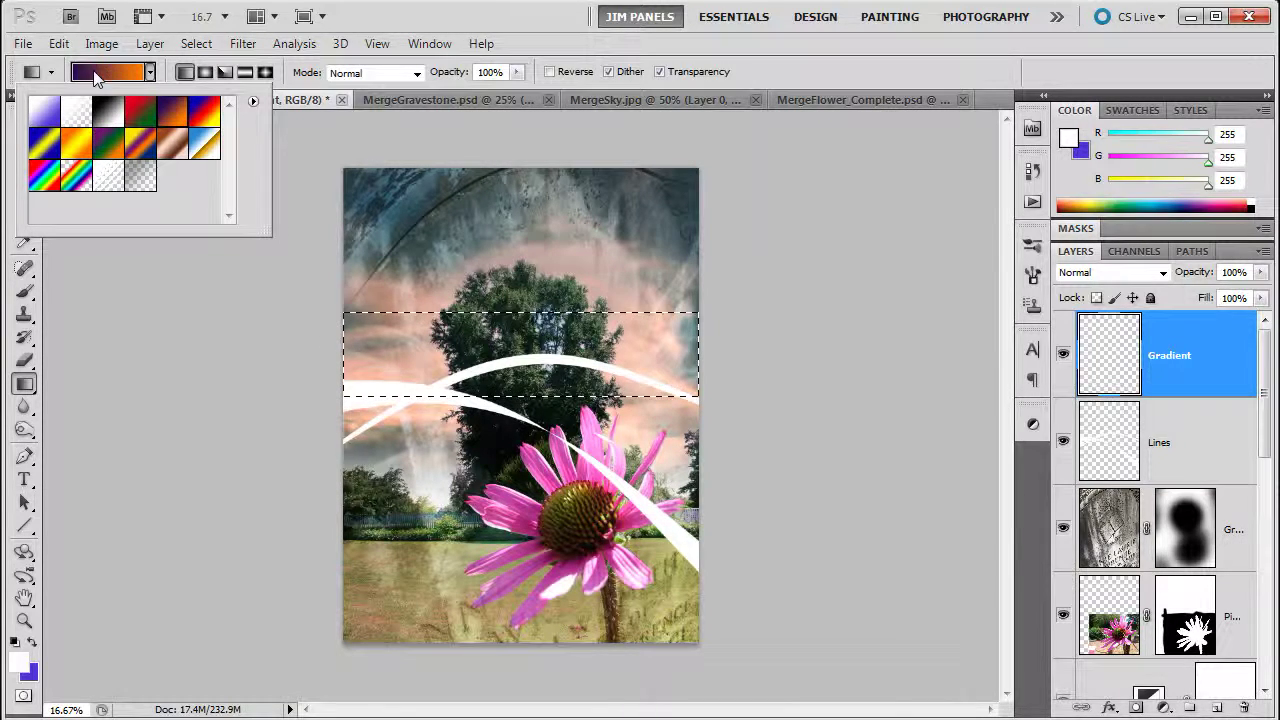
pyautogui.click(130, 73)
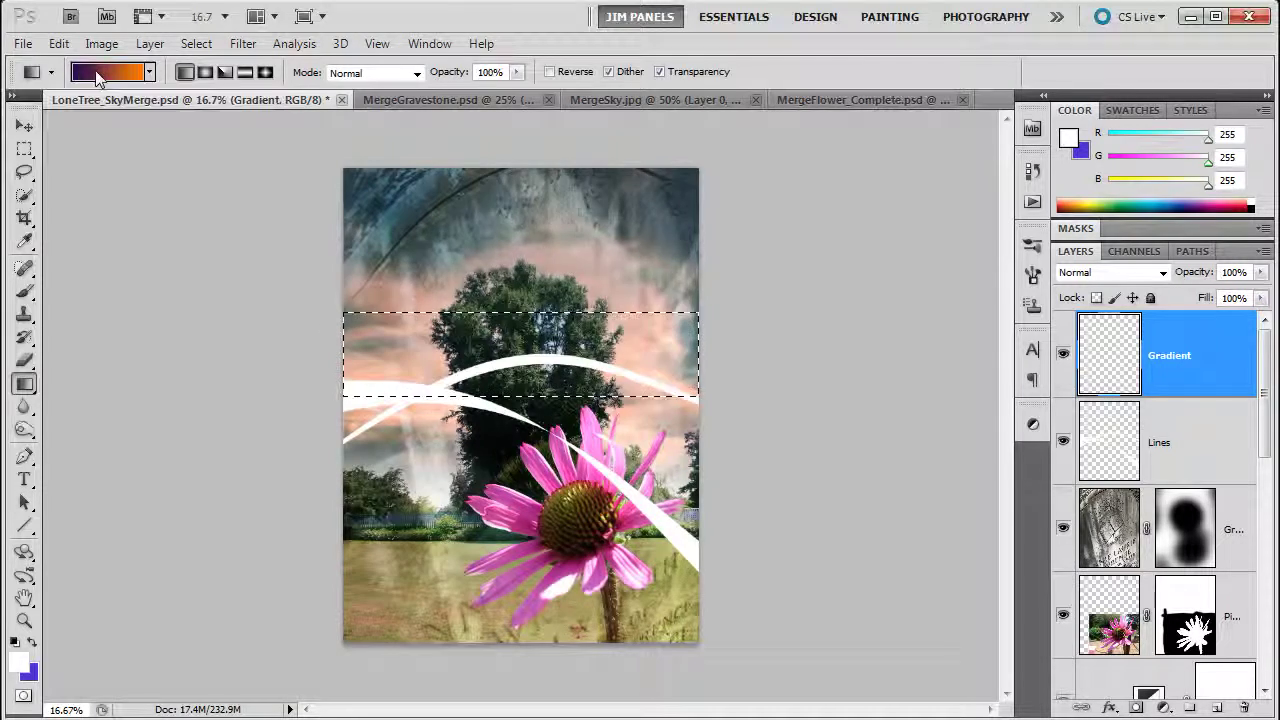
# Move the Gradient Editor aside and set the left colour stop to bright orange
pyautogui.moveTo(622, 93); pyautogui.dragTo(899, 80)
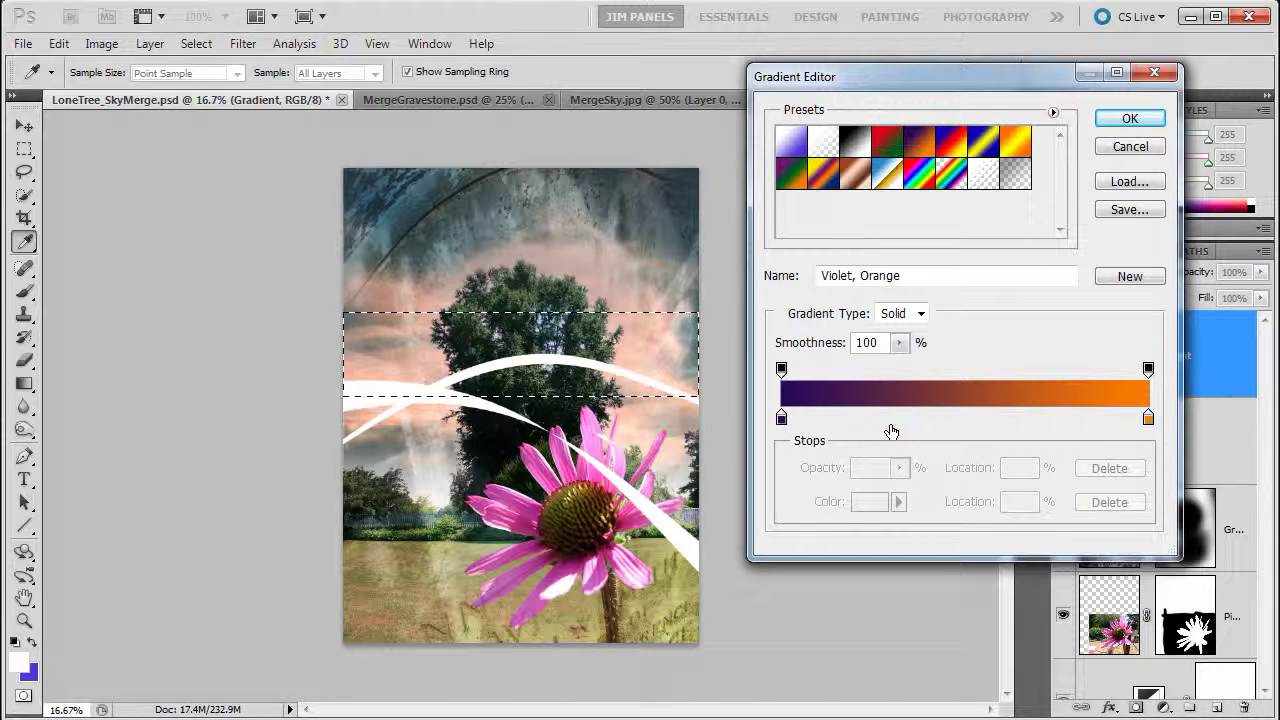
pyautogui.click(782, 417)
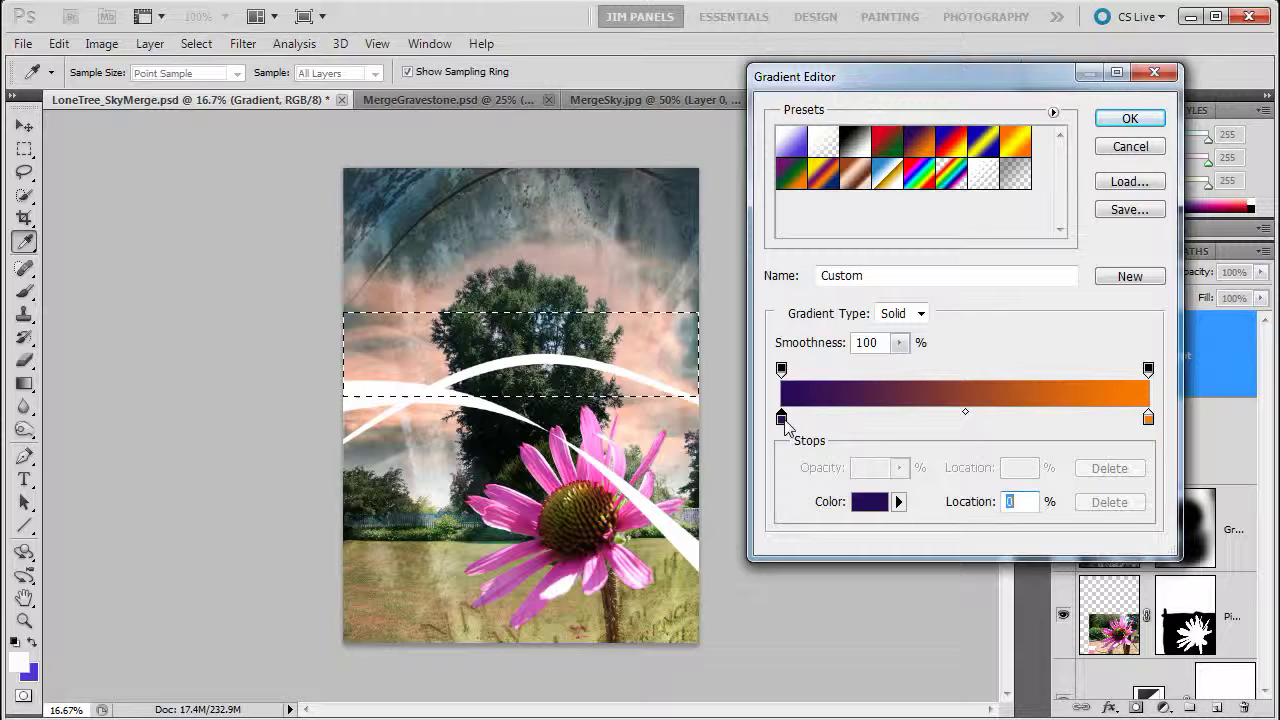
pyautogui.click(869, 502)
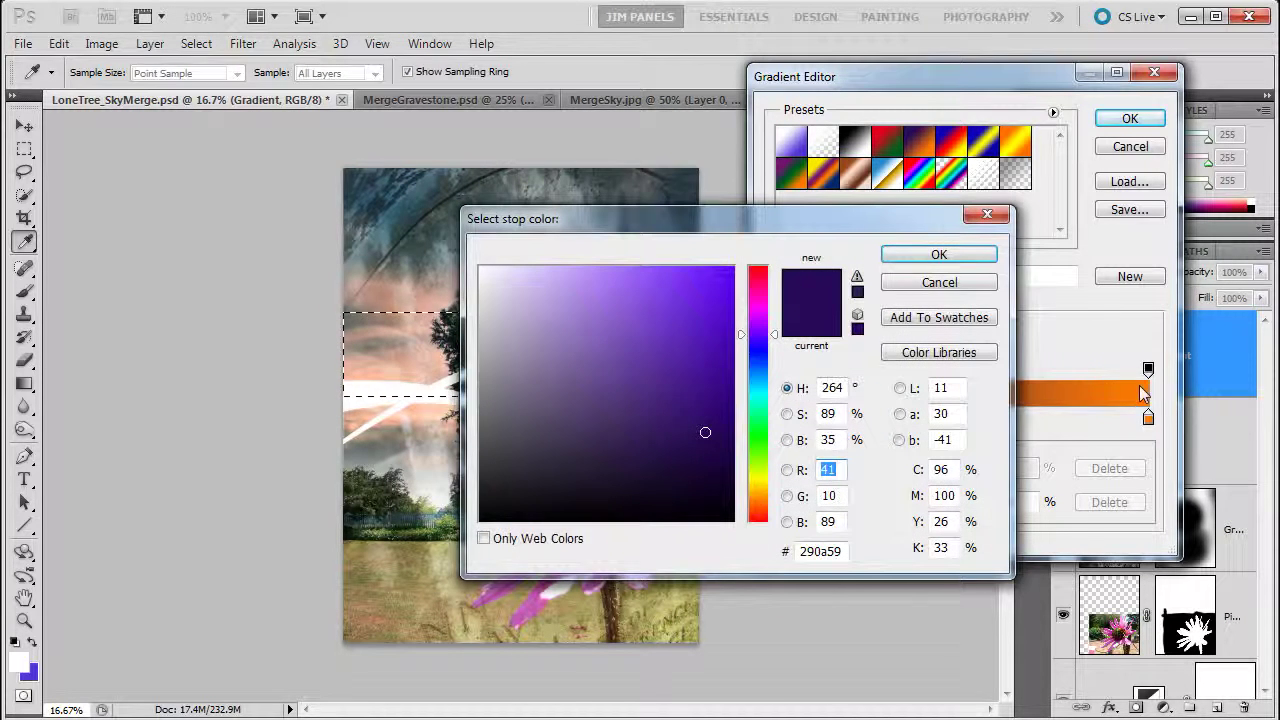
pyautogui.click(757, 497)
pyautogui.moveTo(733, 430); pyautogui.dragTo(733, 290)
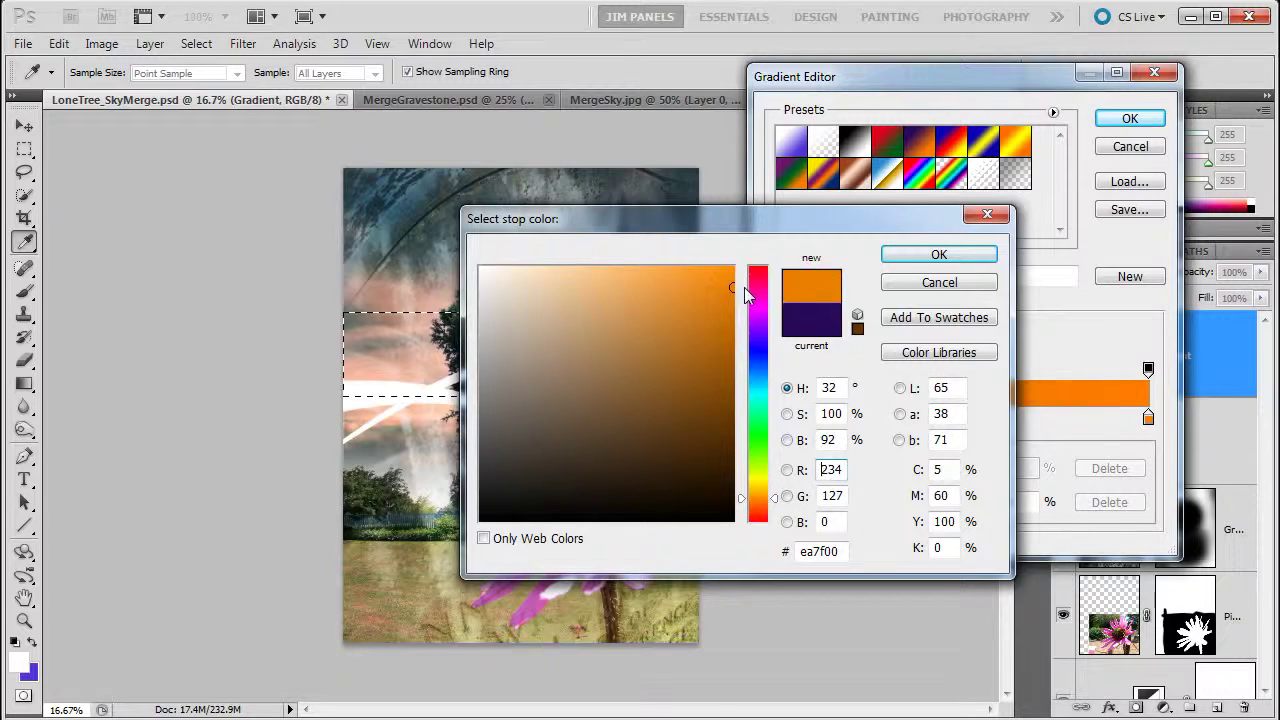
pyautogui.click(921, 256)
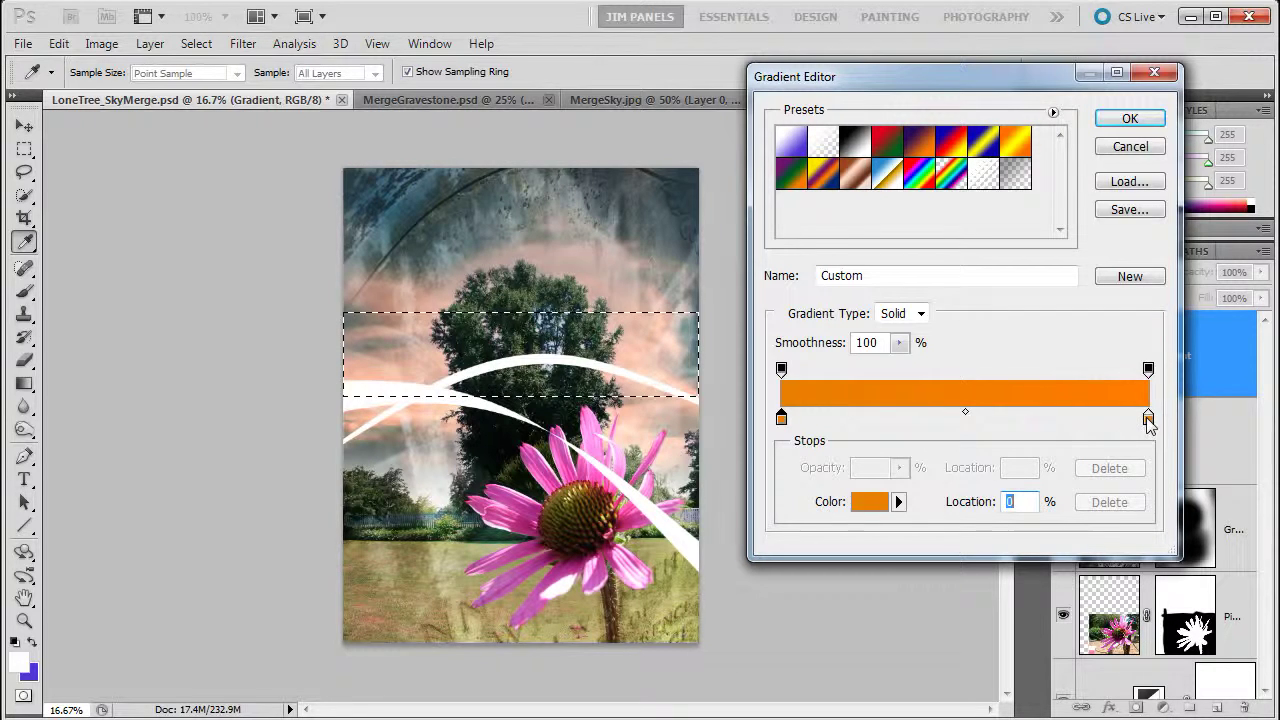
# Move the right stop to 88% and add a white colour stop at 100%
pyautogui.moveTo(1148, 420); pyautogui.dragTo(1103, 420)
pyautogui.click(1148, 420)
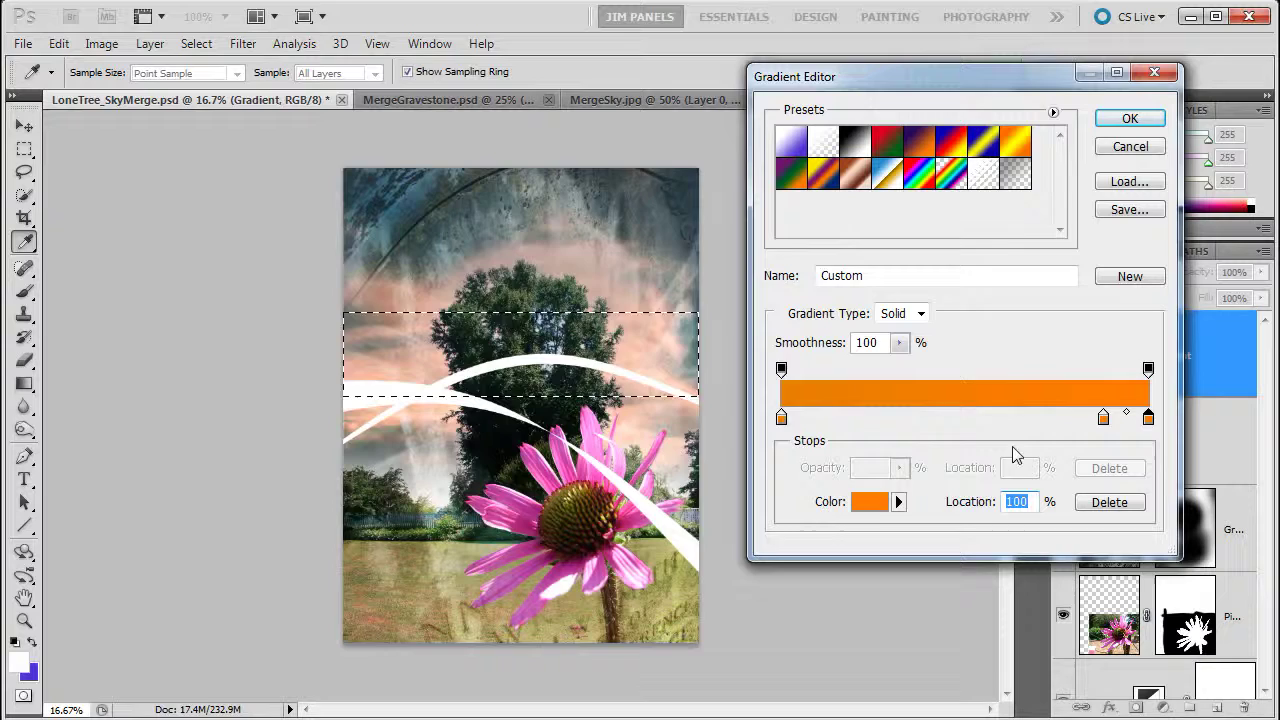
pyautogui.click(869, 502)
pyautogui.moveTo(506, 331); pyautogui.dragTo(405, 215)
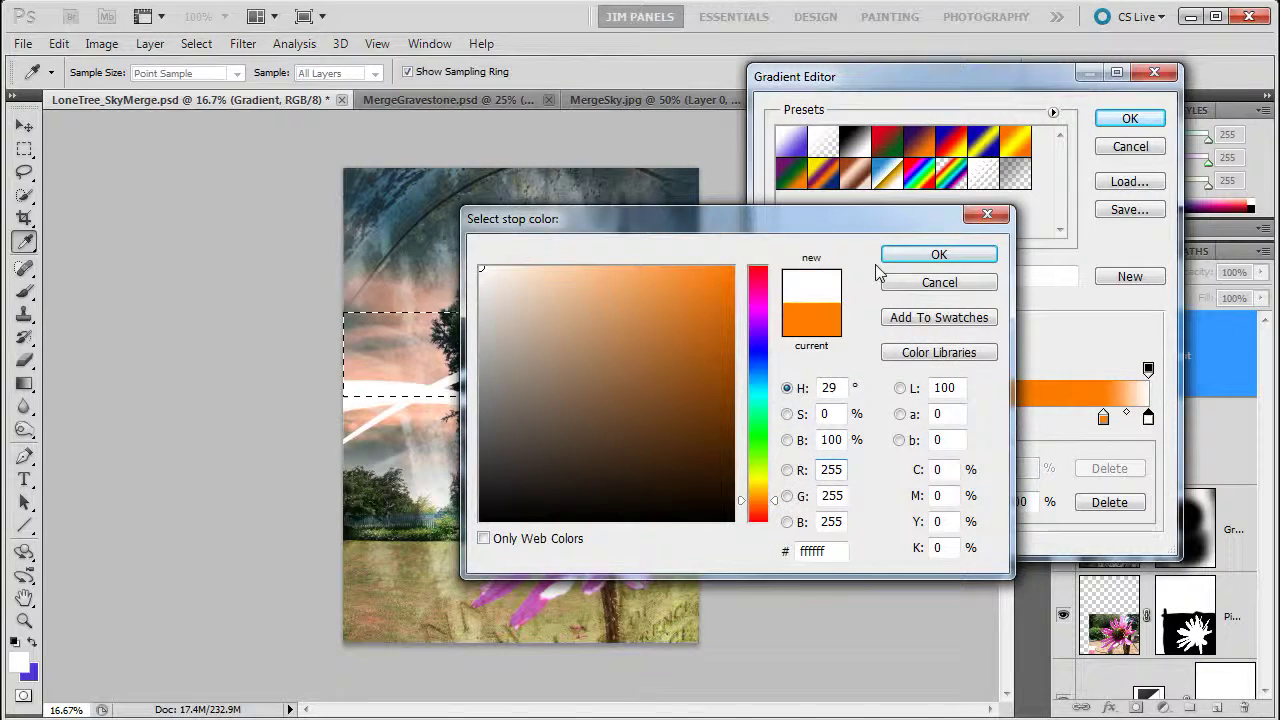
pyautogui.click(917, 257)
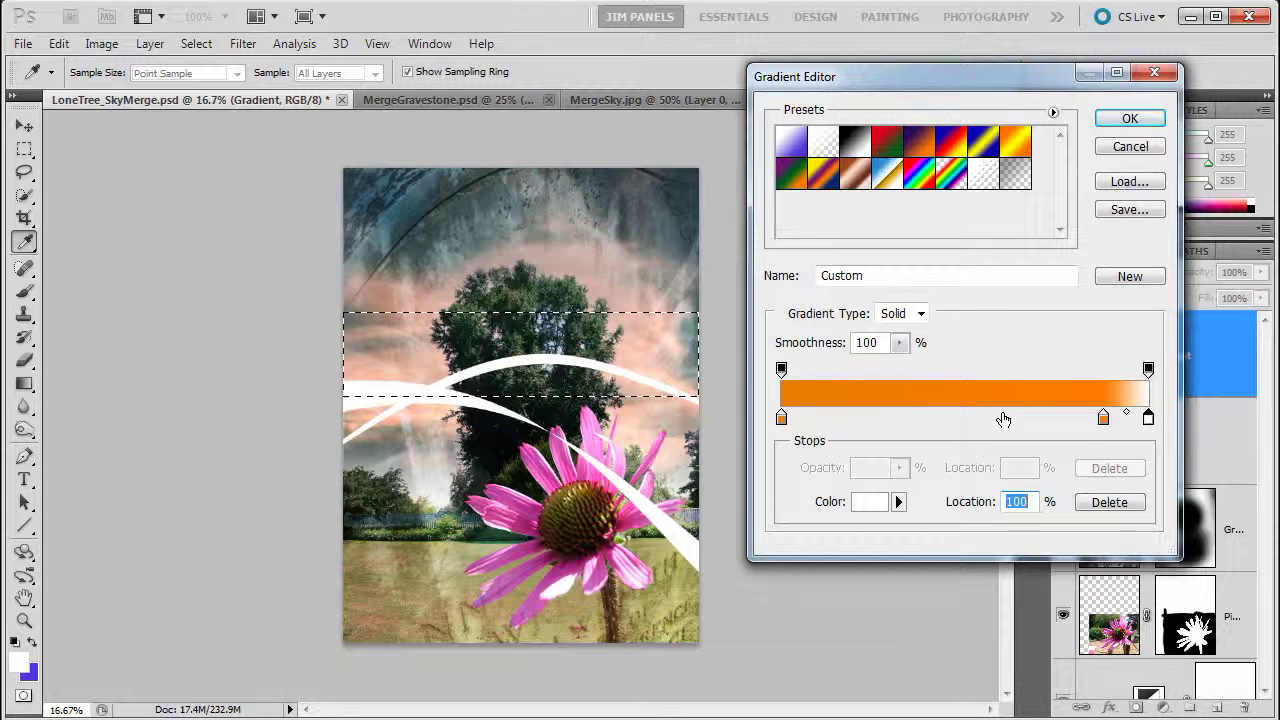
# Set the left opacity stop to 0 at location 7, move the orange stop to 94%, and accept
pyautogui.click(782, 370)
pyautogui.moveTo(786, 370)
pyautogui.mouseDown()
pyautogui.moveTo(808, 371)
pyautogui.moveTo(781, 370)
pyautogui.mouseUp()
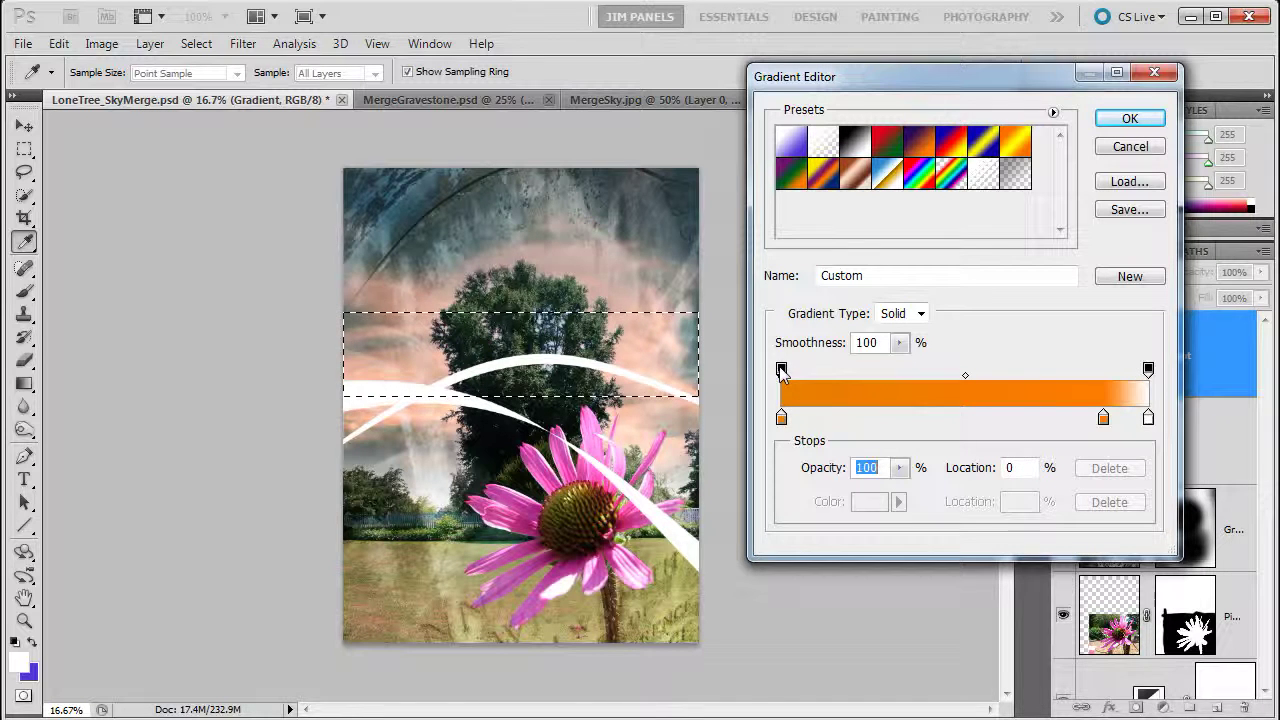
pyautogui.moveTo(899, 467); pyautogui.dragTo(733, 507)
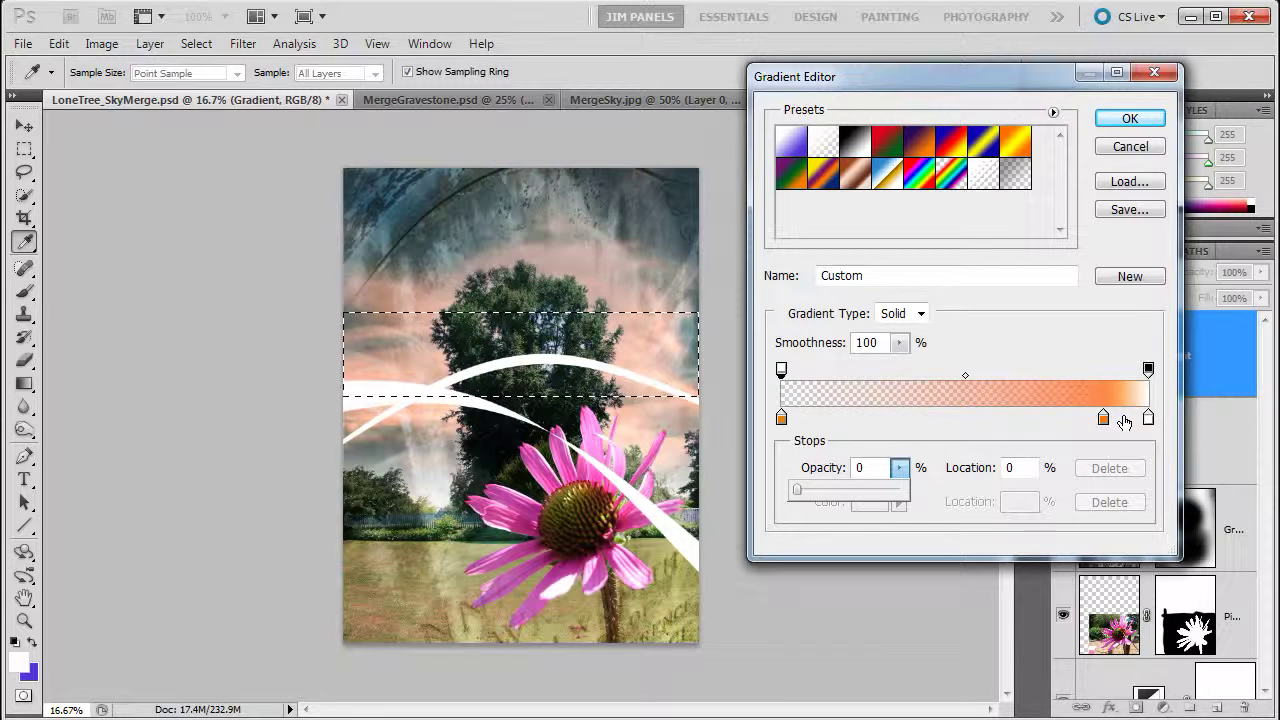
pyautogui.moveTo(965, 375); pyautogui.dragTo(957, 376)
pyautogui.click(782, 419)
pyautogui.moveTo(1103, 419); pyautogui.dragTo(1123, 420)
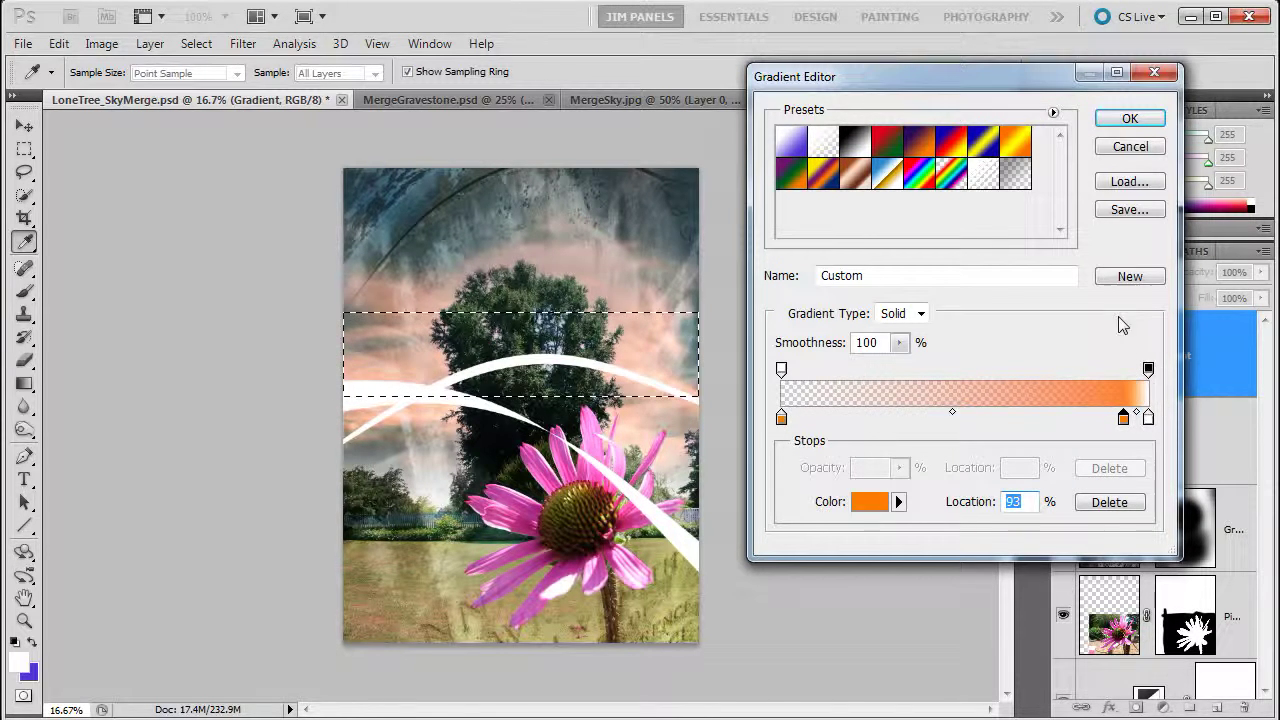
pyautogui.click(1130, 118)
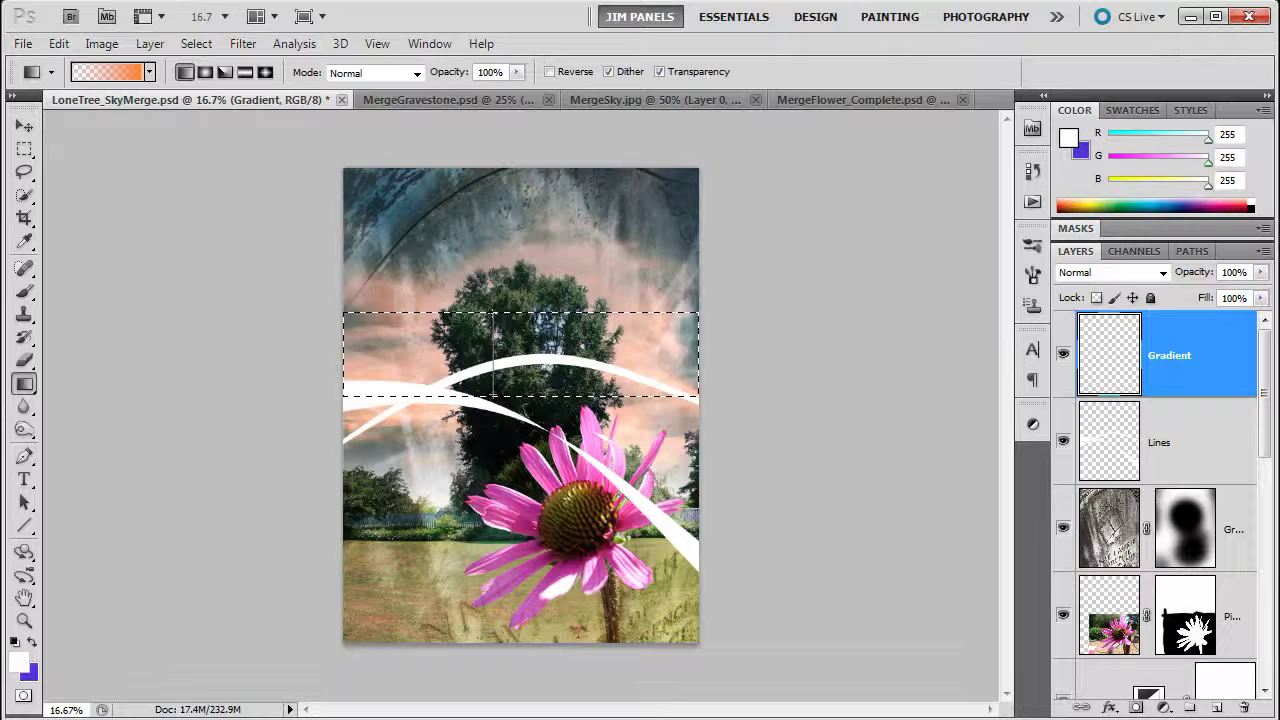
# Fill the selected band with the orange gradient, then duplicate the Gradient layer and hide the copy
pyautogui.moveTo(493, 314); pyautogui.dragTo(499, 331)
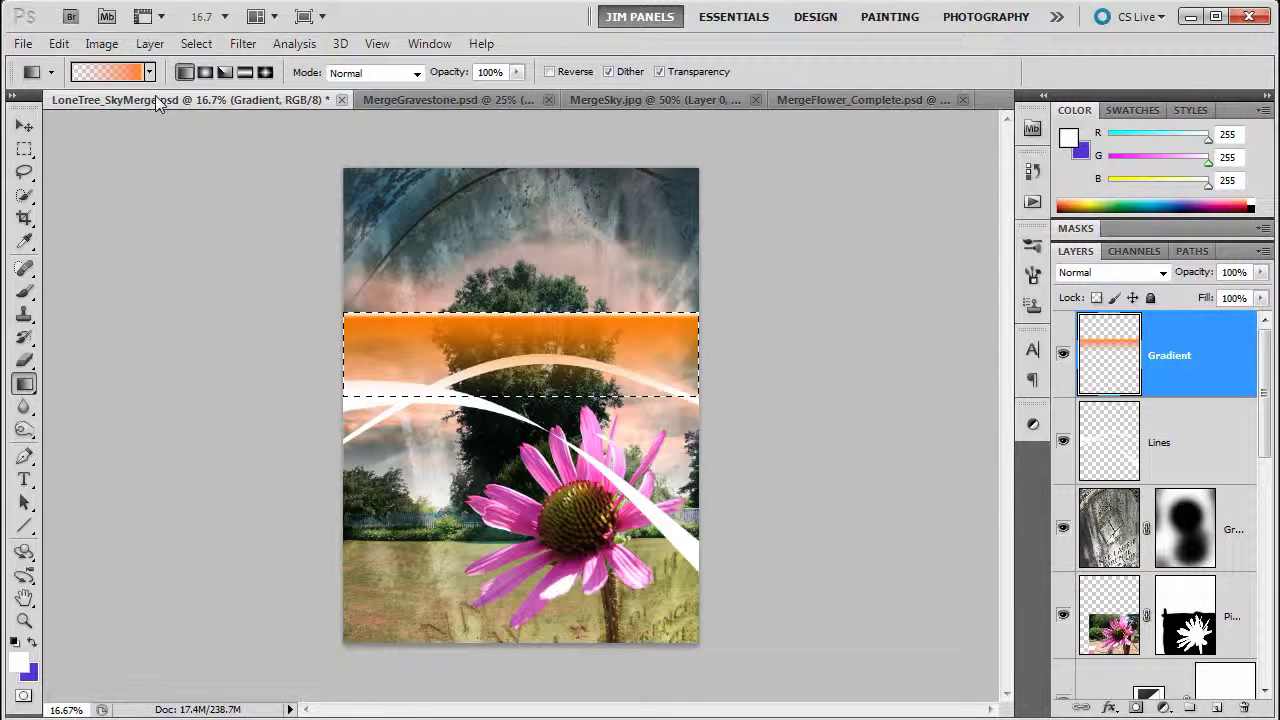
pyautogui.moveTo(1178, 376); pyautogui.dragTo(1224, 695)
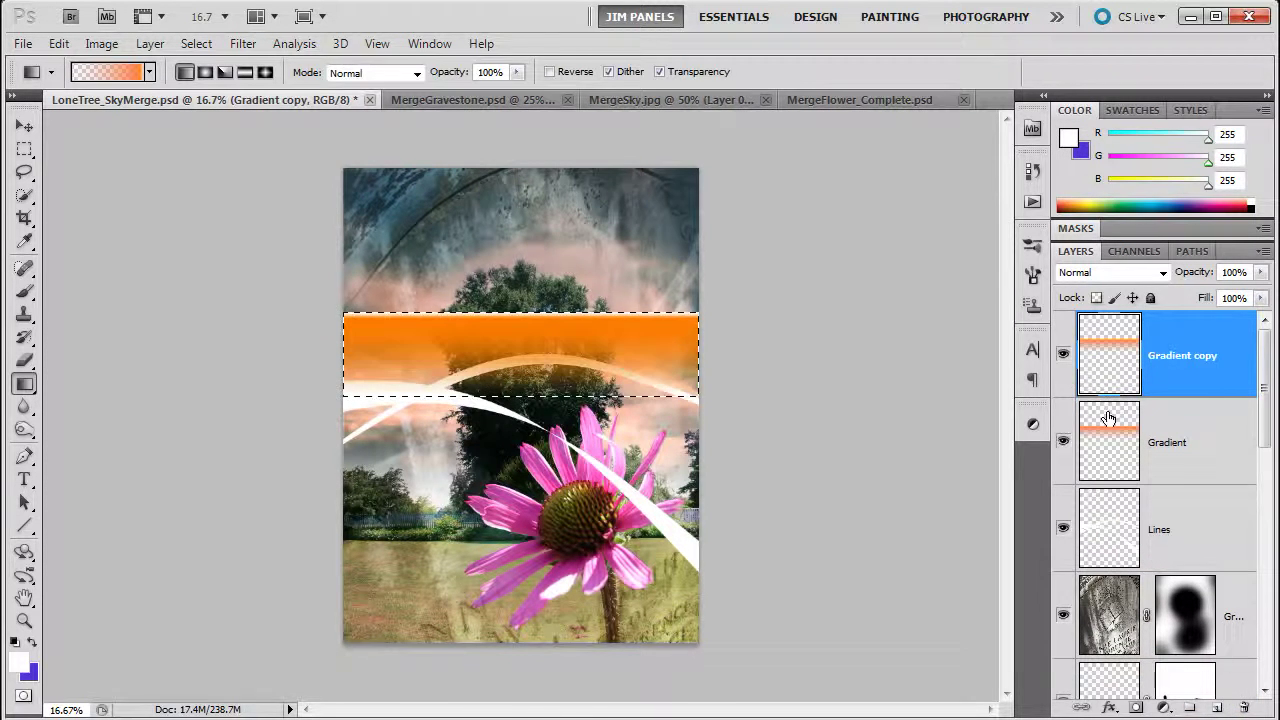
pyautogui.click(1063, 356)
pyautogui.click(1186, 449)
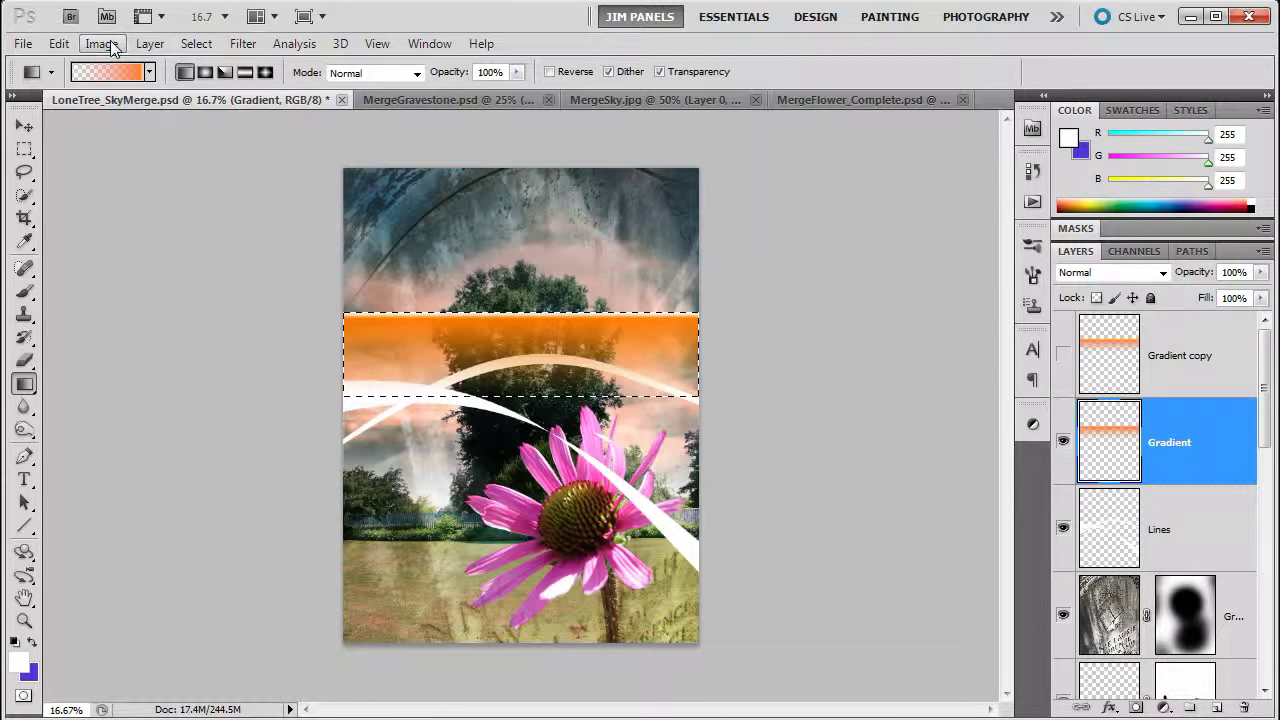
# Warp the Gradient band, raising its top-right edge and bulge and stretching the lower-right corner down
pyautogui.click(58, 45)
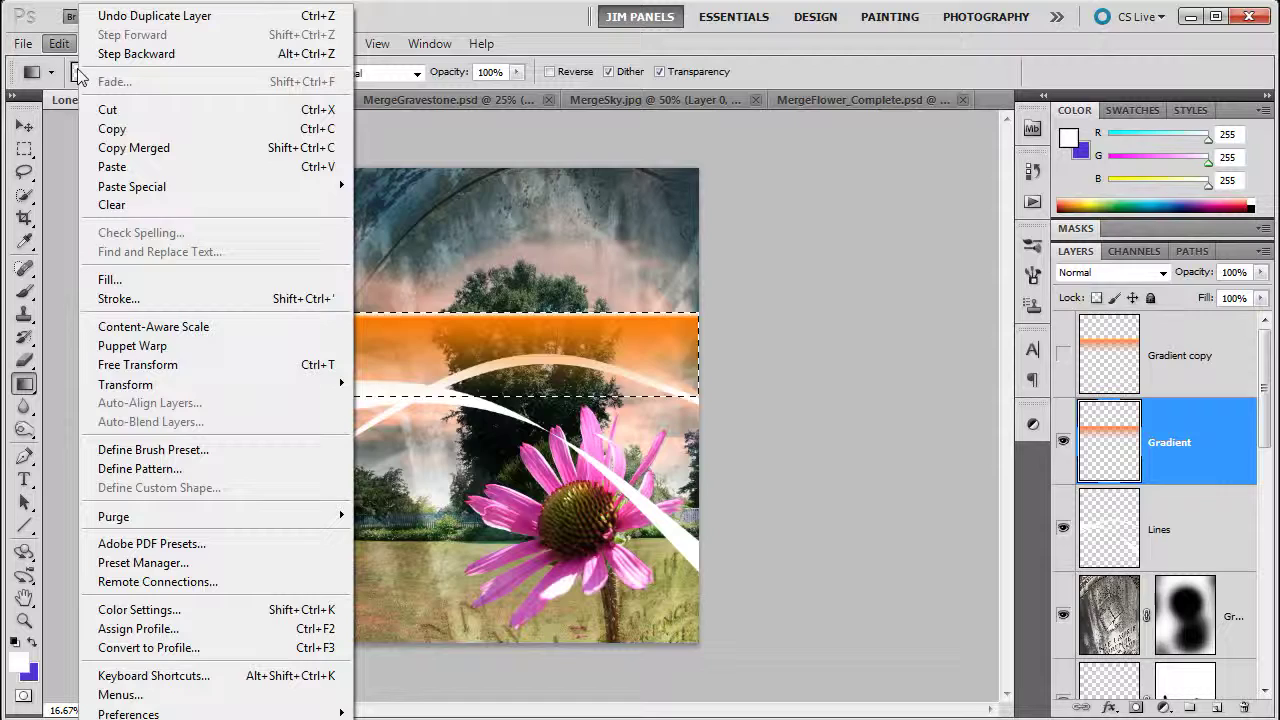
pyautogui.moveTo(178, 385)
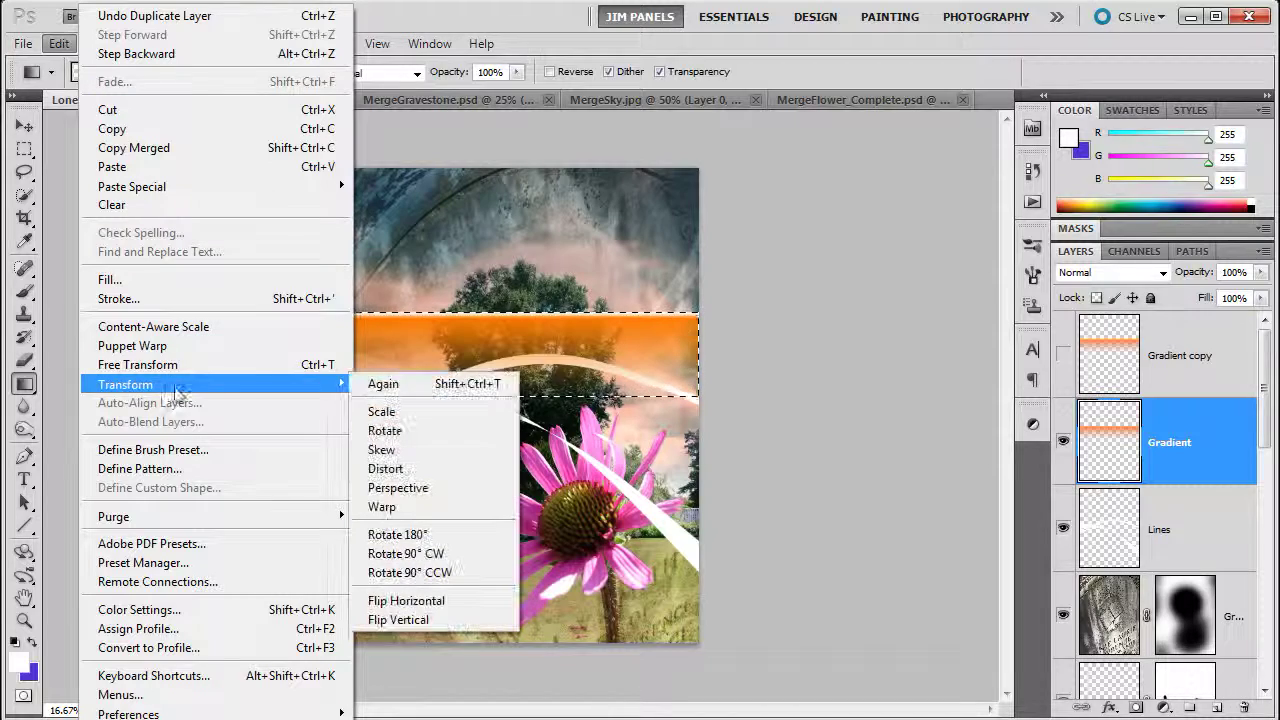
pyautogui.click(425, 512)
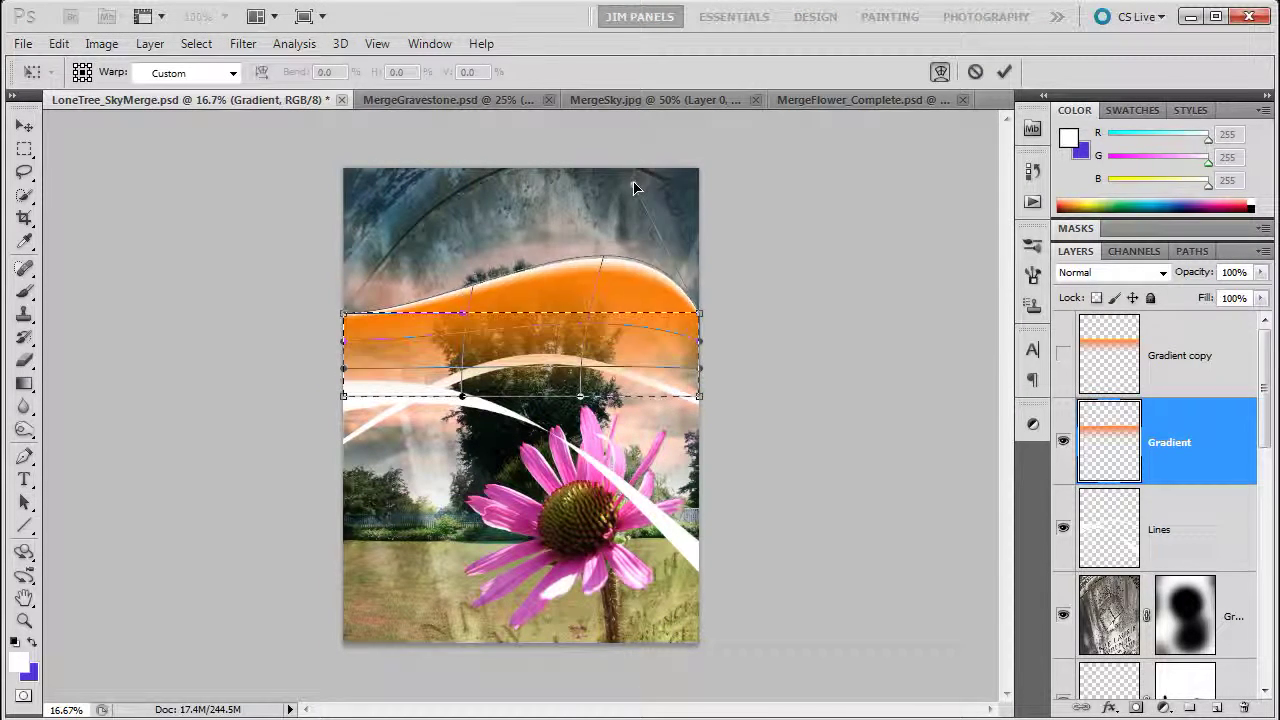
pyautogui.moveTo(634, 188); pyautogui.dragTo(635, 178)
pyautogui.moveTo(703, 398); pyautogui.dragTo(718, 569)
pyautogui.moveTo(570, 263); pyautogui.dragTo(563, 315)
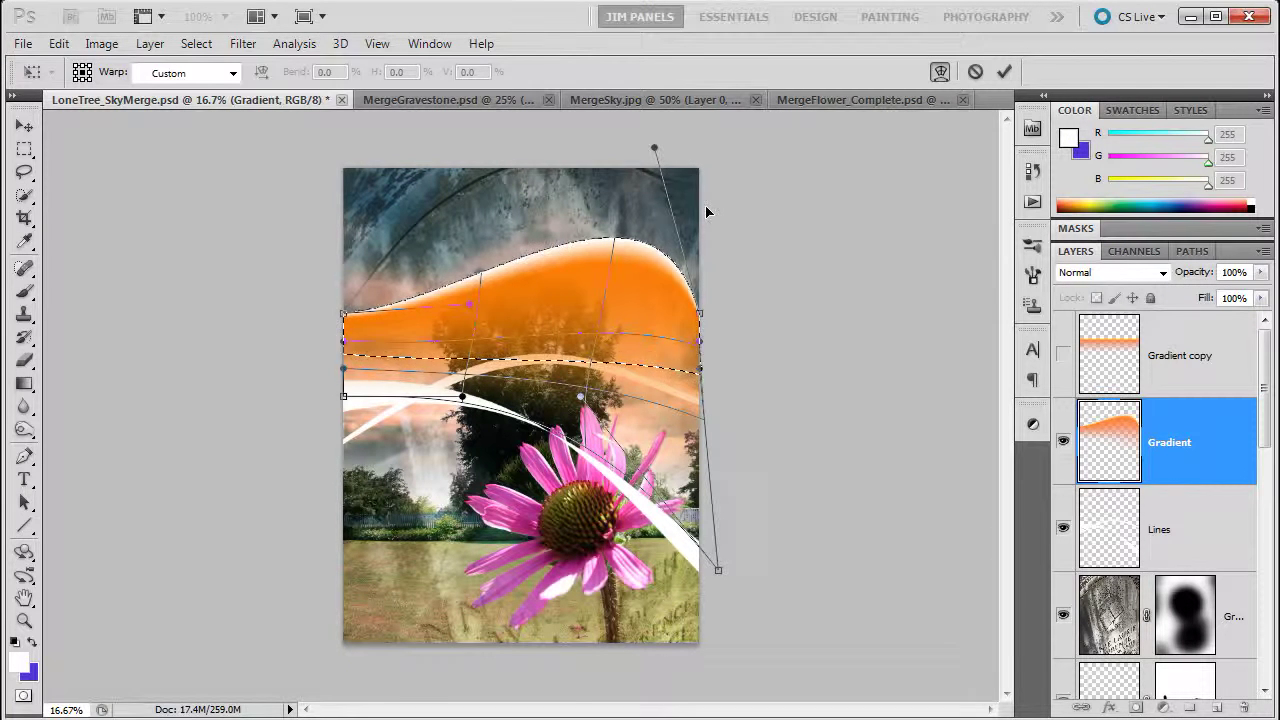
pyautogui.press('Return')
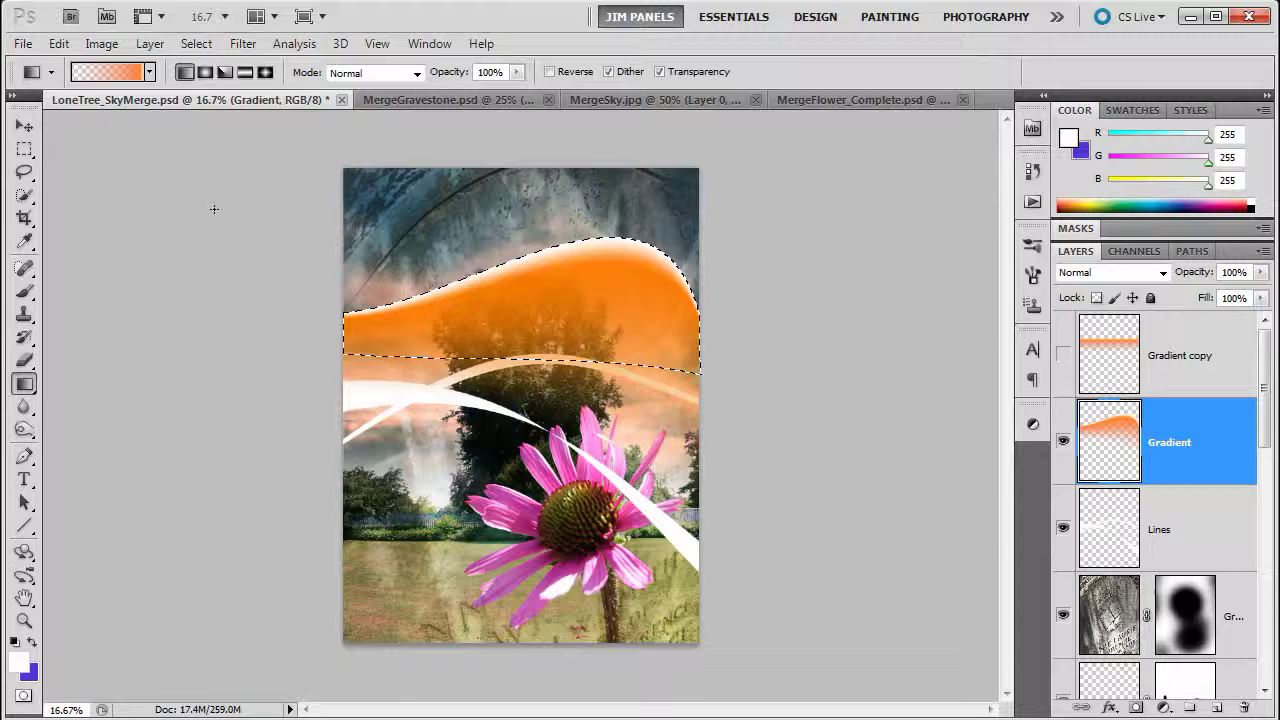
# Deselect and move the orange gradient band lower with the Move tool
pyautogui.click(196, 44)
pyautogui.click(210, 83)
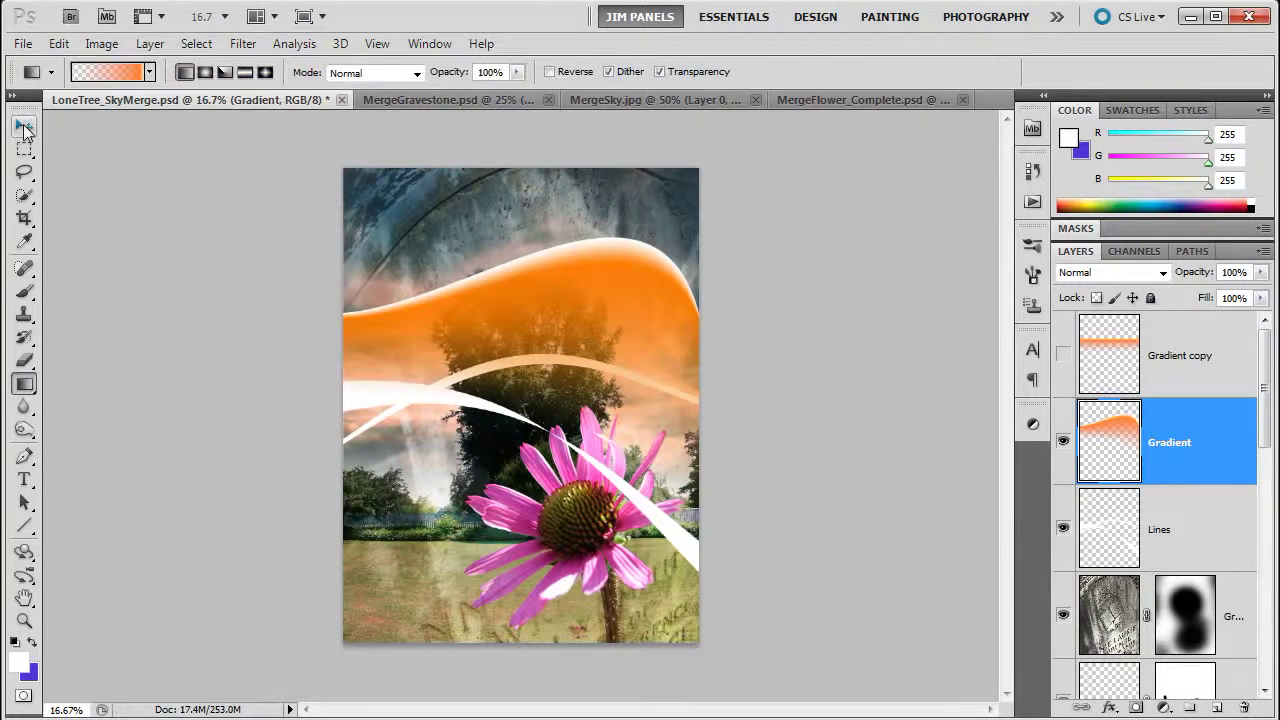
pyautogui.click(24, 127)
pyautogui.moveTo(614, 277); pyautogui.dragTo(625, 330)
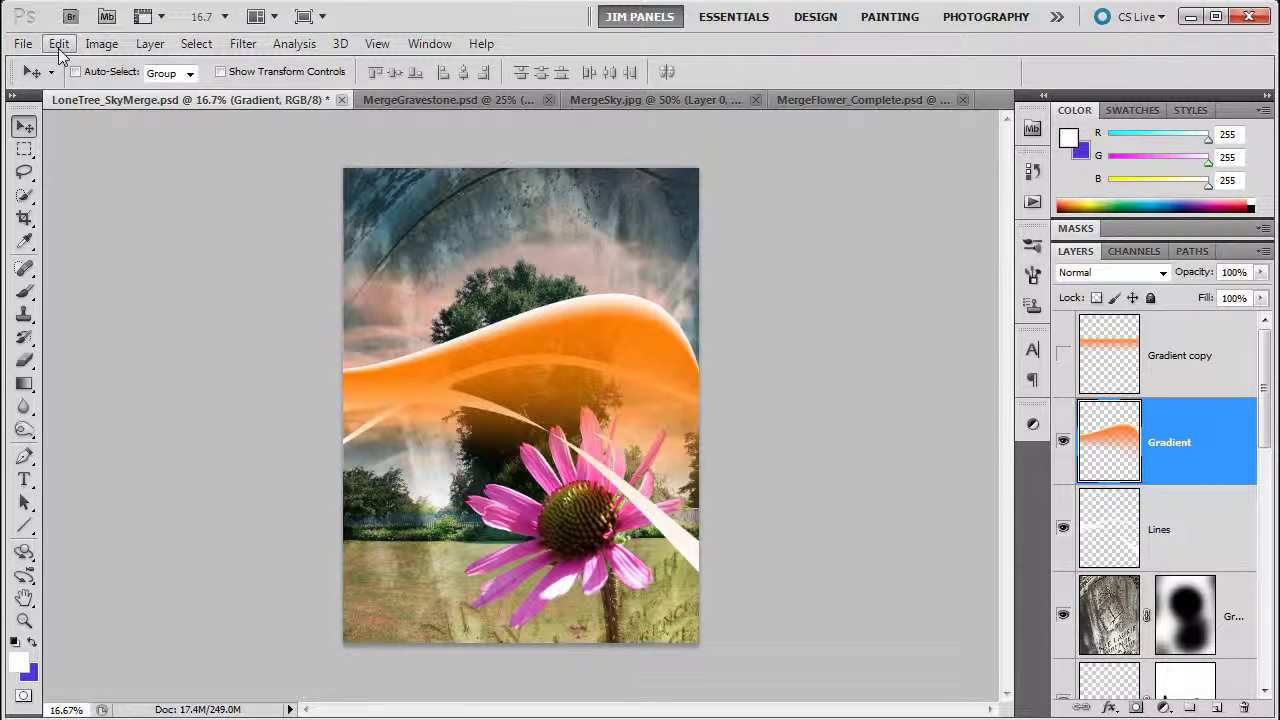
# Flip the gradient band horizontally and nudge it slightly lower
pyautogui.click(59, 44)
pyautogui.moveTo(170, 386)
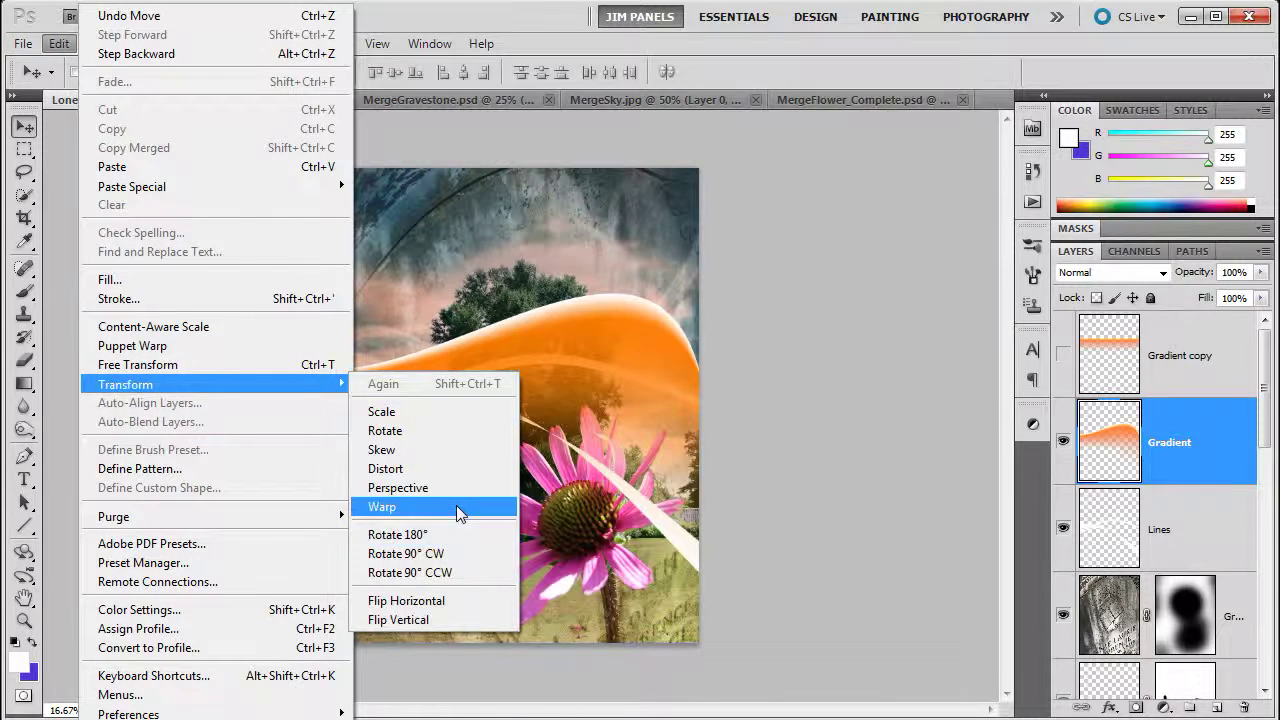
pyautogui.click(470, 601)
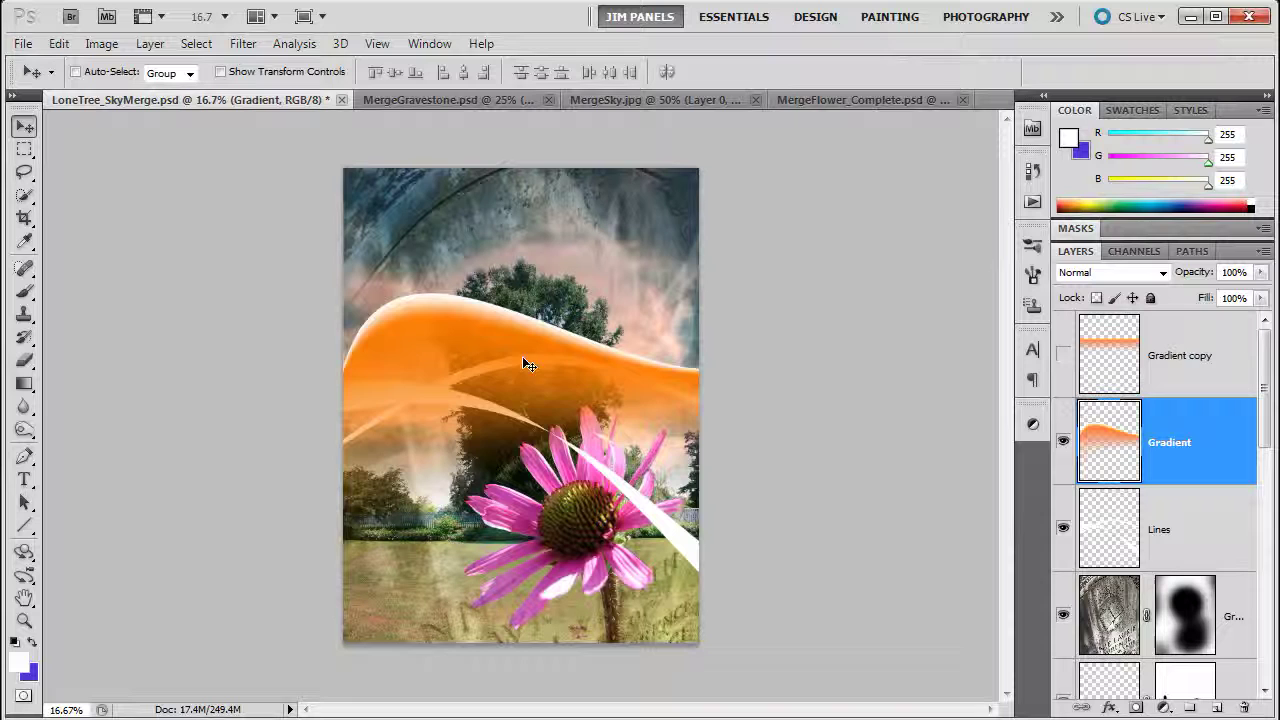
pyautogui.moveTo(513, 344); pyautogui.dragTo(516, 364)
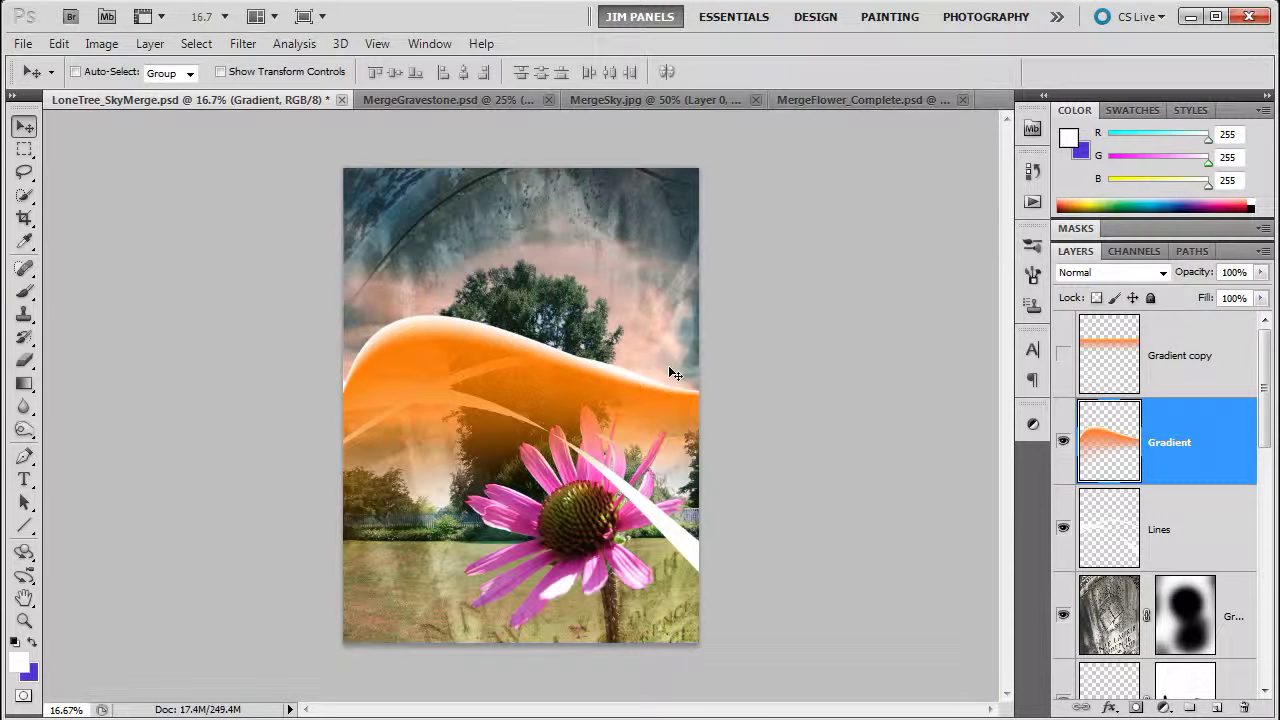
# Set the Gradient layer to Overlay, shift it further down, and show Gradient copy
pyautogui.click(1163, 273)
pyautogui.click(1110, 246)
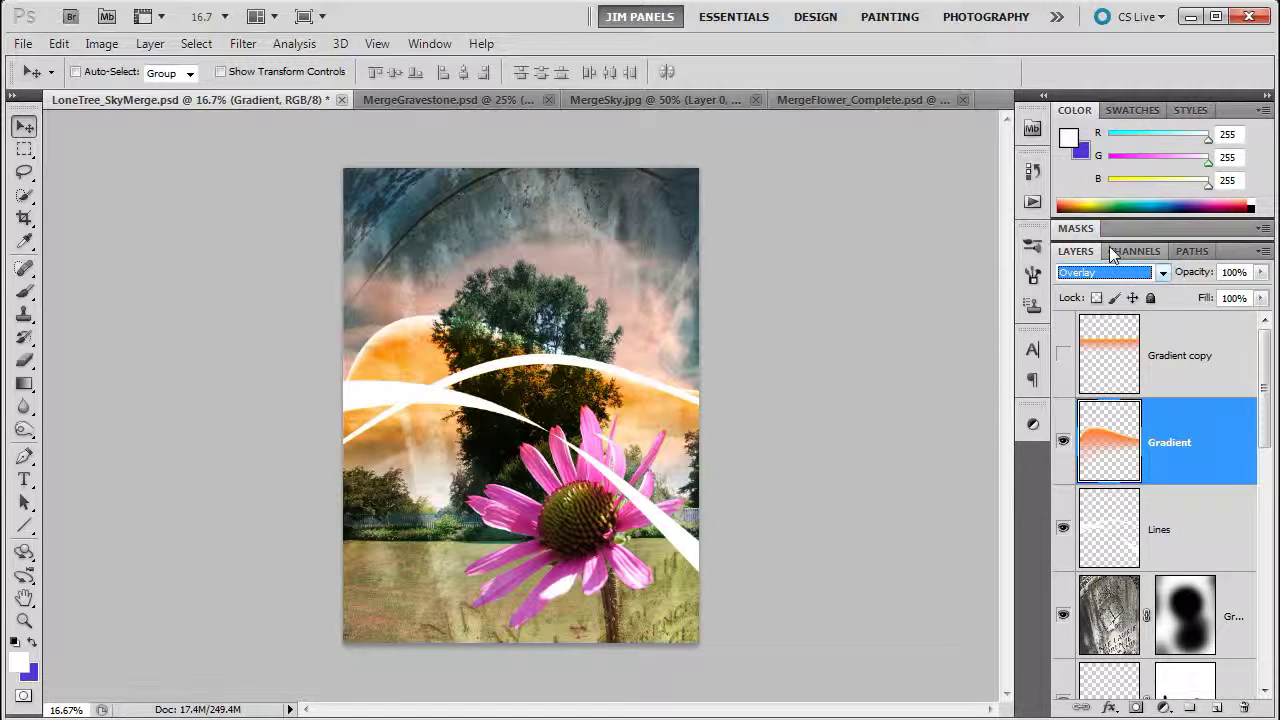
pyautogui.moveTo(496, 352); pyautogui.dragTo(487, 378)
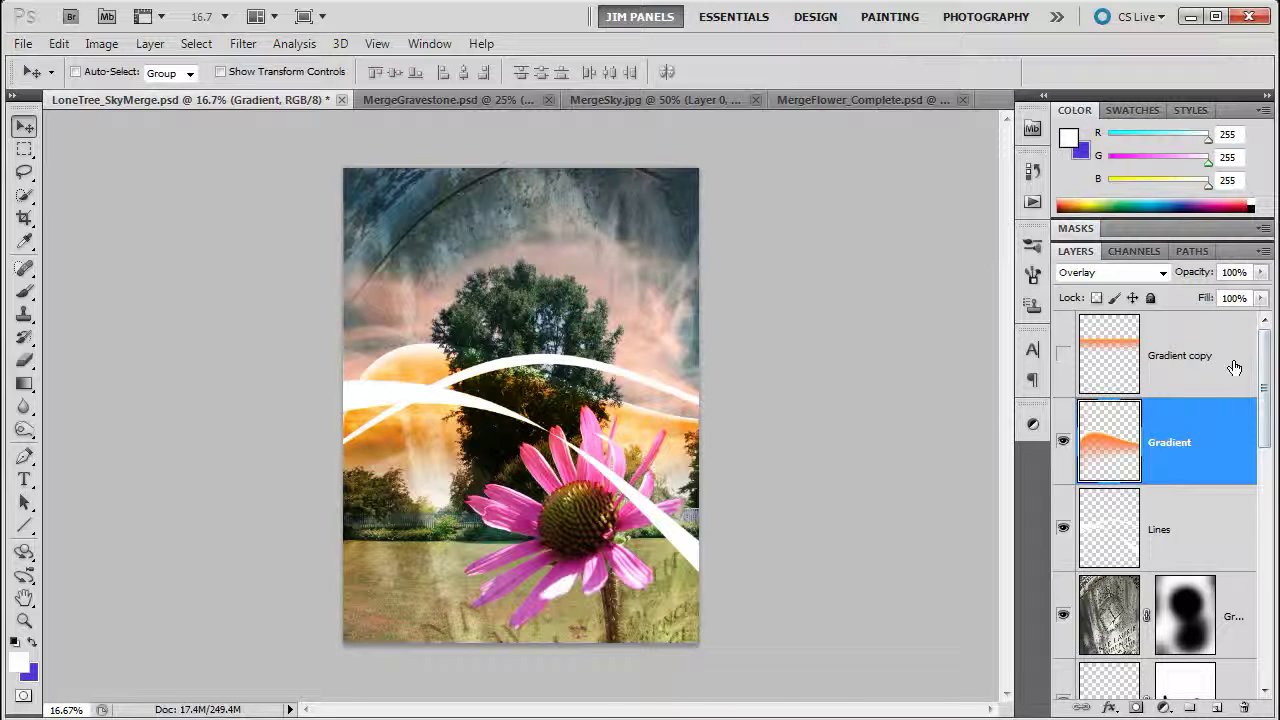
pyautogui.click(1063, 353)
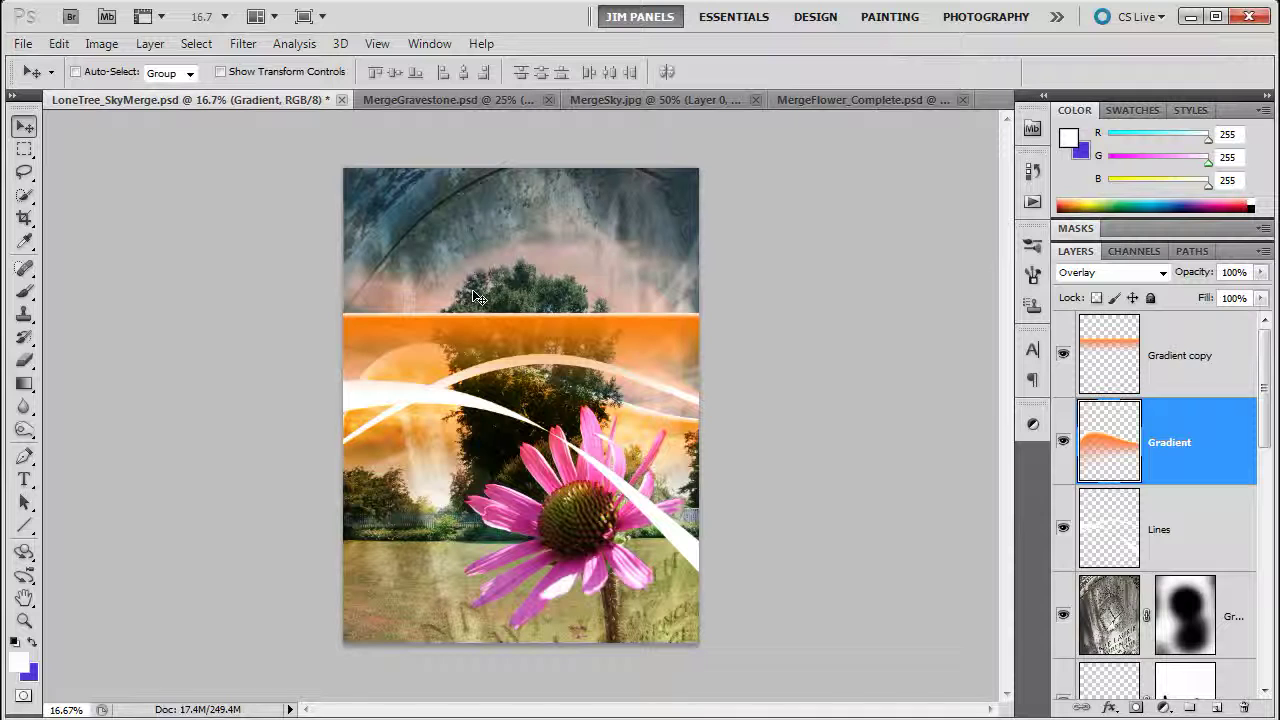
# Flip the Gradient layer's orange band vertically
pyautogui.click(59, 43)
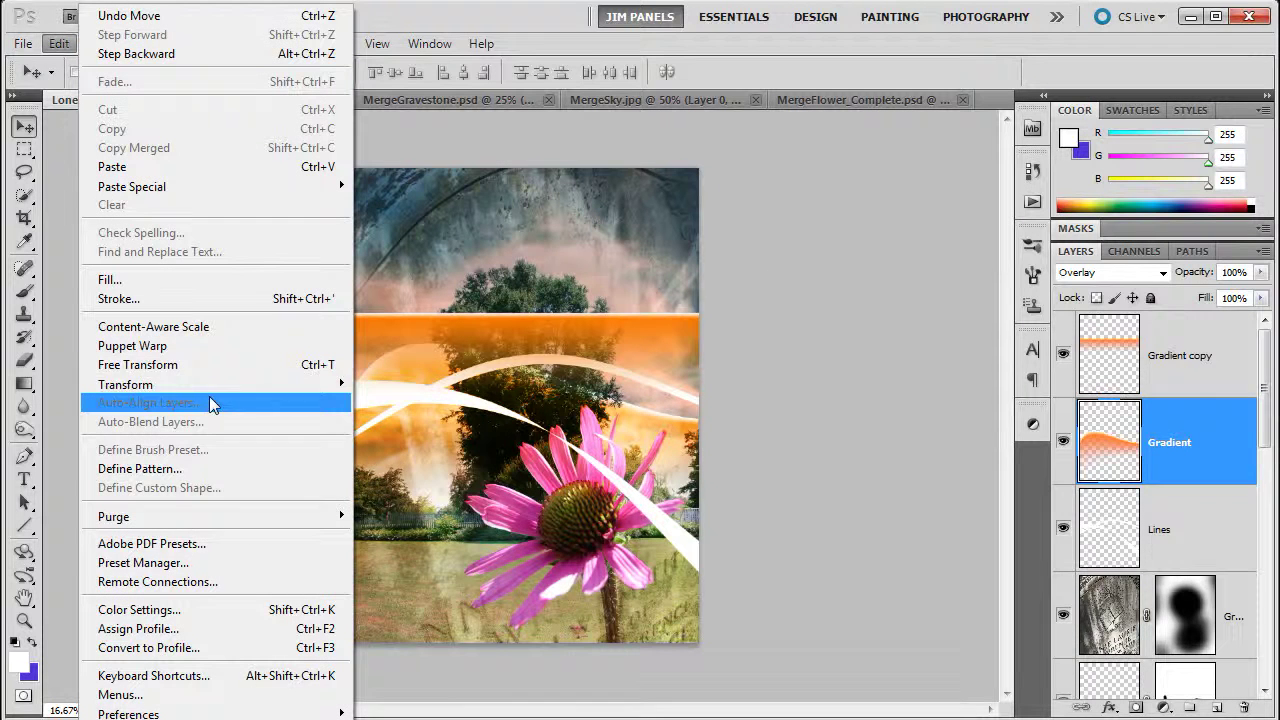
pyautogui.moveTo(216, 392)
pyautogui.click(440, 619)
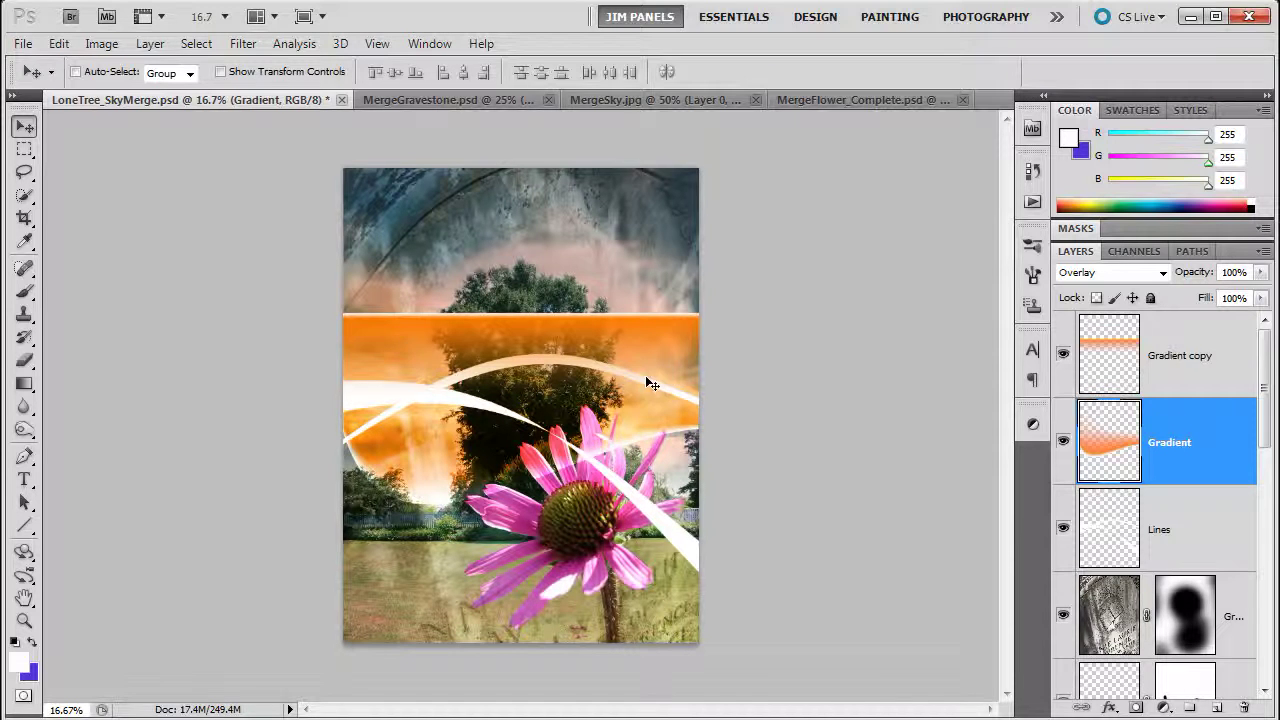
# Flip the Gradient copy band vertically and drag it down across the flower
pyautogui.click(1153, 365)
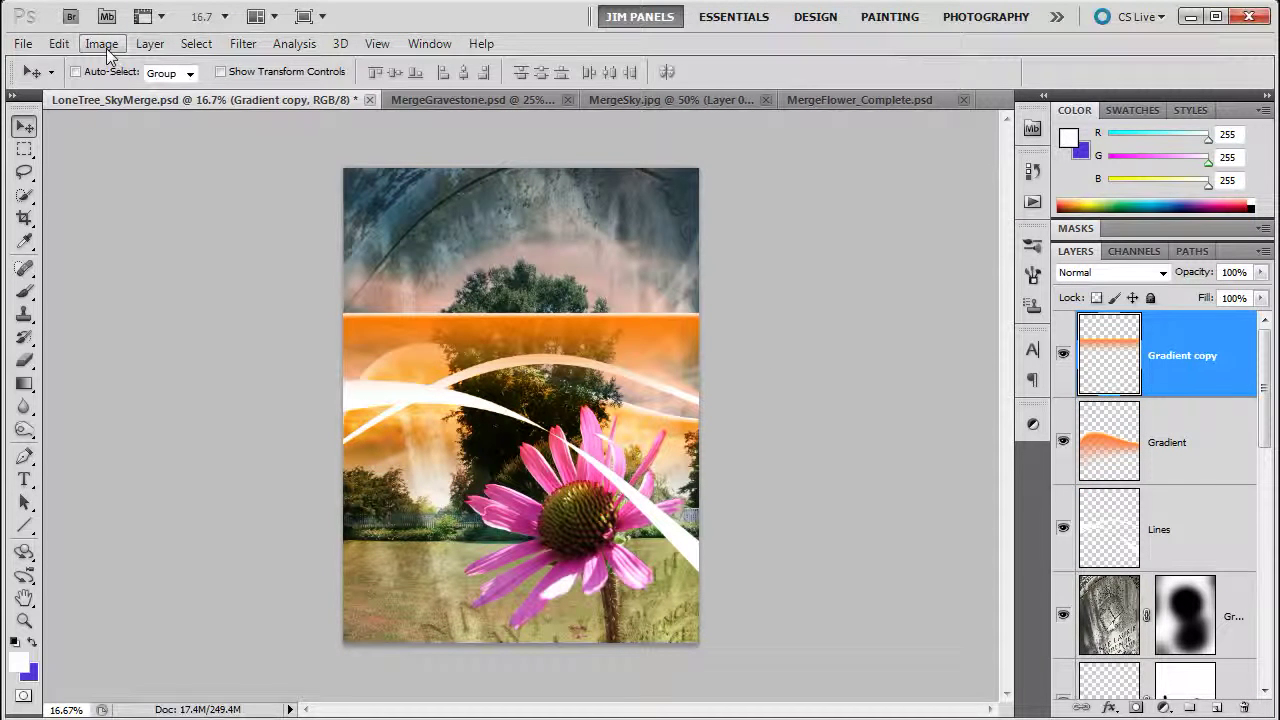
pyautogui.click(59, 44)
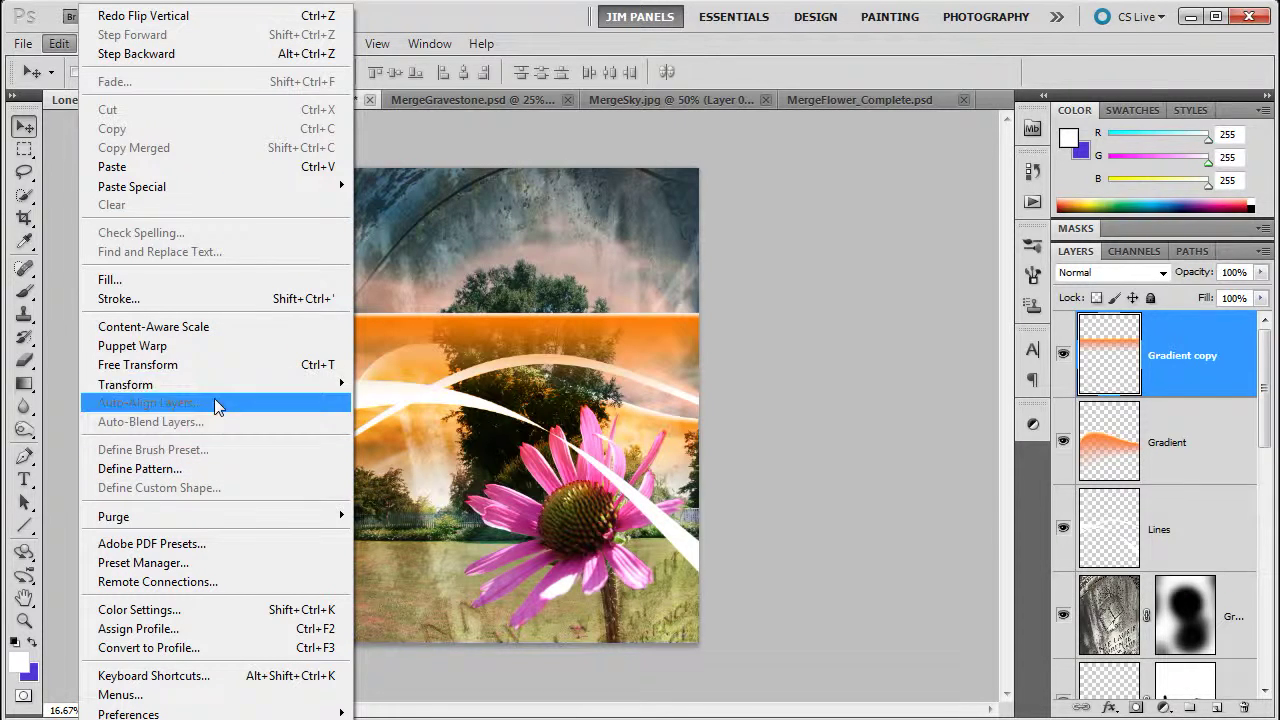
pyautogui.moveTo(283, 390)
pyautogui.click(410, 619)
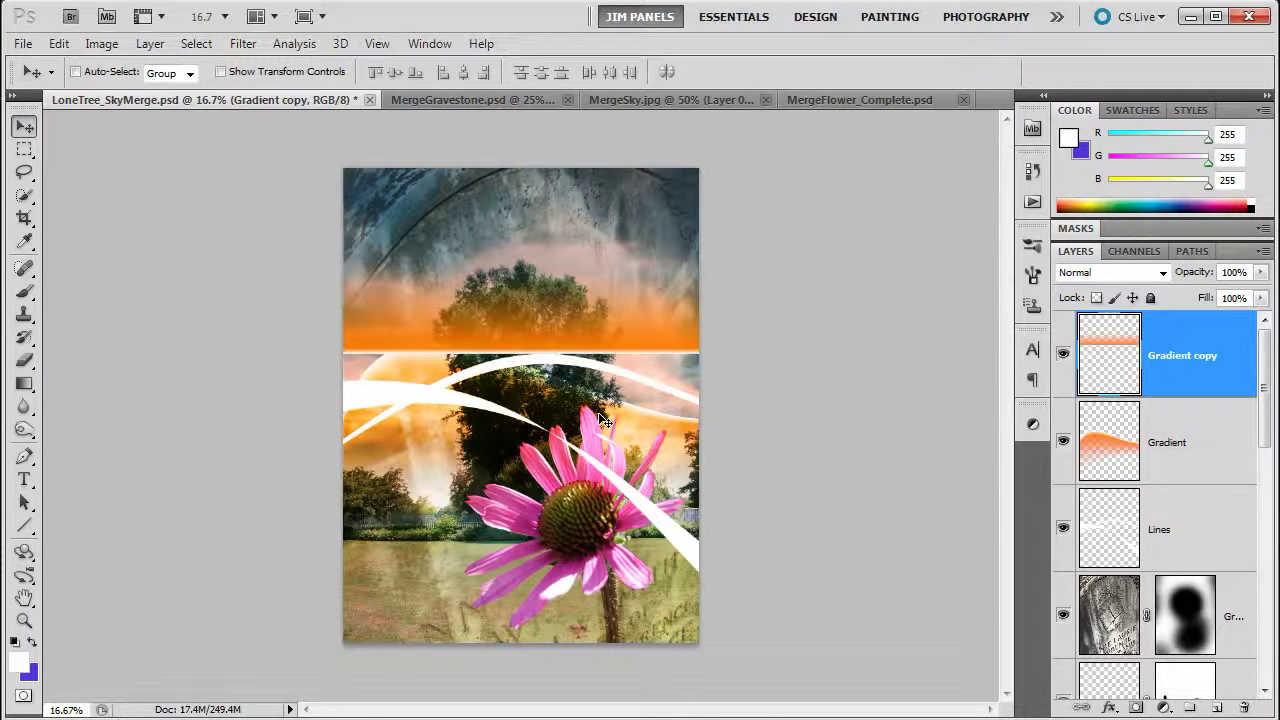
pyautogui.moveTo(615, 331); pyautogui.dragTo(615, 521)
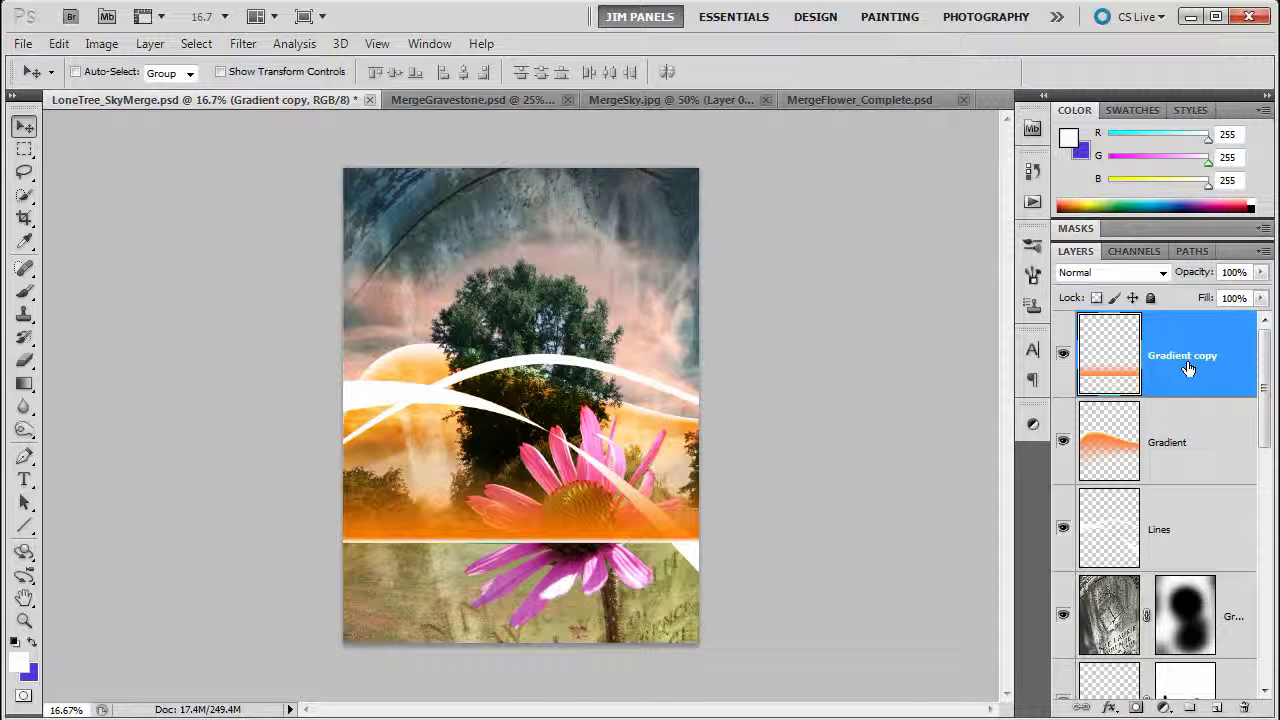
# Drag the Gradient copy layer below the flower layers in the Layers panel
pyautogui.scroll(-3, 1240, 450)
pyautogui.scroll(3, 1240, 450)
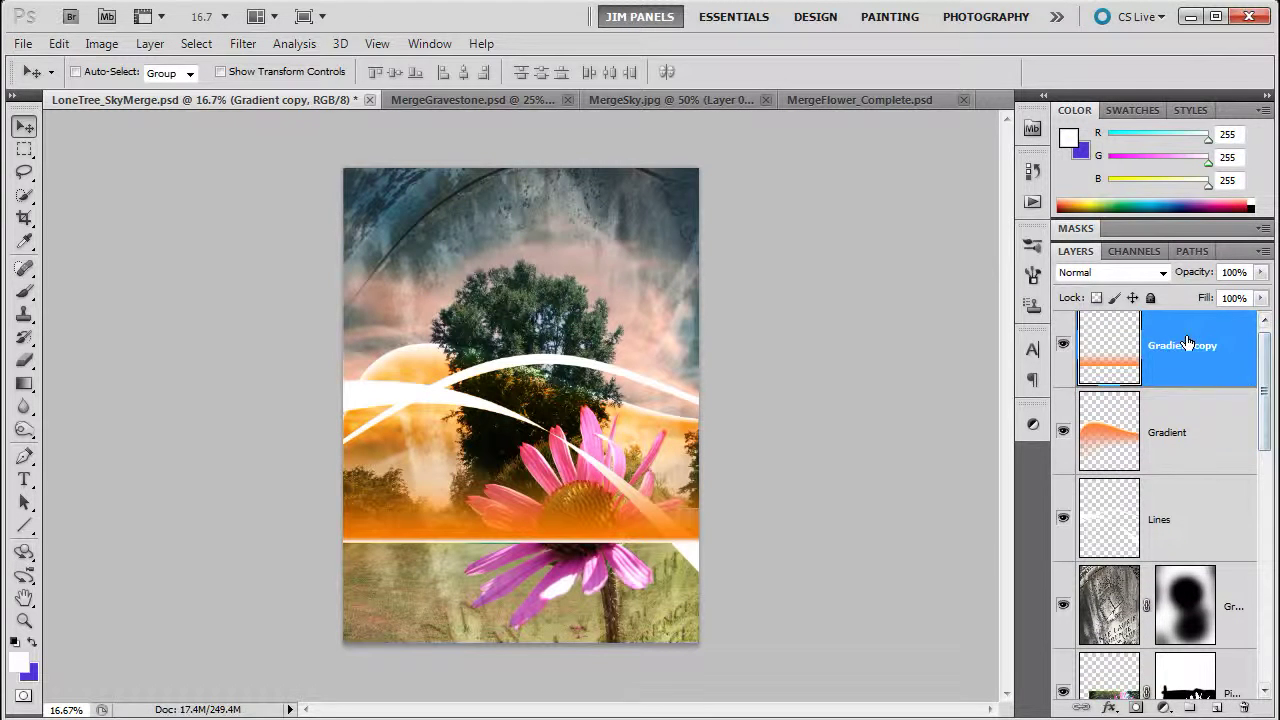
pyautogui.moveTo(1188, 343); pyautogui.dragTo(1196, 472)
pyautogui.scroll(-2, 1198, 400)
pyautogui.scroll(1, 1198, 350)
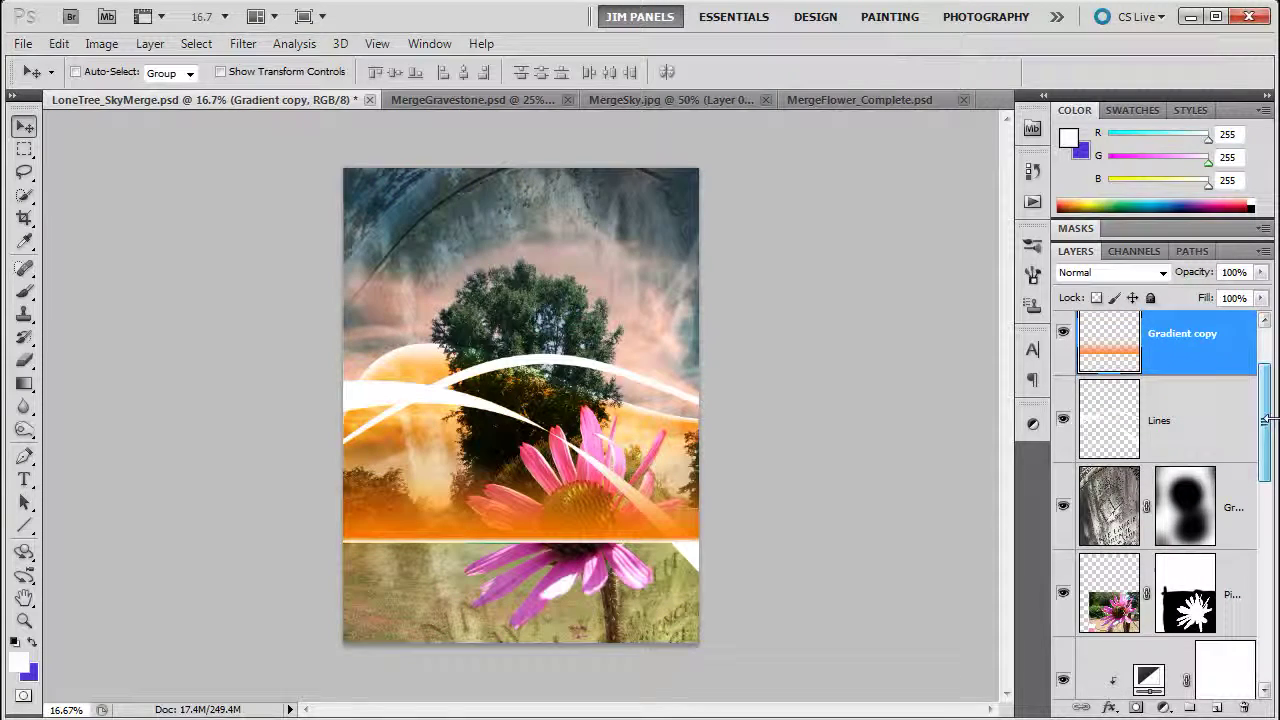
pyautogui.moveTo(1198, 350); pyautogui.dragTo(1180, 630)
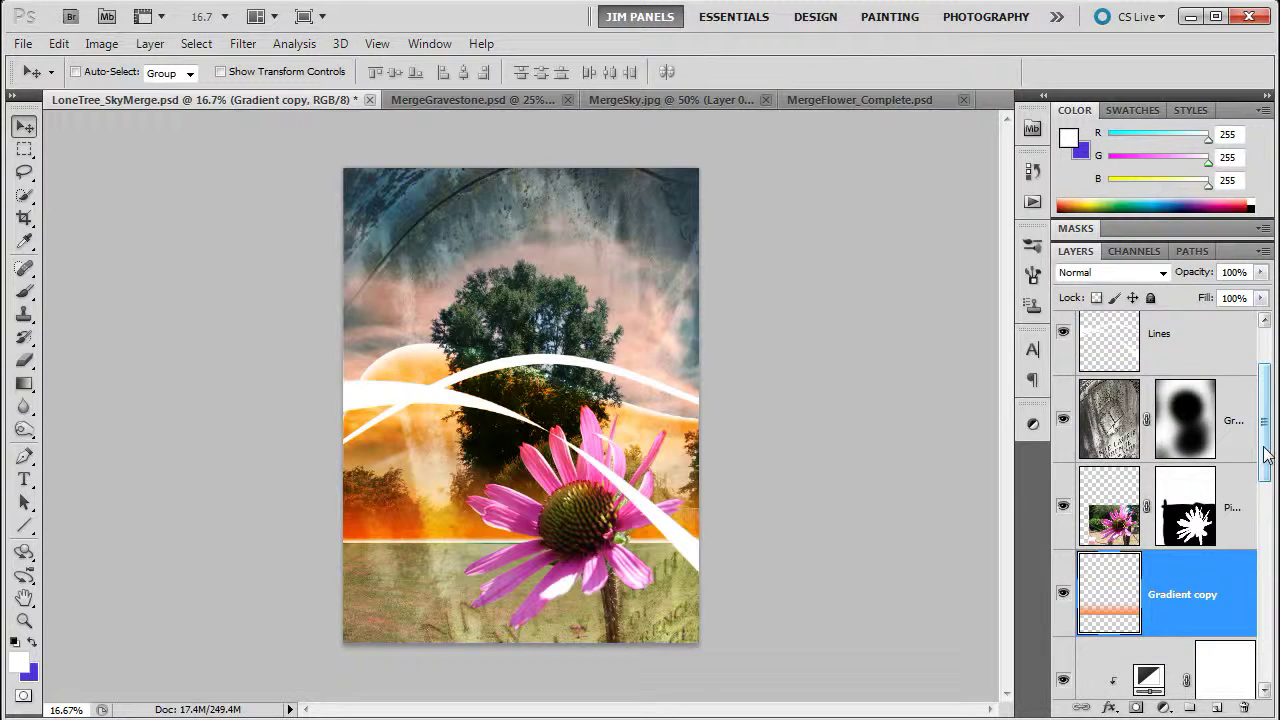
pyautogui.moveTo(1266, 440); pyautogui.dragTo(1268, 520)
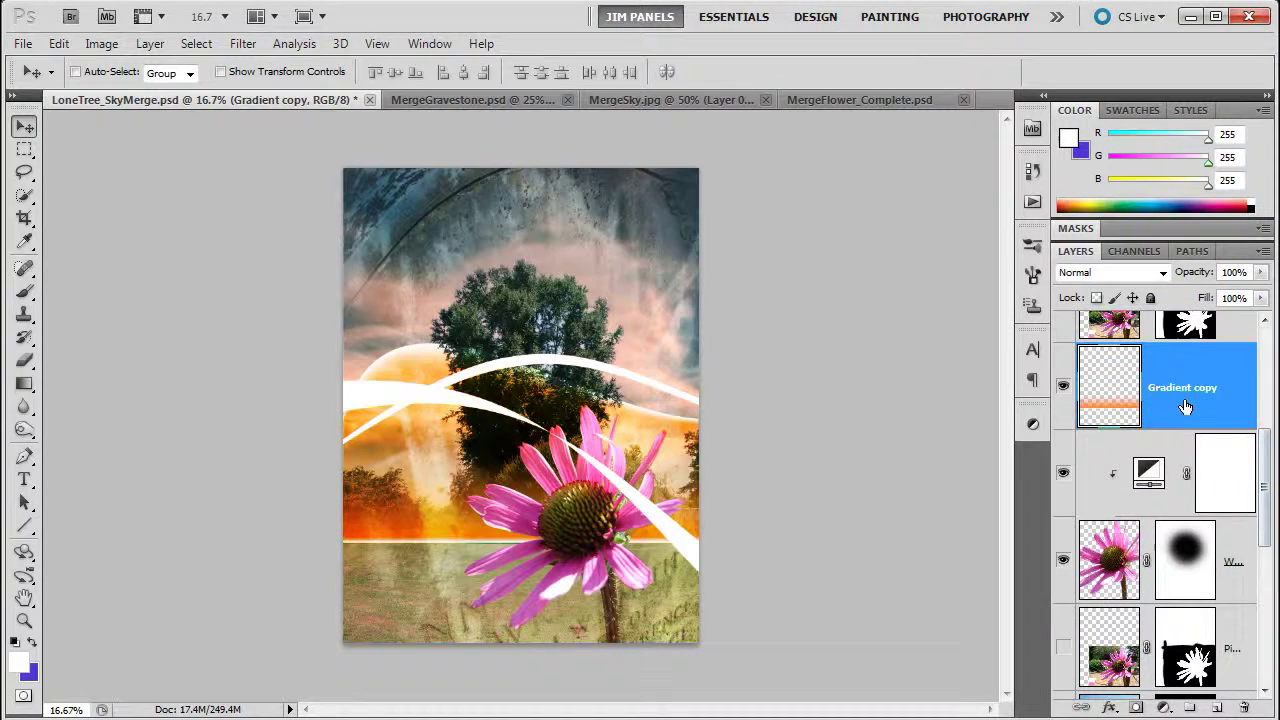
pyautogui.moveTo(1171, 405); pyautogui.dragTo(1188, 667)
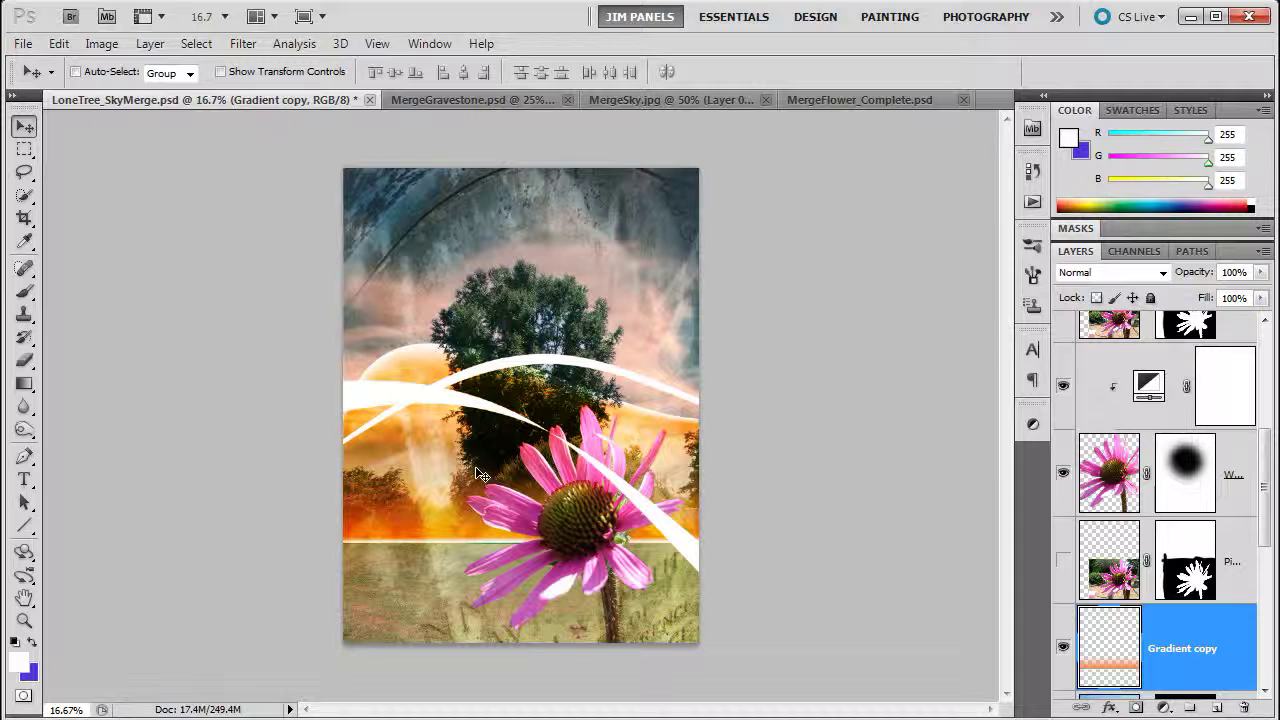
# Set the Gradient copy layer's blend mode to Overlay
pyautogui.click(1163, 272)
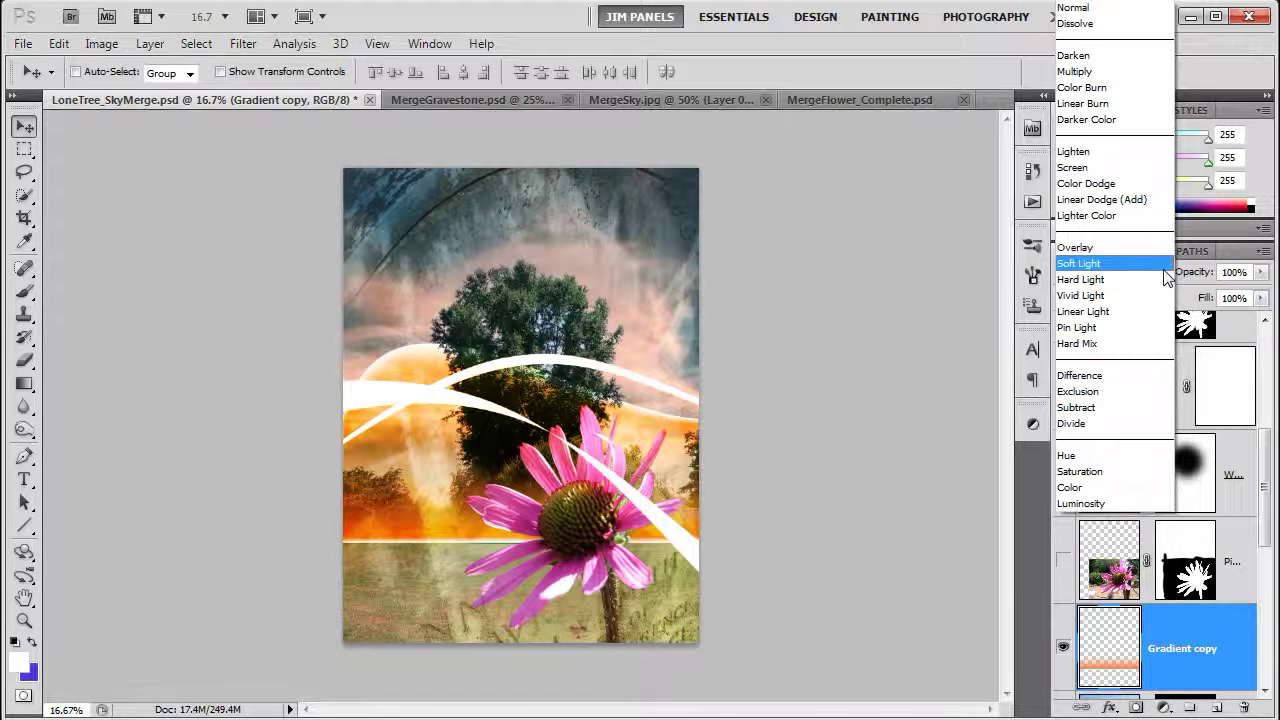
pyautogui.click(1145, 249)
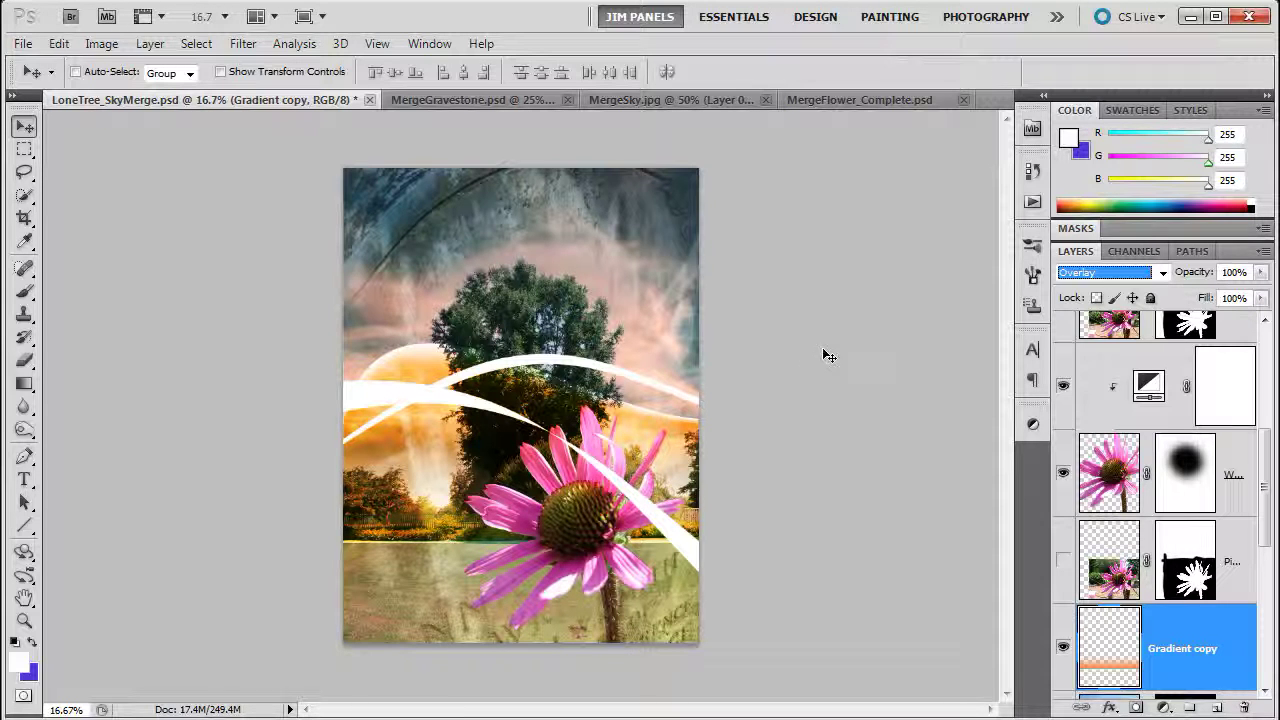
# Zoom in to 50% on the lines over the tree, zoom back out, then zoom on the petals
pyautogui.click(24, 620)
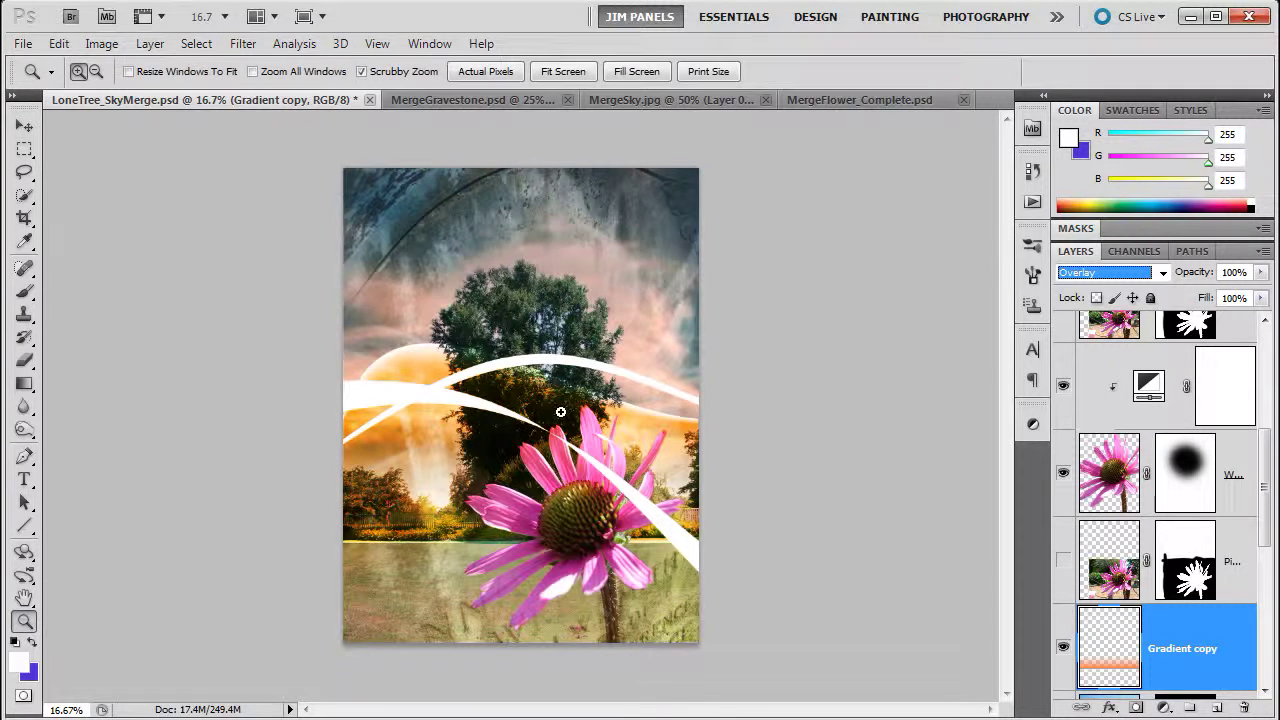
pyautogui.click(572, 410)
pyautogui.click(613, 408)
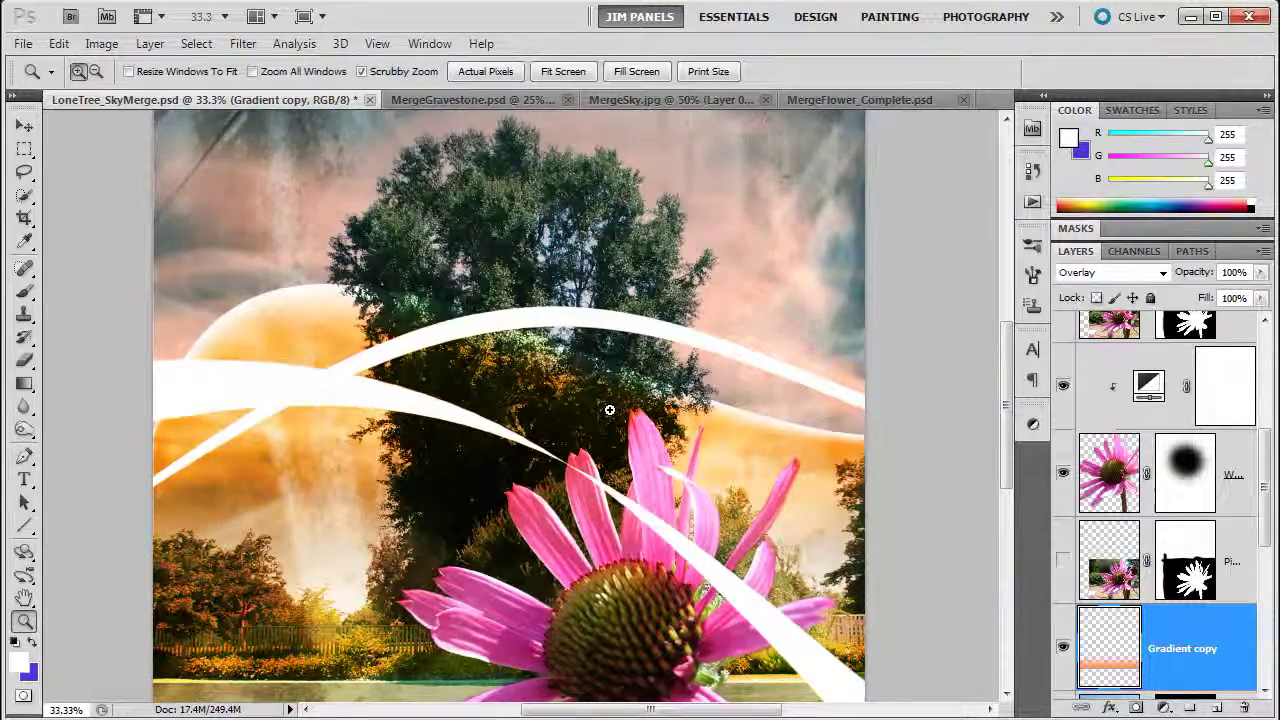
pyautogui.click(611, 410)
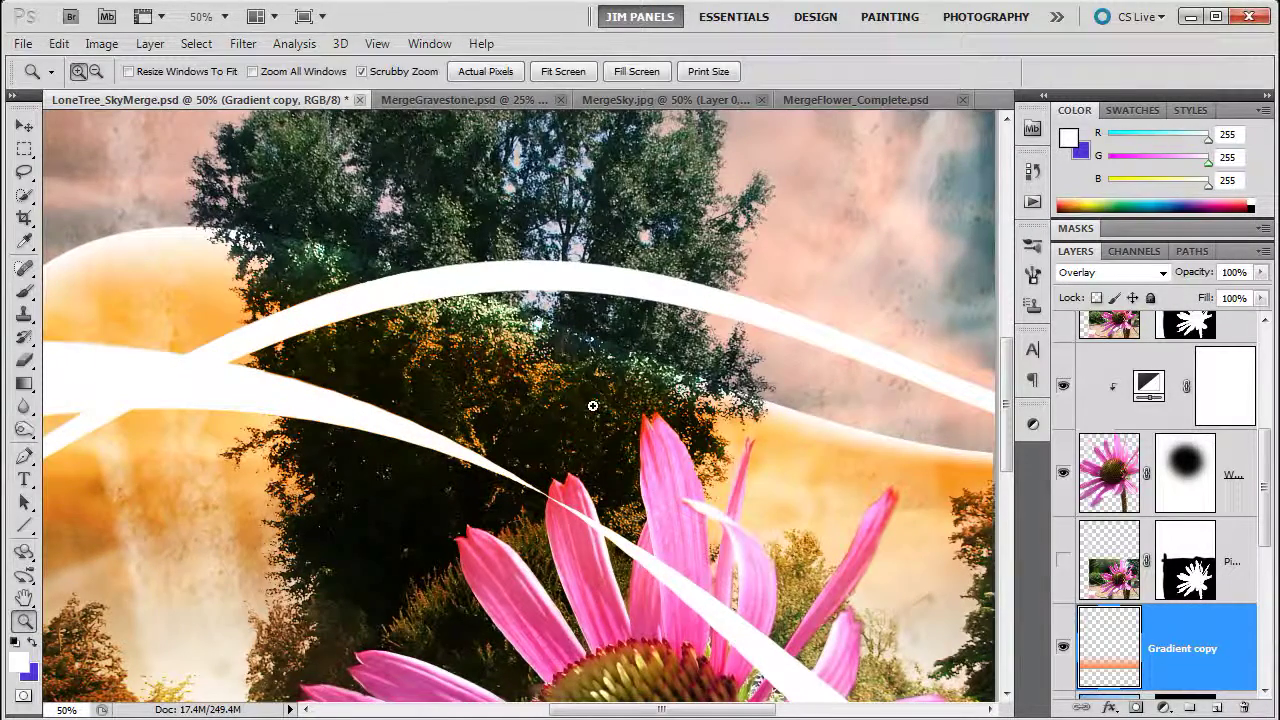
pyautogui.keyDown('alt'); pyautogui.click(616, 431); pyautogui.keyUp('alt')
pyautogui.keyDown('alt'); pyautogui.click(618, 431); pyautogui.keyUp('alt')
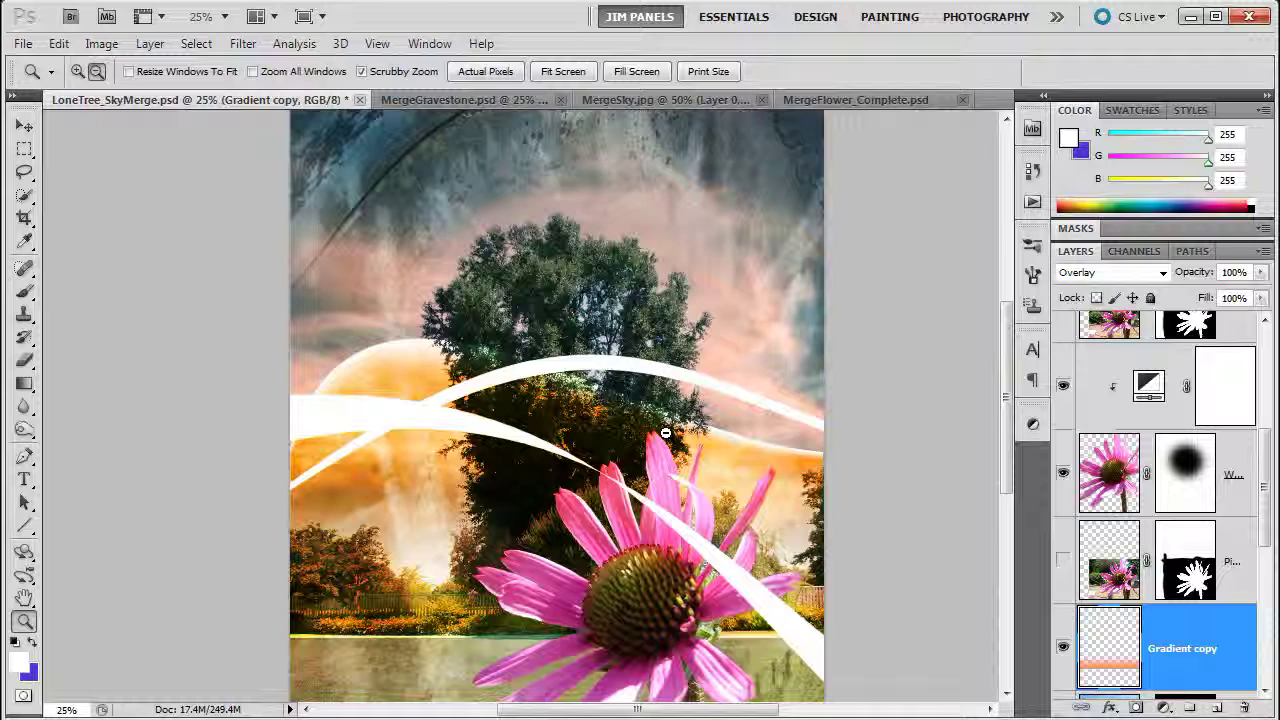
pyautogui.keyDown('alt'); pyautogui.click(656, 440); pyautogui.keyUp('alt')
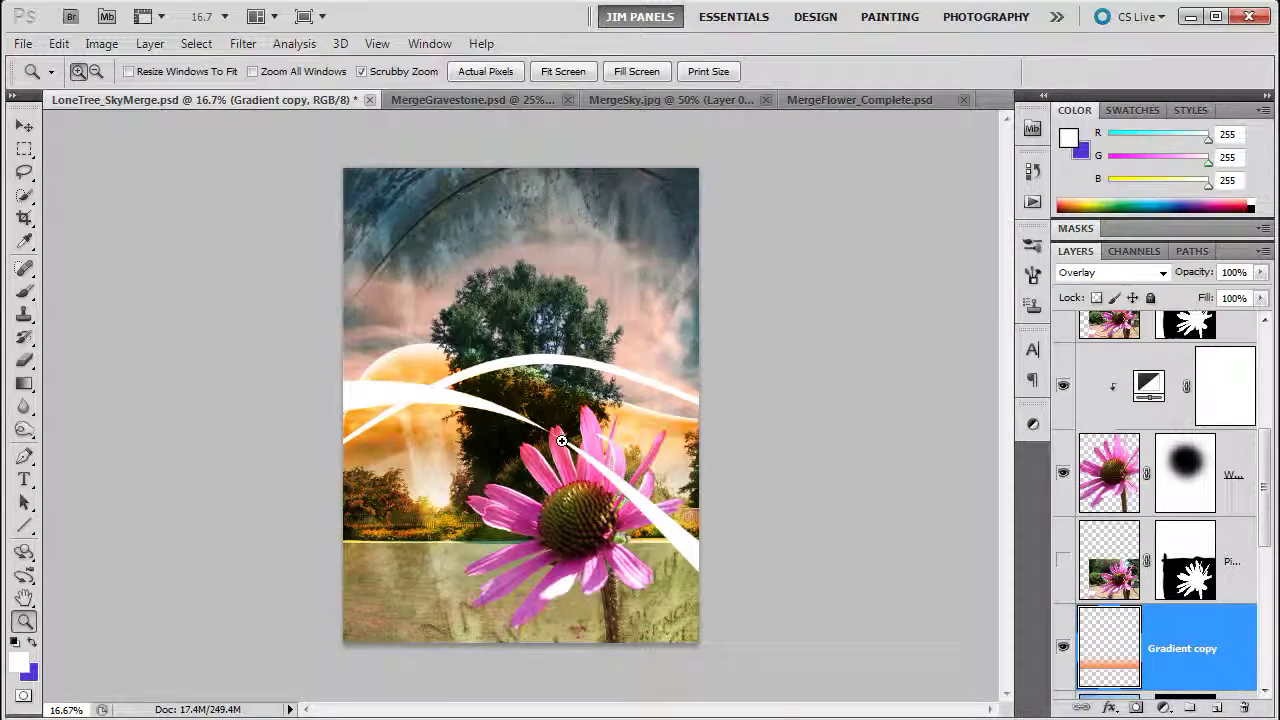
pyautogui.moveTo(548, 435); pyautogui.dragTo(570, 432)
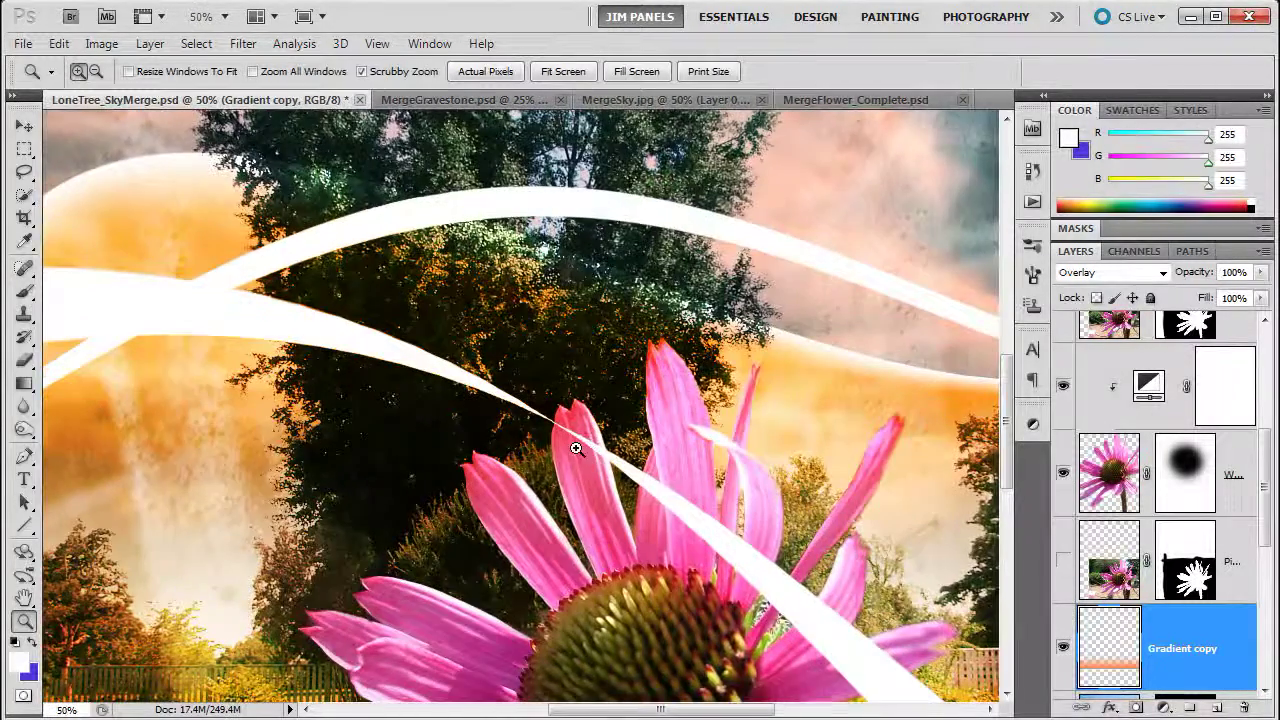
pyautogui.moveTo(1266, 468); pyautogui.dragTo(1266, 365)
# Add a white layer mask to the Lines layer and take the Brush at 100% opacity
pyautogui.click(1172, 424)
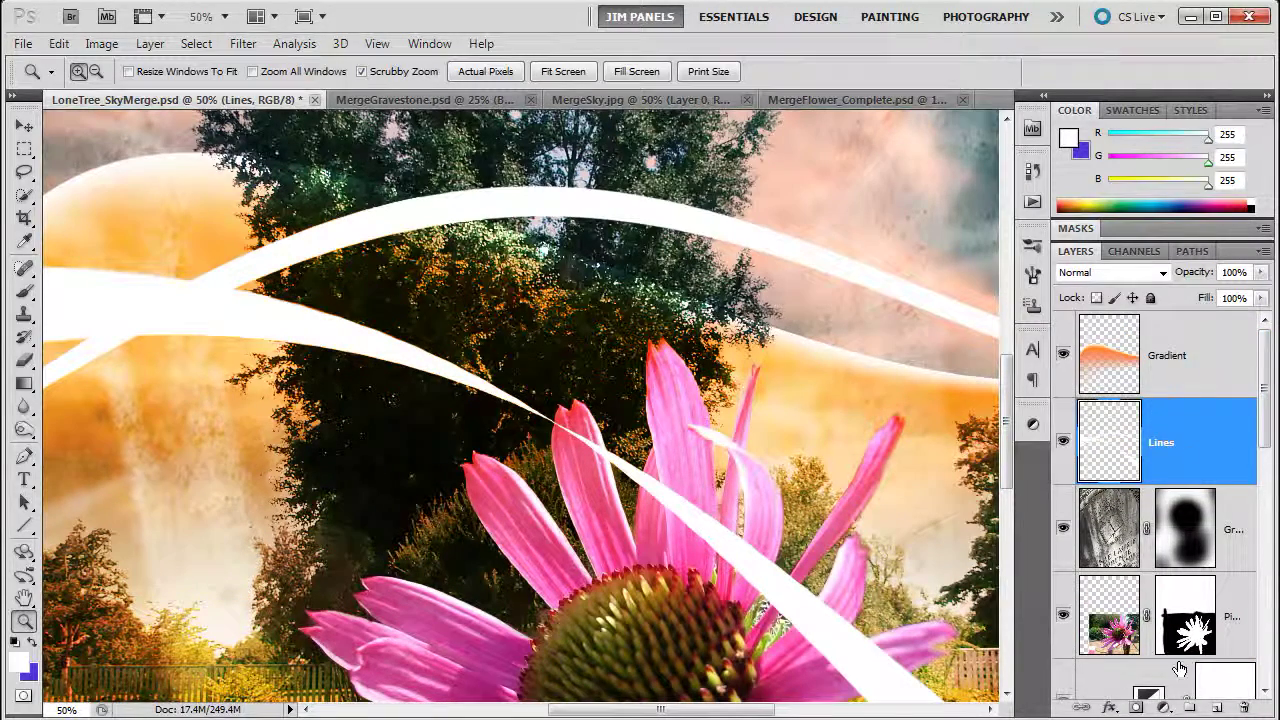
pyautogui.click(1136, 707)
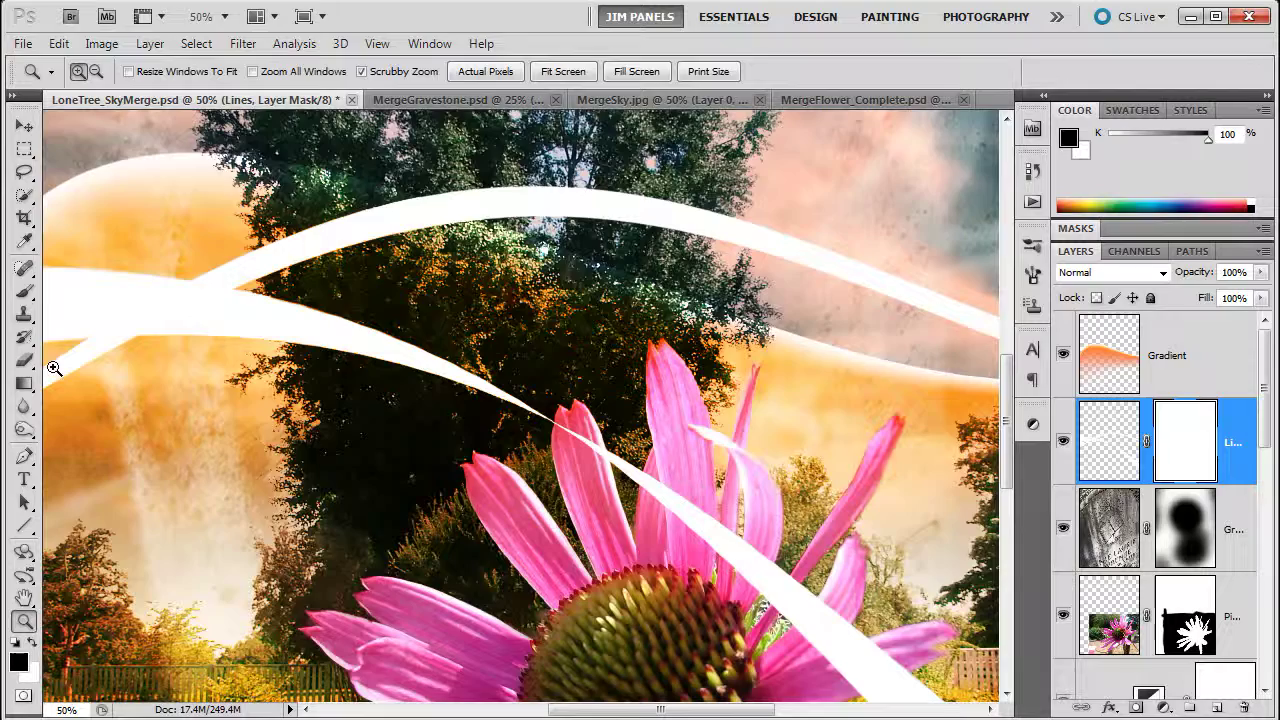
pyautogui.click(27, 294)
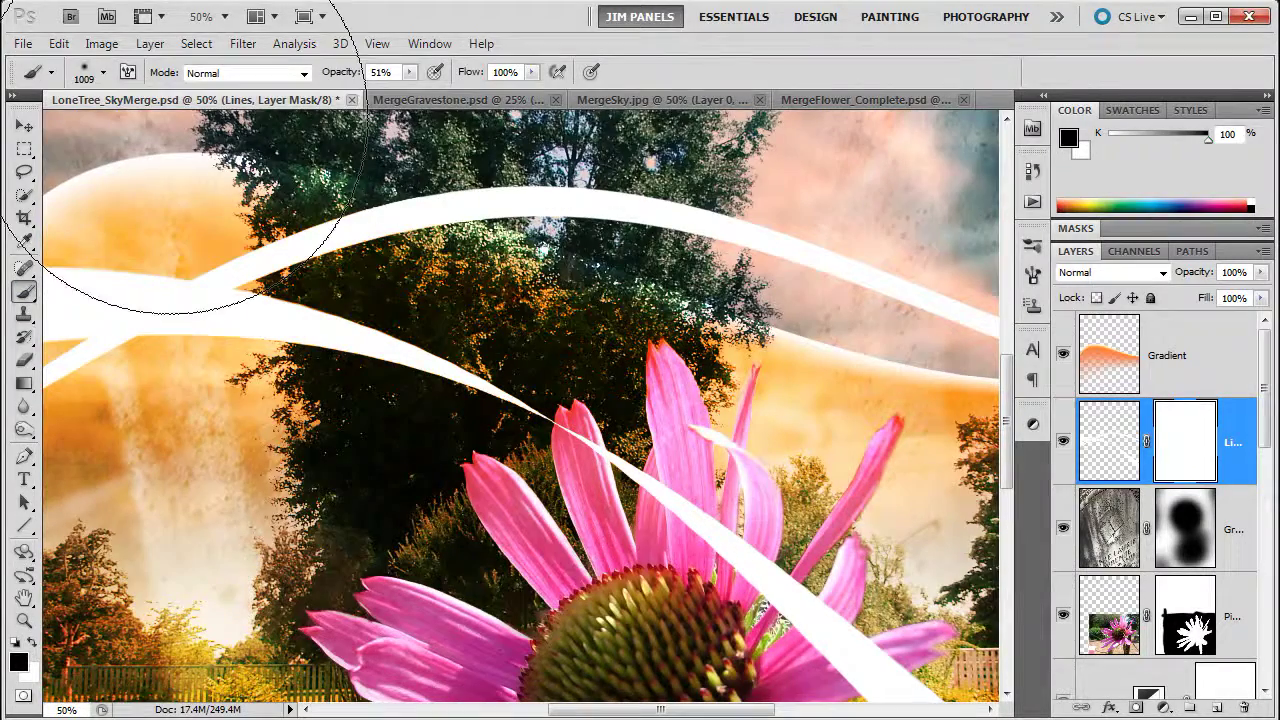
pyautogui.click(409, 72)
pyautogui.moveTo(405, 95); pyautogui.dragTo(515, 95)
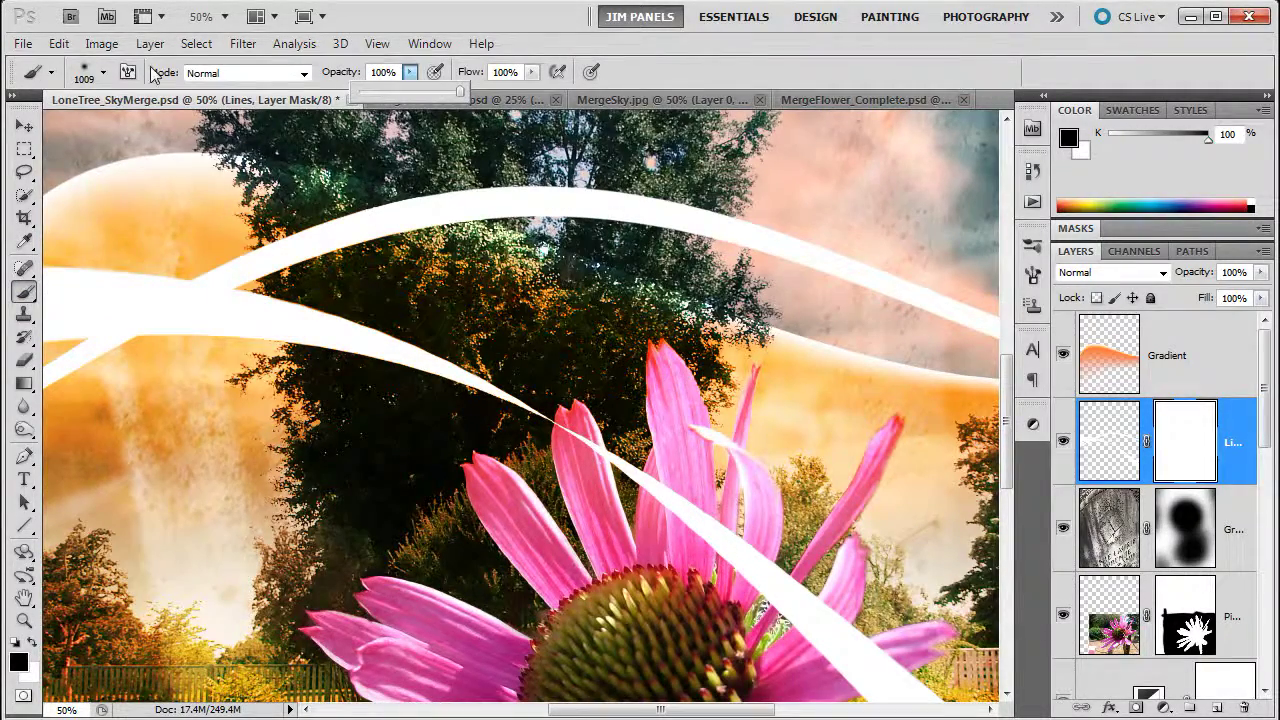
# Shrink the brush to about 26 px and zoom out to 25%
pyautogui.click(103, 72)
pyautogui.moveTo(118, 128); pyautogui.dragTo(57, 130)
pyautogui.click(561, 428)
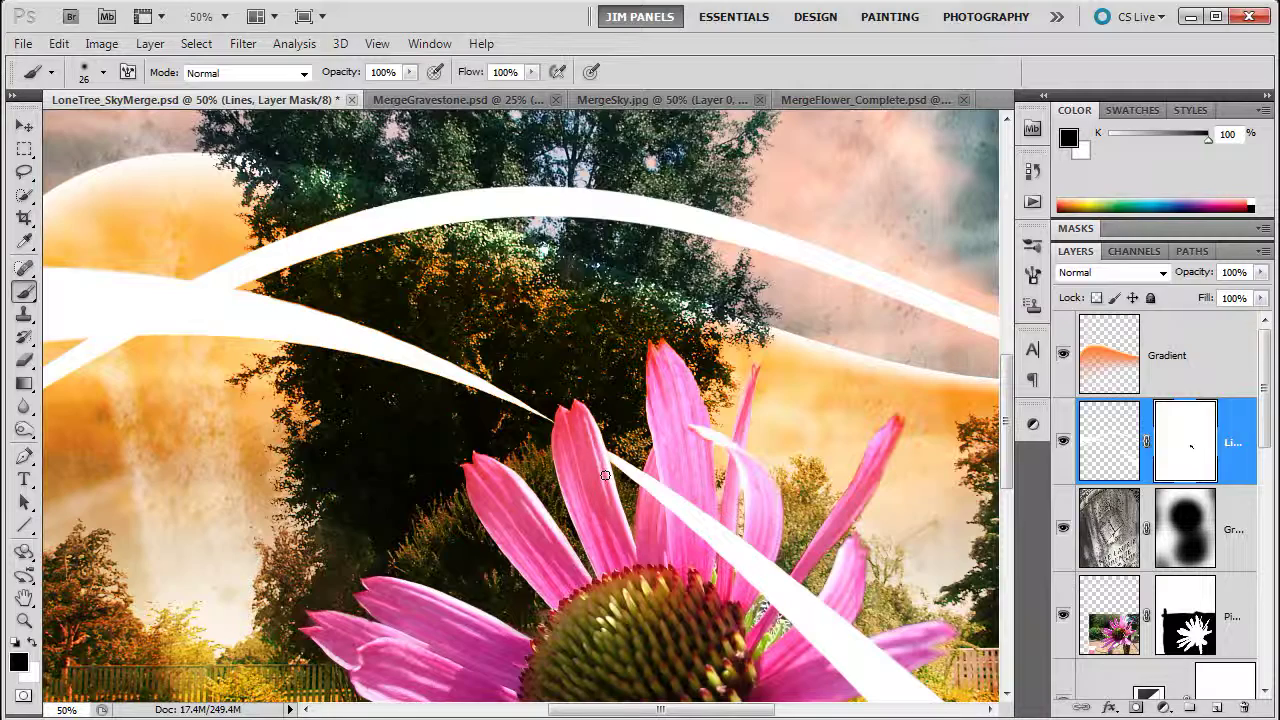
pyautogui.click(24, 621)
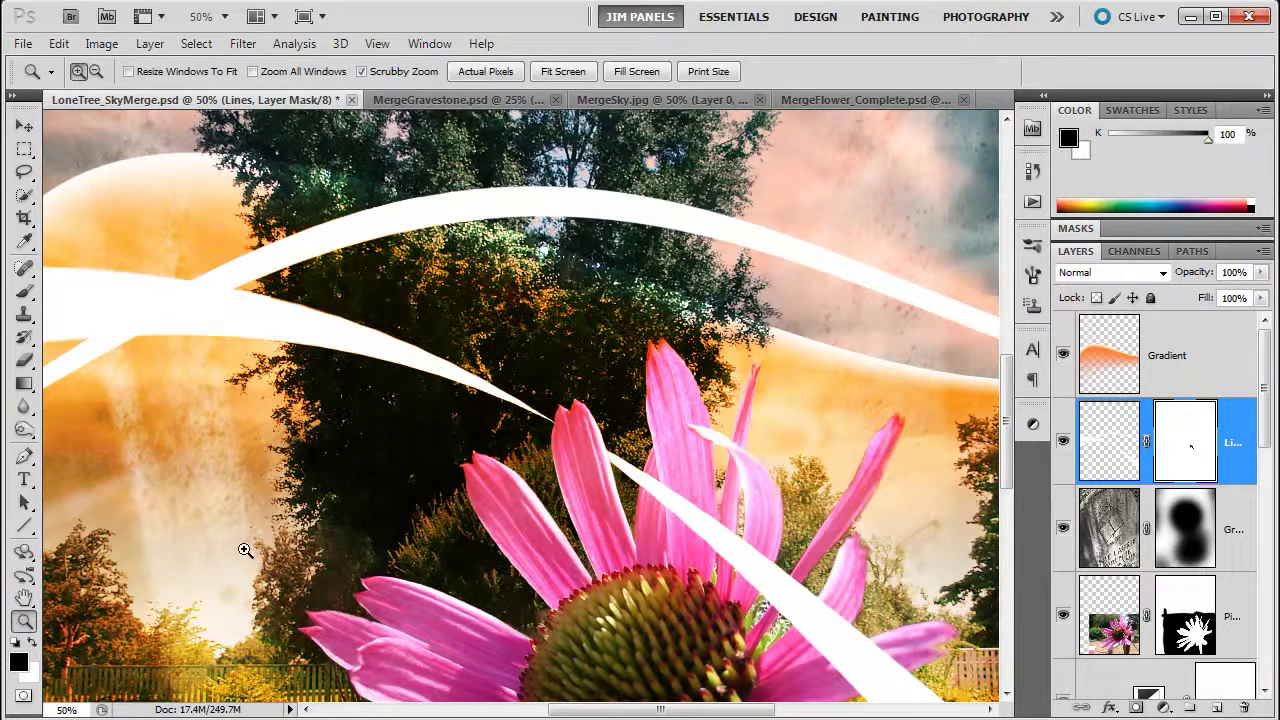
pyautogui.keyDown('alt'); pyautogui.click(648, 528); pyautogui.keyUp('alt')
pyautogui.keyDown('alt'); pyautogui.click(654, 541); pyautogui.keyUp('alt')
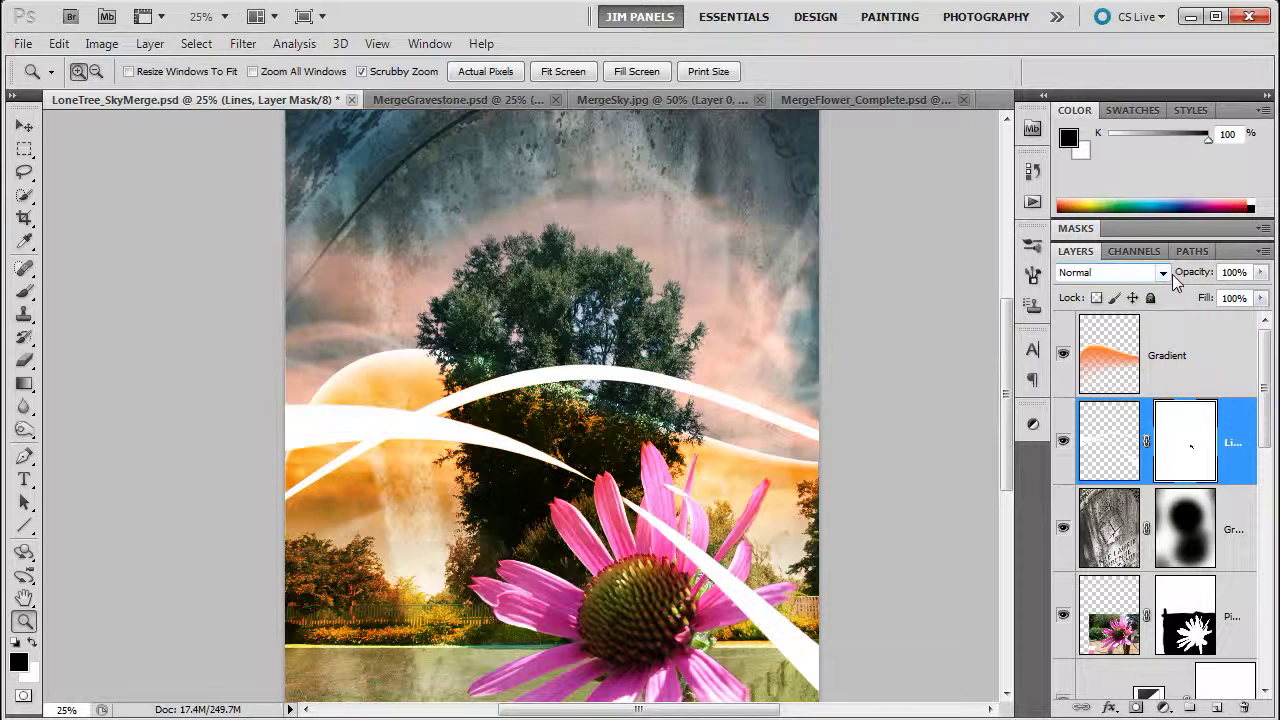
pyautogui.click(1263, 274)
pyautogui.moveTo(1248, 294)
pyautogui.mouseDown()
pyautogui.moveTo(1205, 295)
pyautogui.moveTo(1260, 294)
pyautogui.mouseUp()
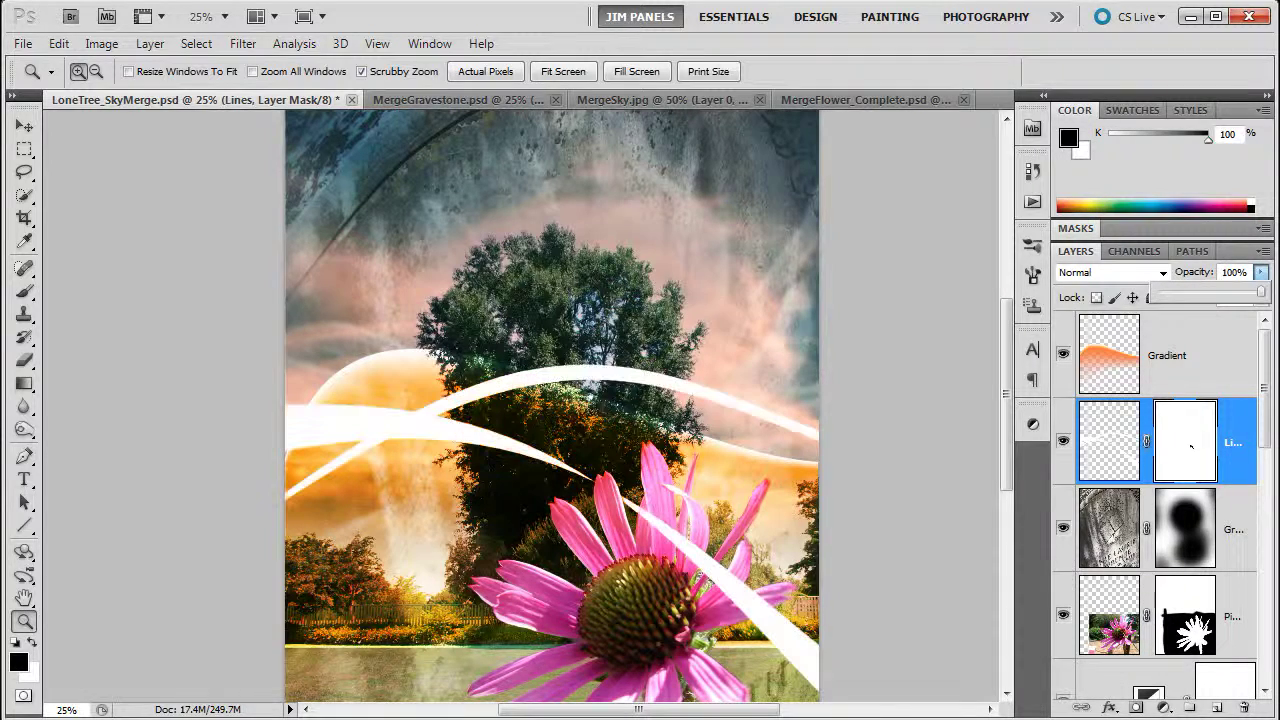
pyautogui.click(1164, 274)
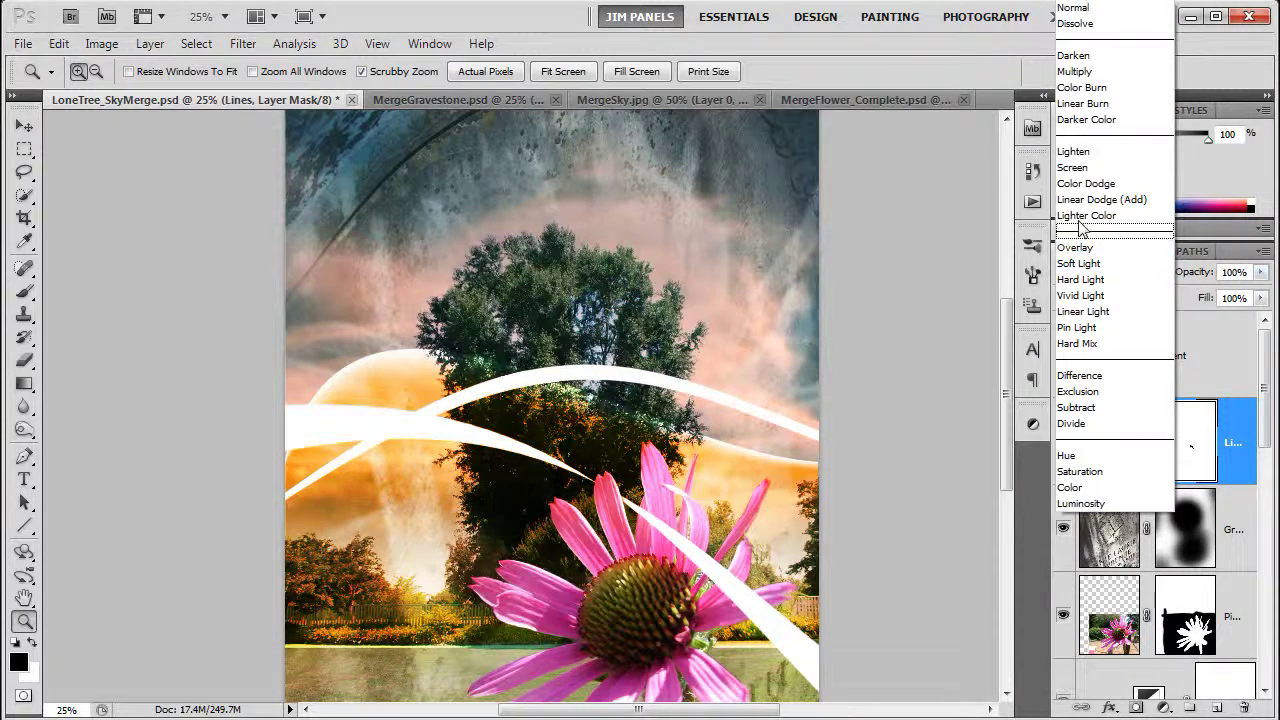
pyautogui.click(1078, 256)
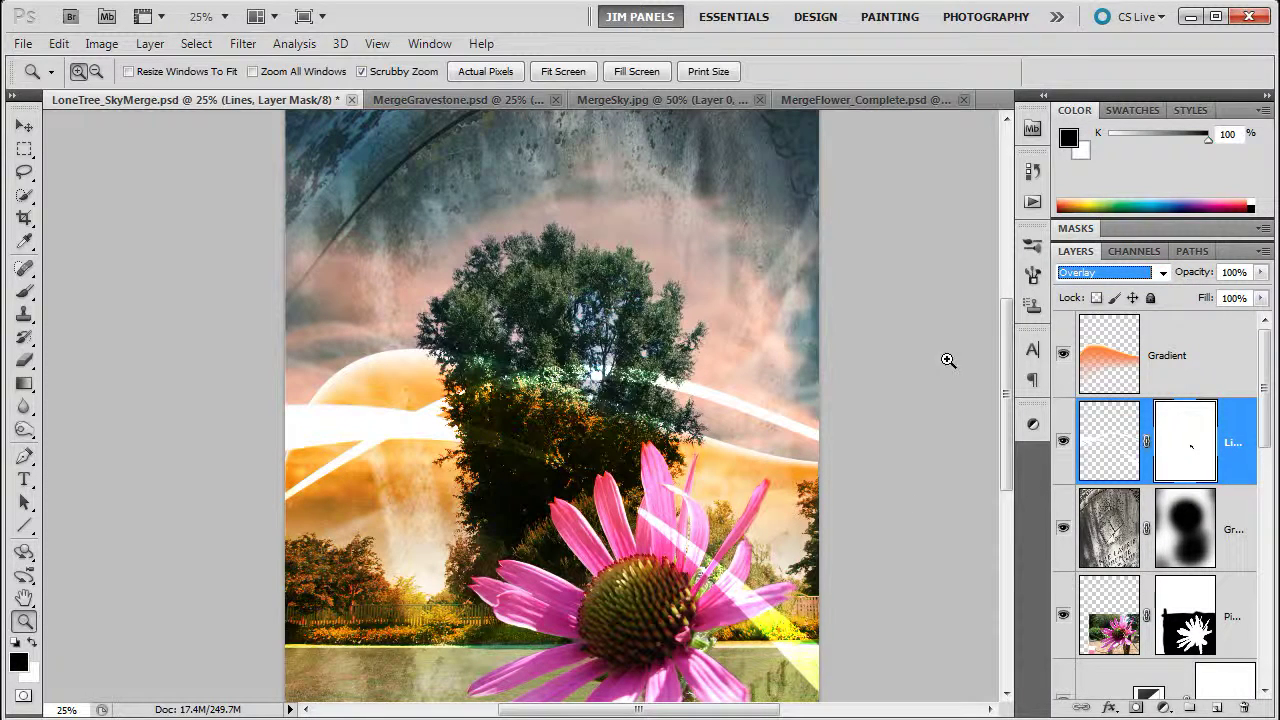
pyautogui.click(1137, 277)
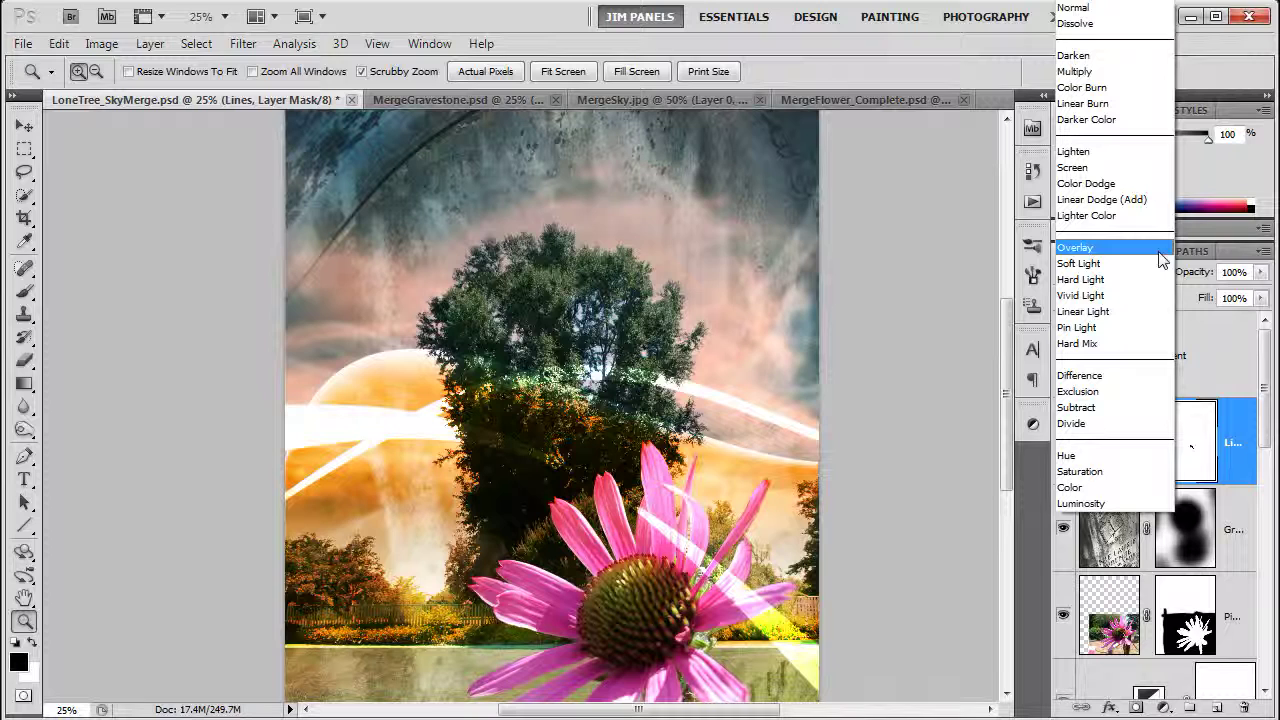
pyautogui.click(1100, 12)
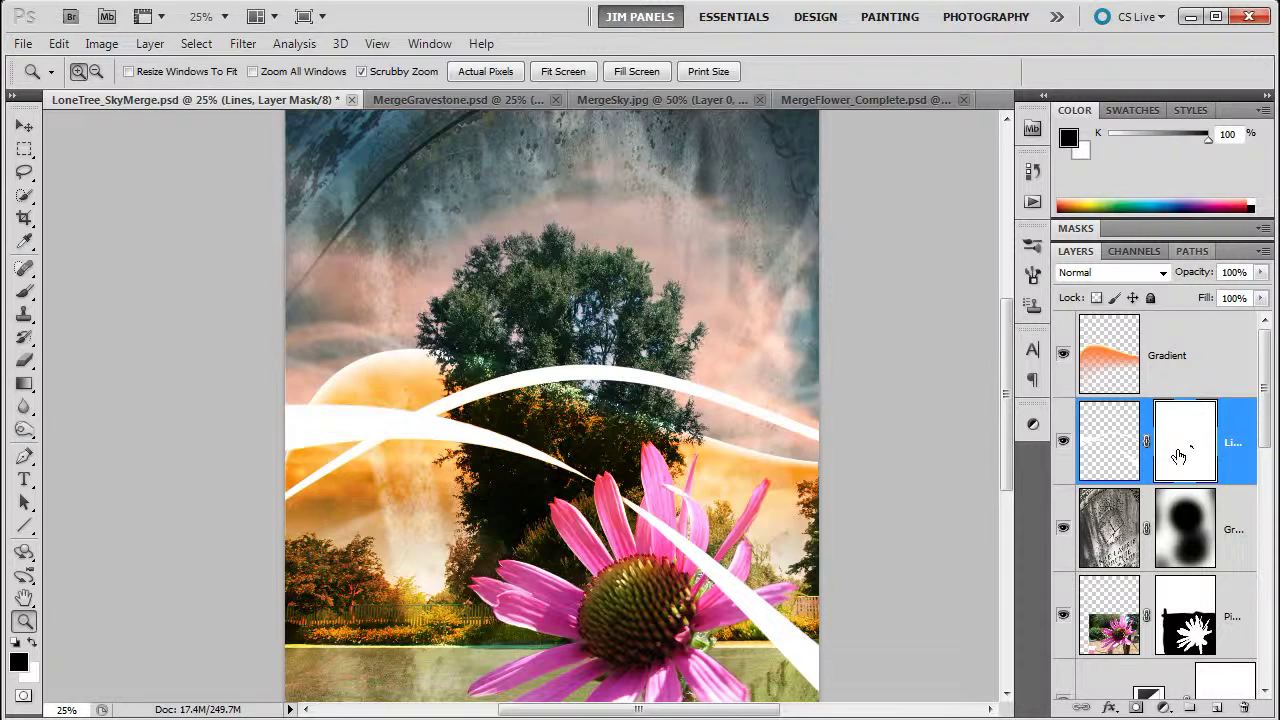
# Set the Brush to about 484 px size and 53% opacity
pyautogui.click(25, 291)
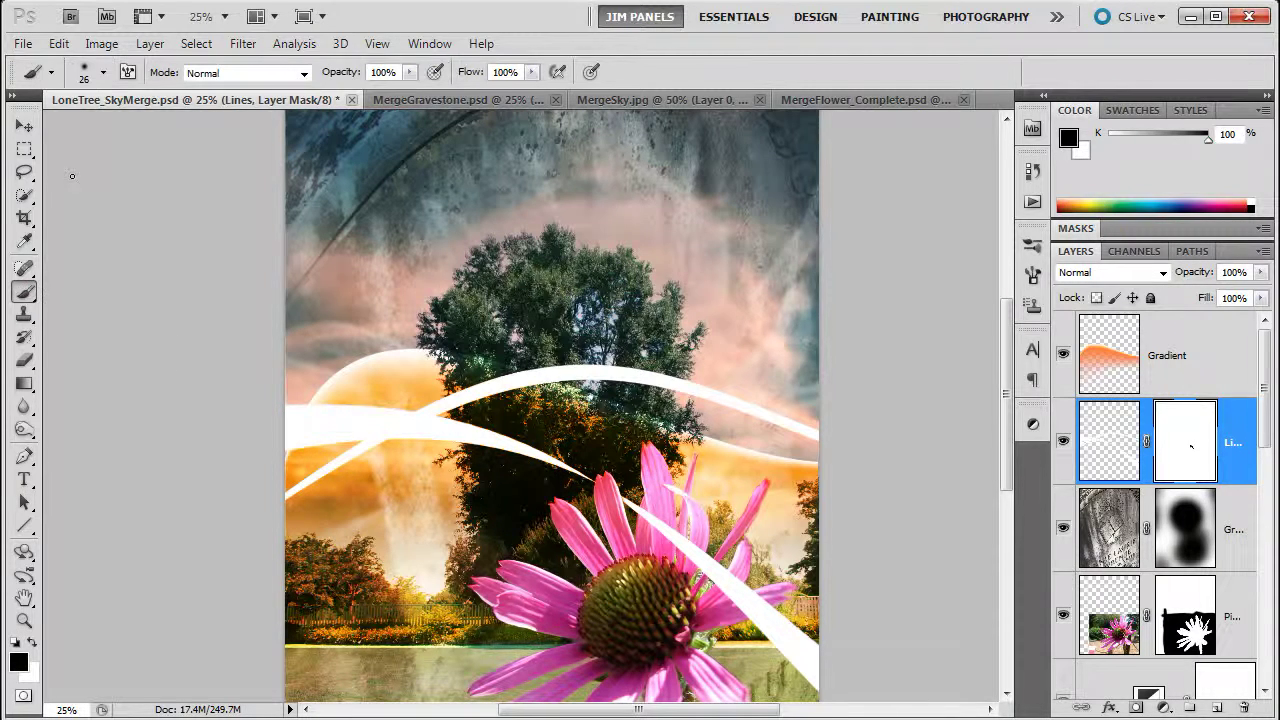
pyautogui.click(102, 75)
pyautogui.moveTo(78, 129); pyautogui.dragTo(206, 130)
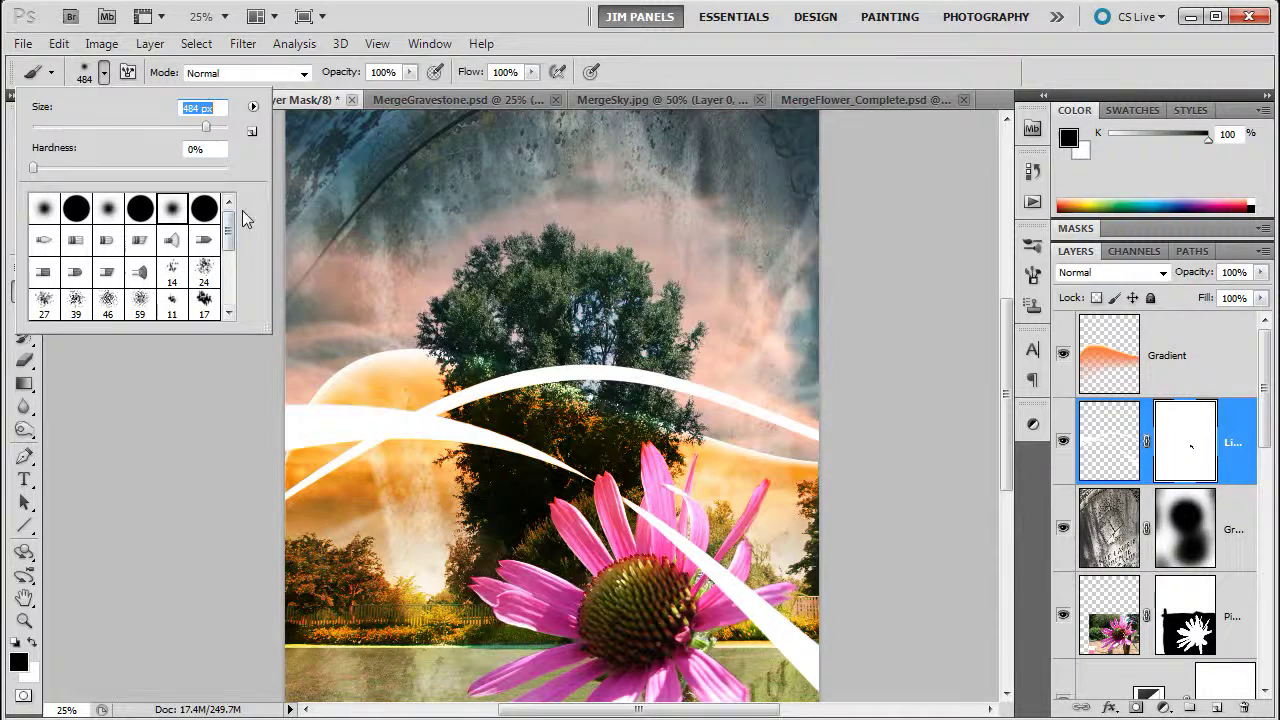
pyautogui.click(409, 72)
pyautogui.moveTo(410, 91); pyautogui.dragTo(361, 91)
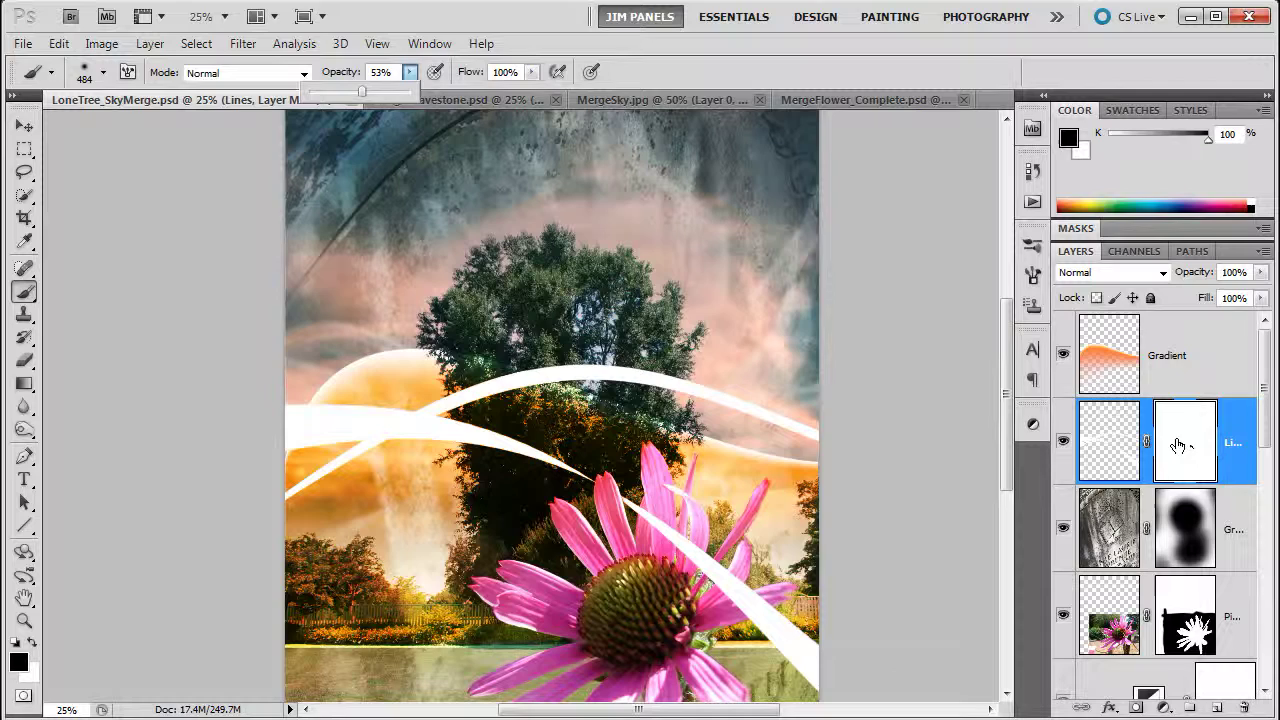
# Paint on the Lines mask to fade the lines at the left and lower right
pyautogui.click(1183, 448)
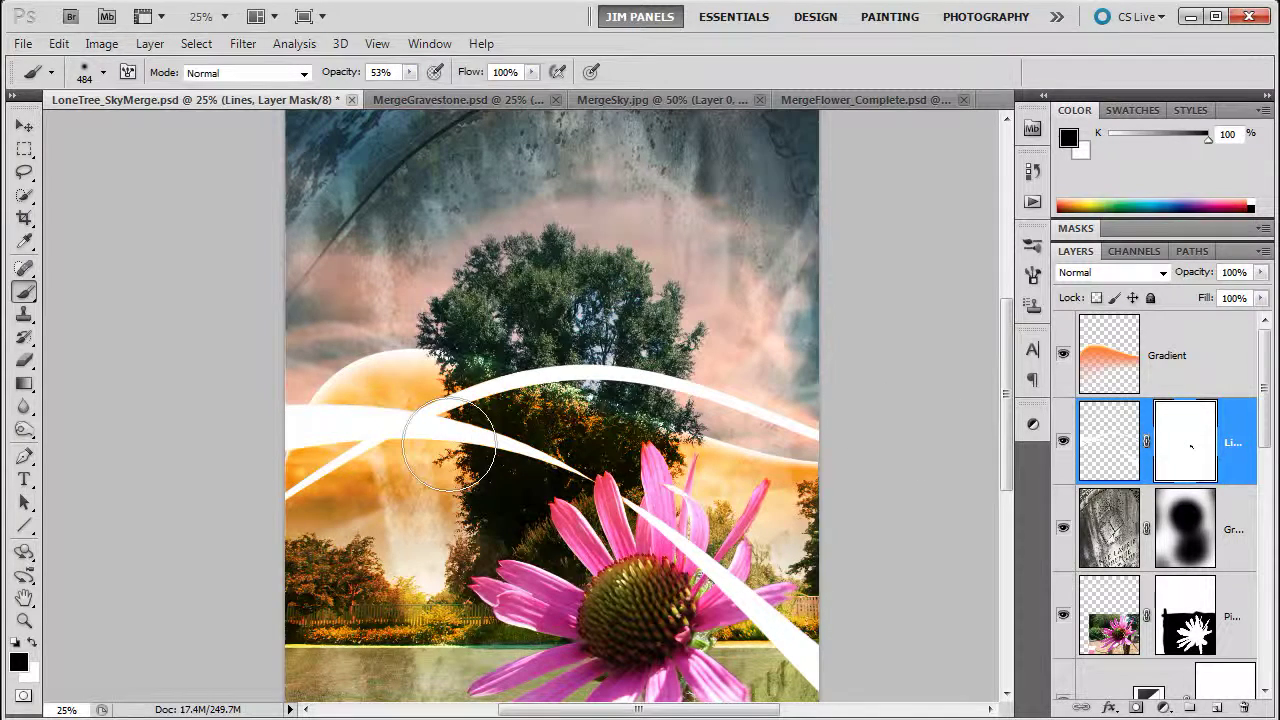
pyautogui.moveTo(297, 452)
pyautogui.mouseDown()
pyautogui.moveTo(391, 429)
pyautogui.moveTo(317, 463)
pyautogui.moveTo(323, 480)
pyautogui.moveTo(414, 480)
pyautogui.moveTo(545, 440)
pyautogui.mouseUp()
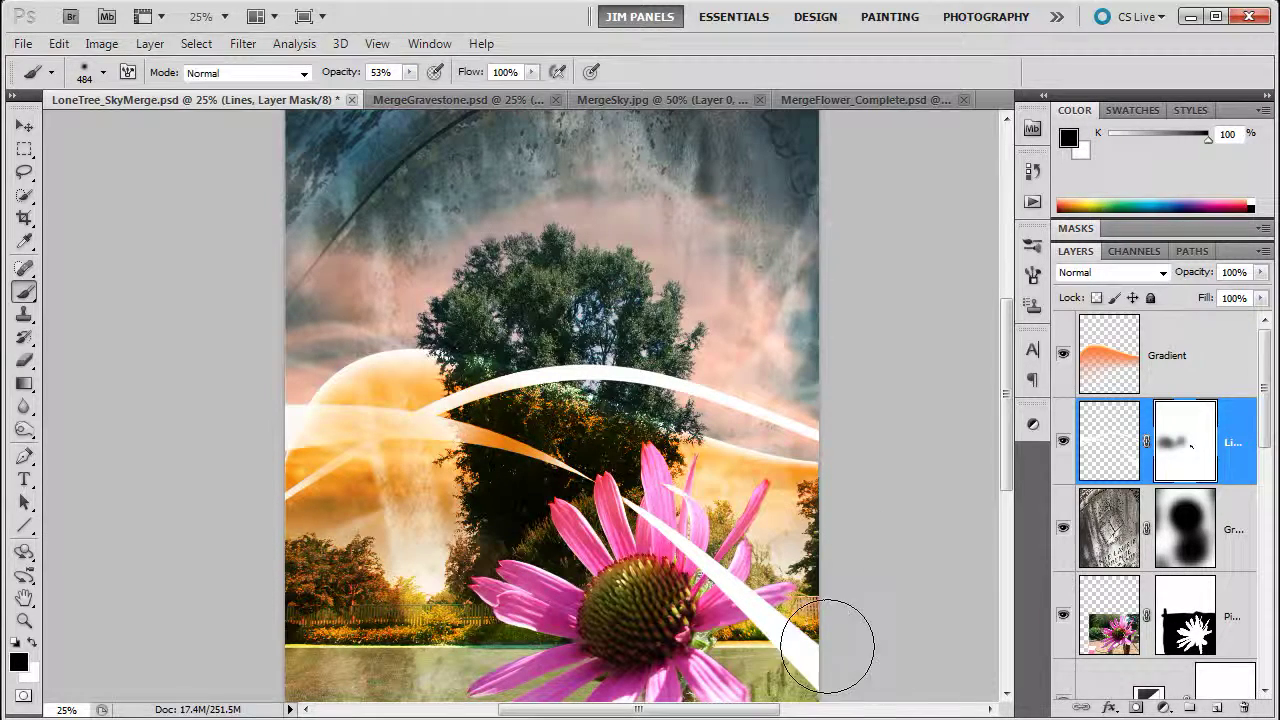
pyautogui.moveTo(855, 648)
pyautogui.mouseDown()
pyautogui.moveTo(866, 706)
pyautogui.moveTo(719, 551)
pyautogui.moveTo(699, 553)
pyautogui.moveTo(858, 683)
pyautogui.mouseUp()
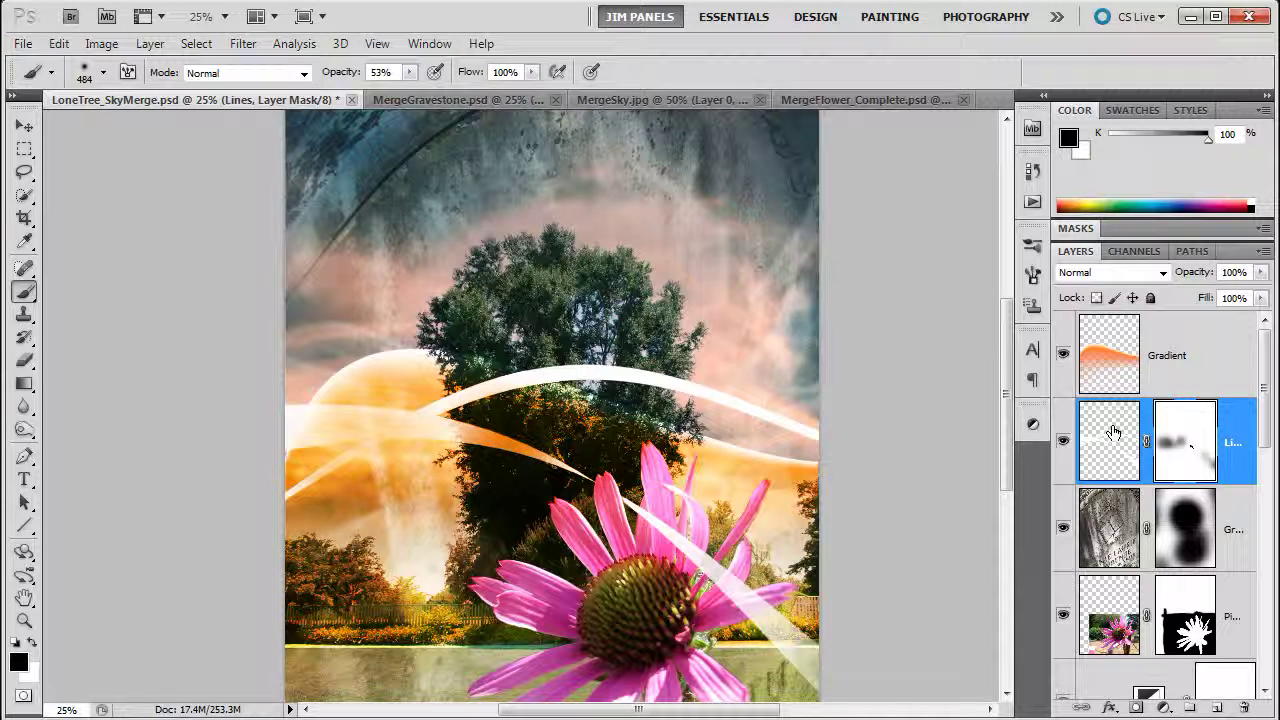
# Add a pale-yellow Outer Glow to the Lines layer with Normal blend and 51 px size
pyautogui.click(1109, 707)
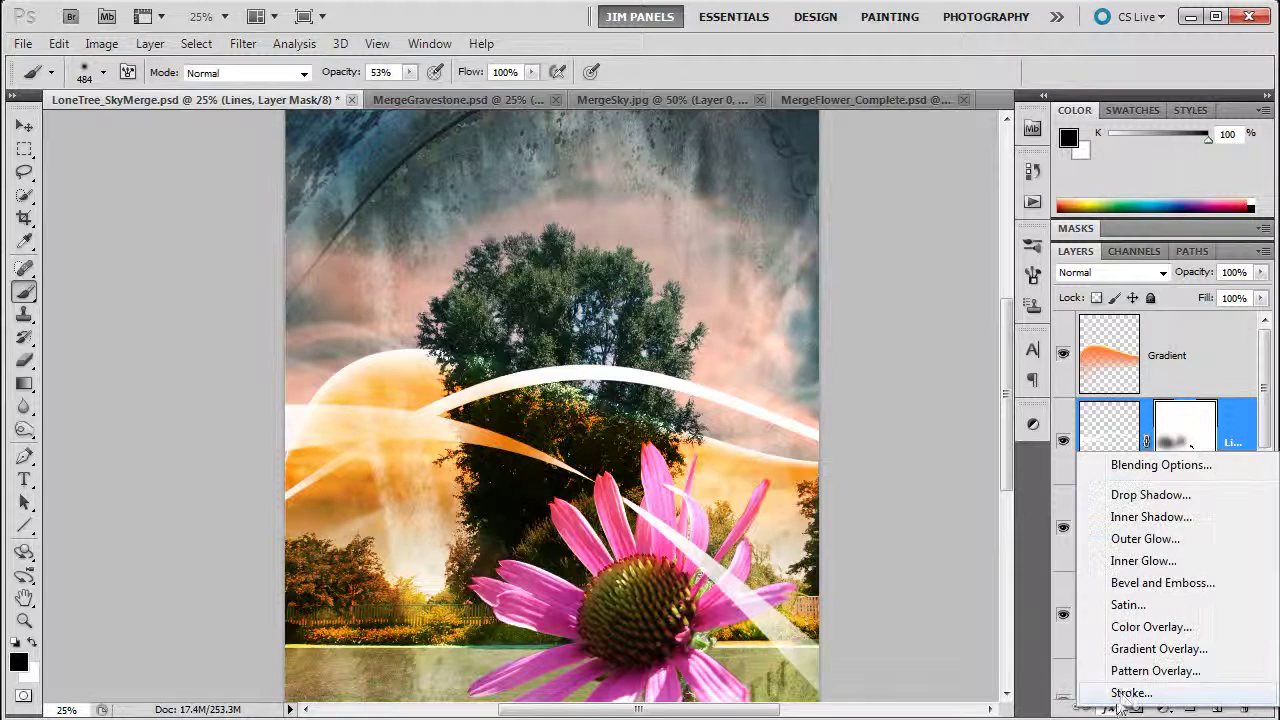
pyautogui.click(1160, 540)
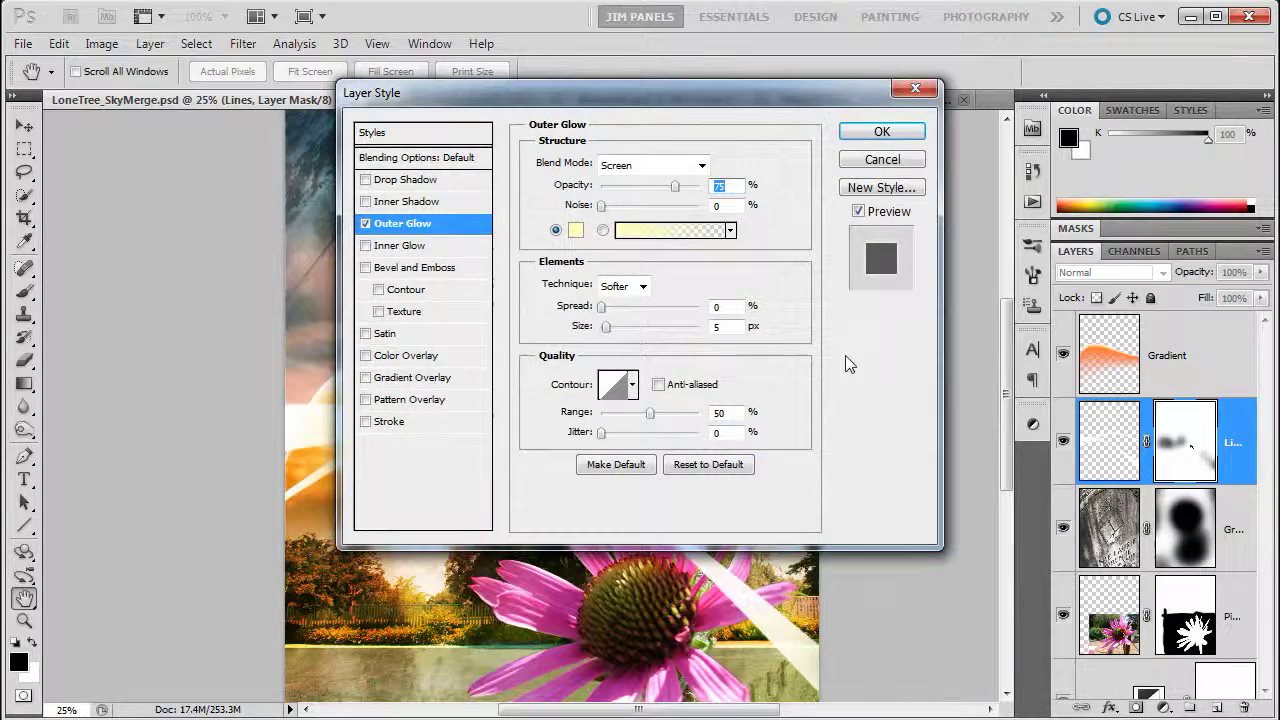
pyautogui.moveTo(601, 124); pyautogui.dragTo(975, 86)
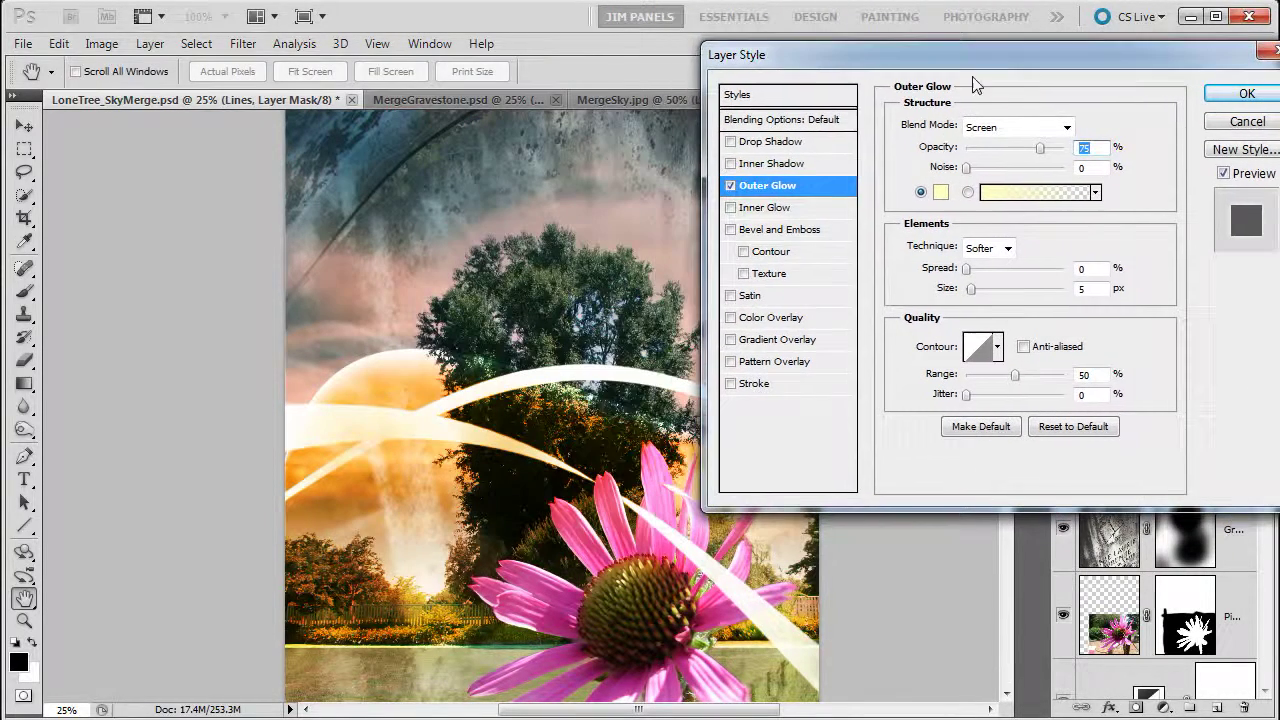
pyautogui.click(1224, 174)
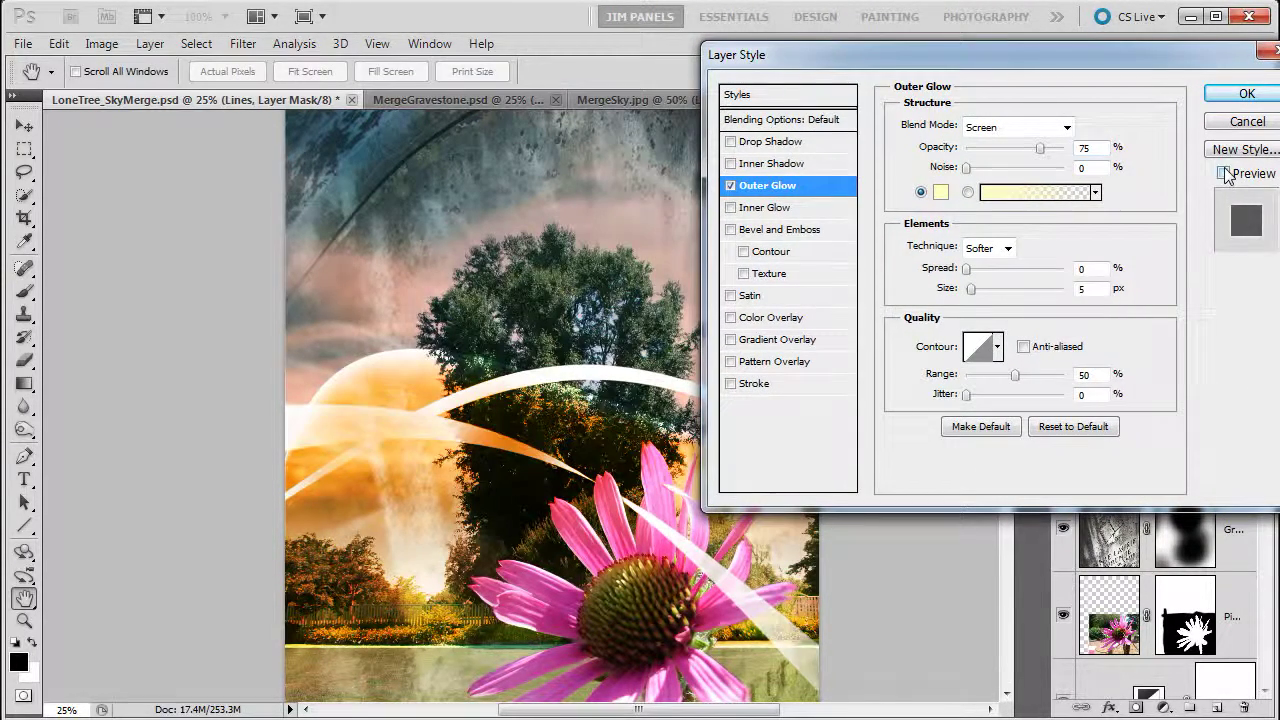
pyautogui.click(1224, 174)
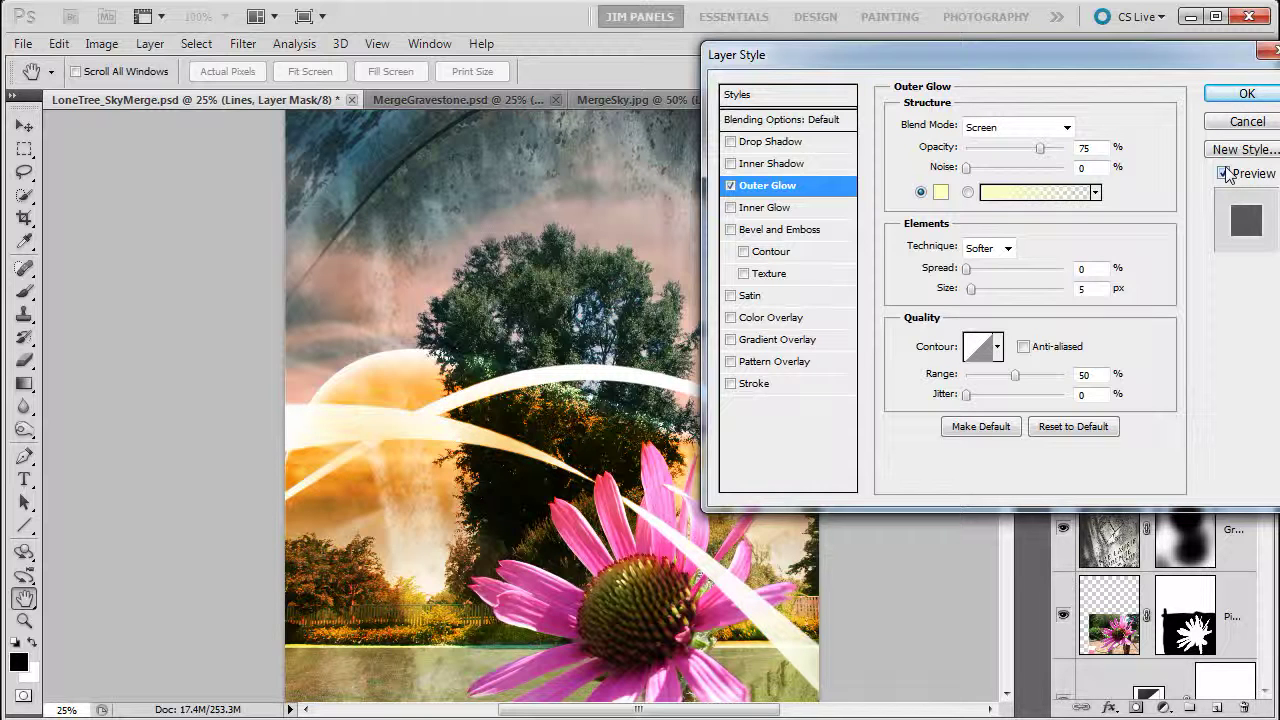
pyautogui.click(1067, 128)
pyautogui.click(1052, 150)
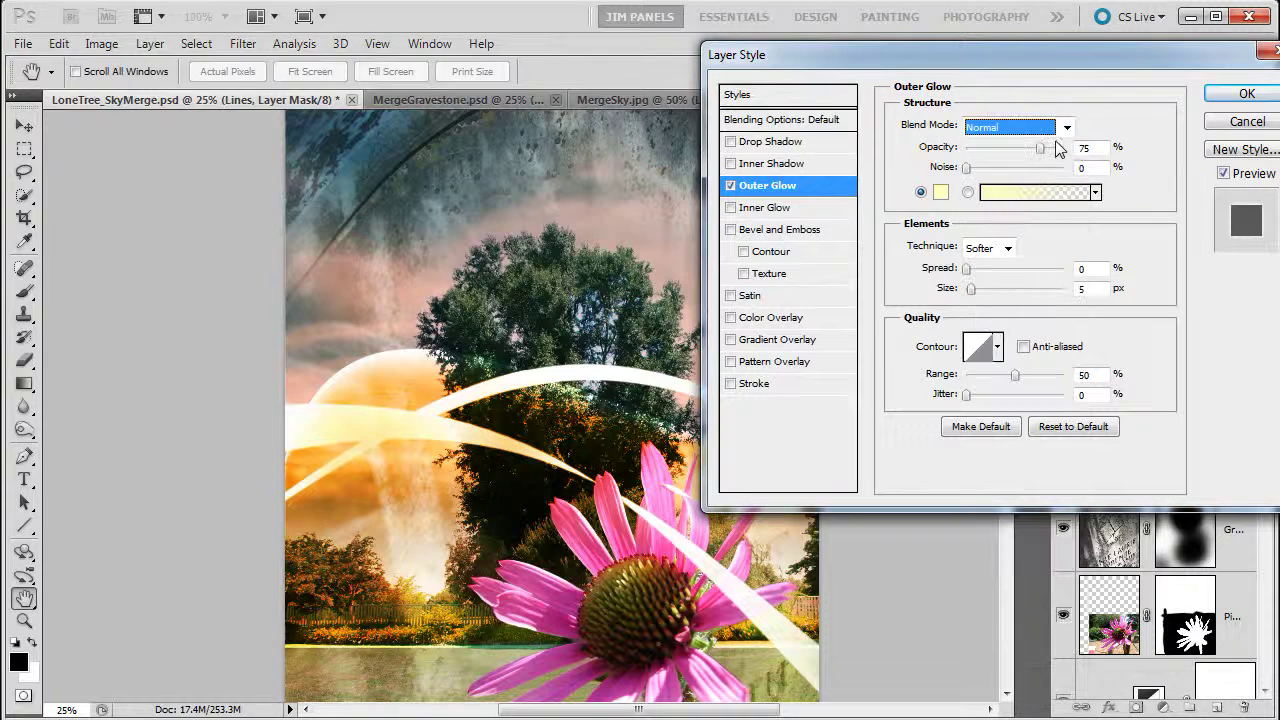
pyautogui.moveTo(971, 289); pyautogui.dragTo(995, 293)
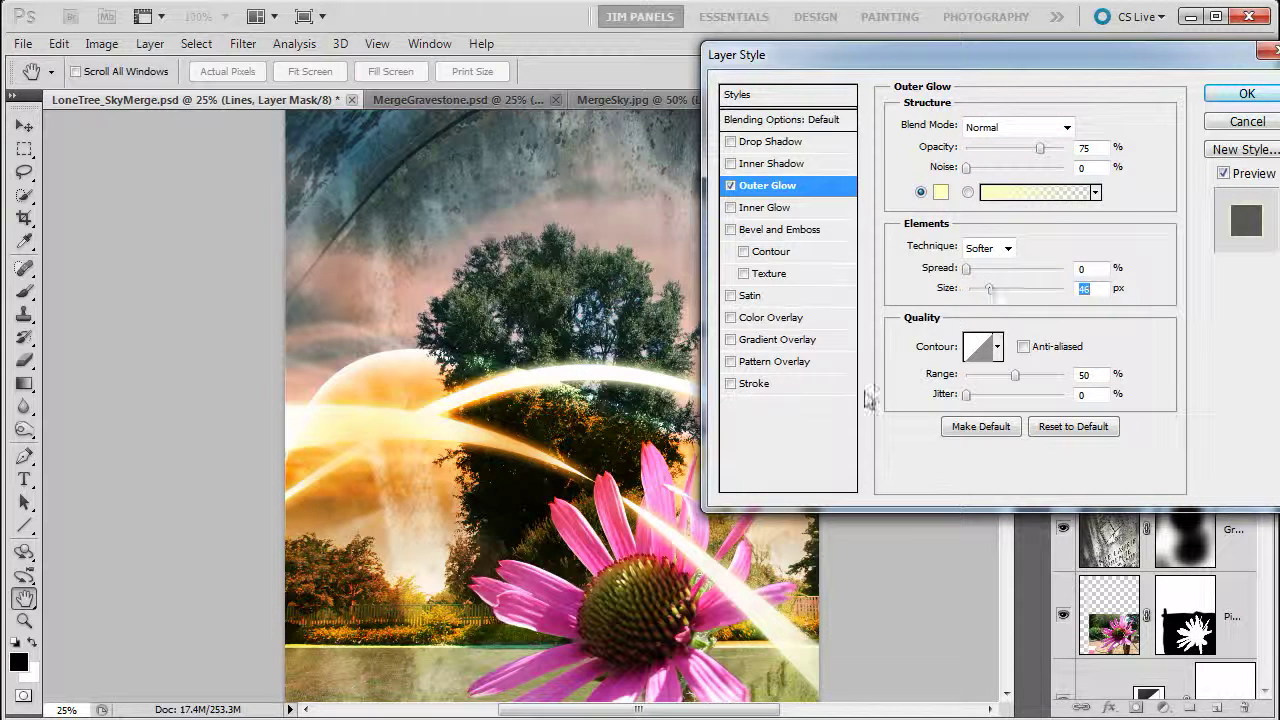
pyautogui.click(1240, 94)
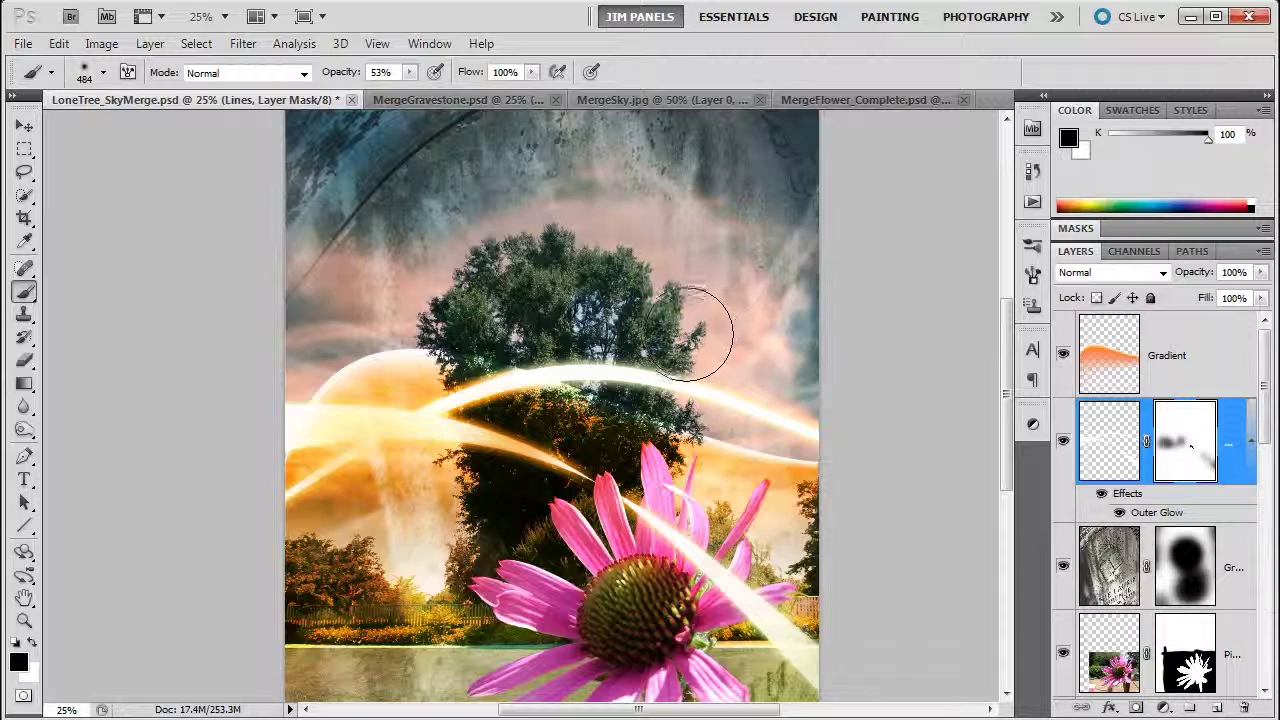
# Zoom the view out to 16.7% so the whole composite is visible
pyautogui.click(24, 620)
pyautogui.keyDown('alt'); pyautogui.click(660, 432); pyautogui.keyUp('alt')
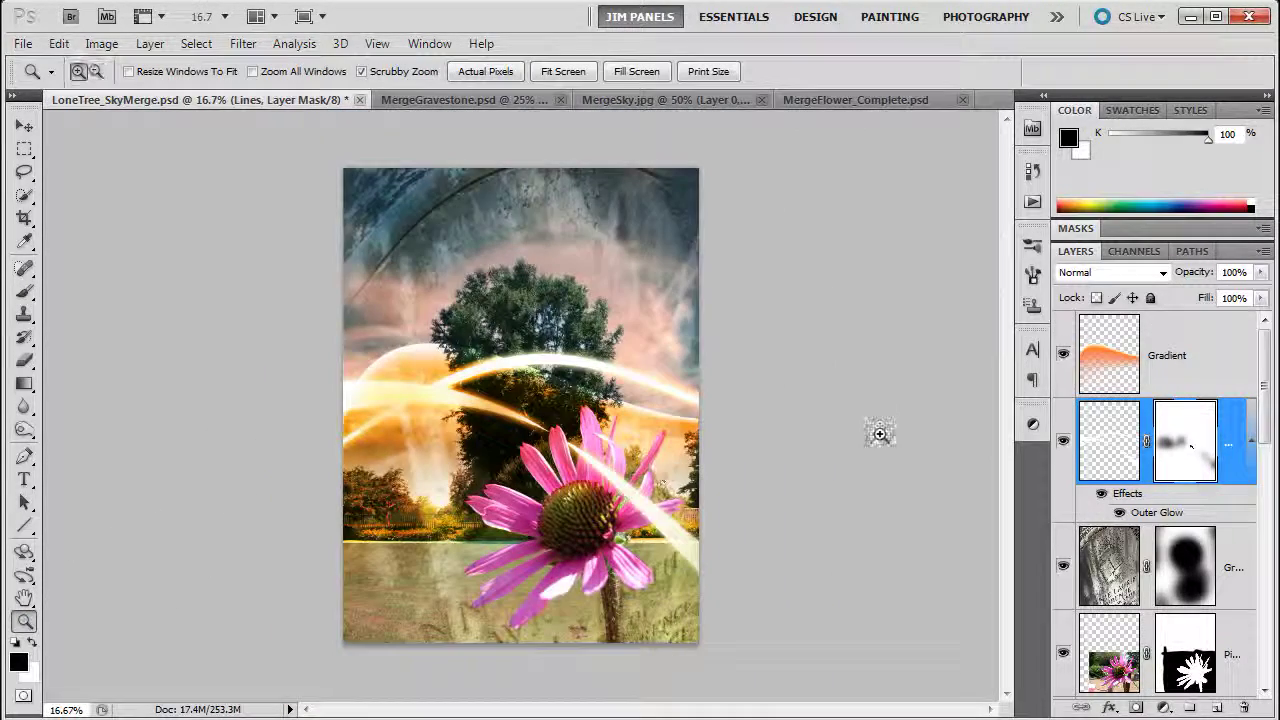